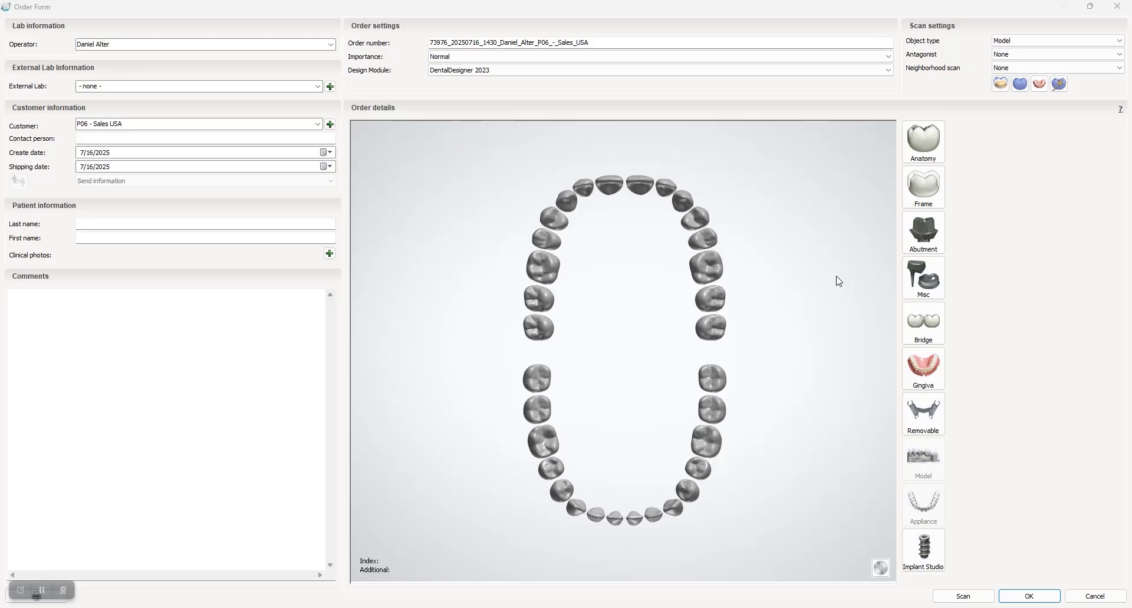
Create an order for a Model Material splint appliance covering all upper teeth from molar to molar
click(539, 327)
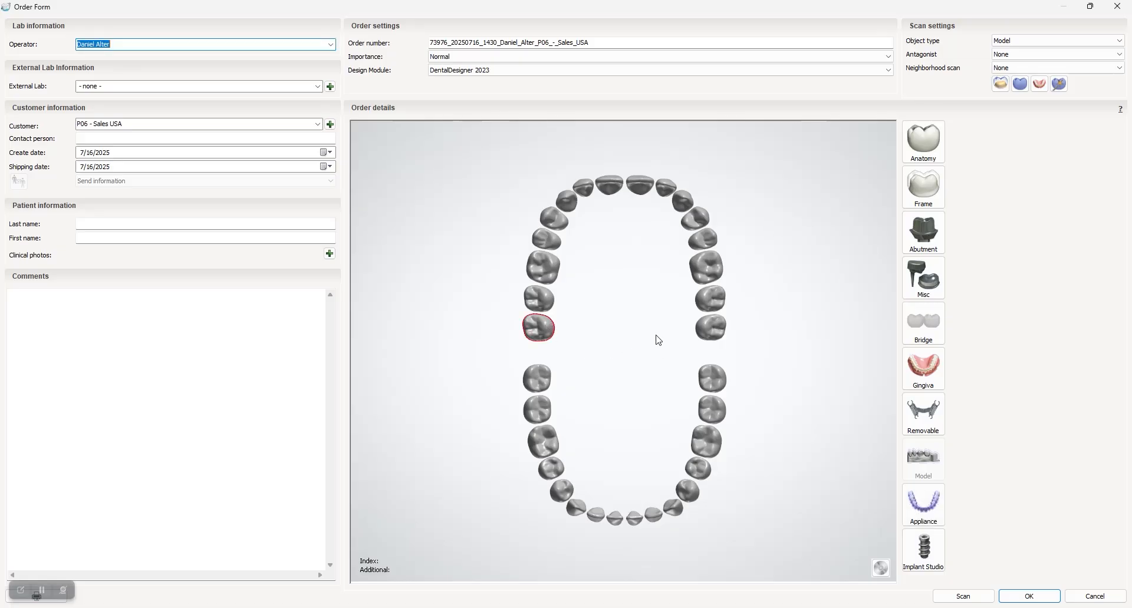
shift+click(708, 333)
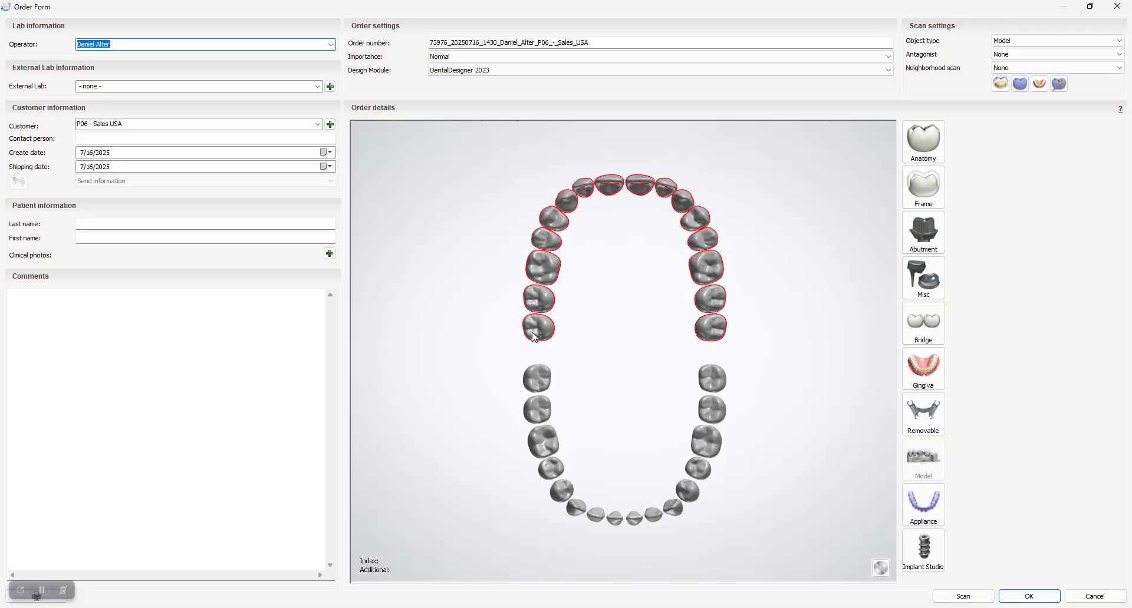
click(920, 506)
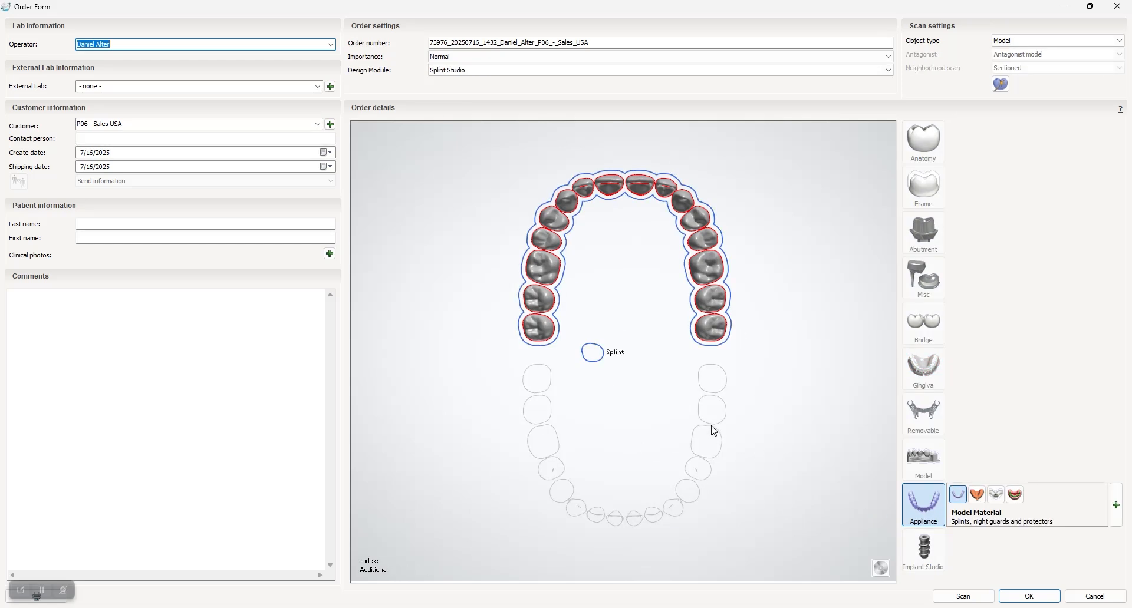
click(1028, 596)
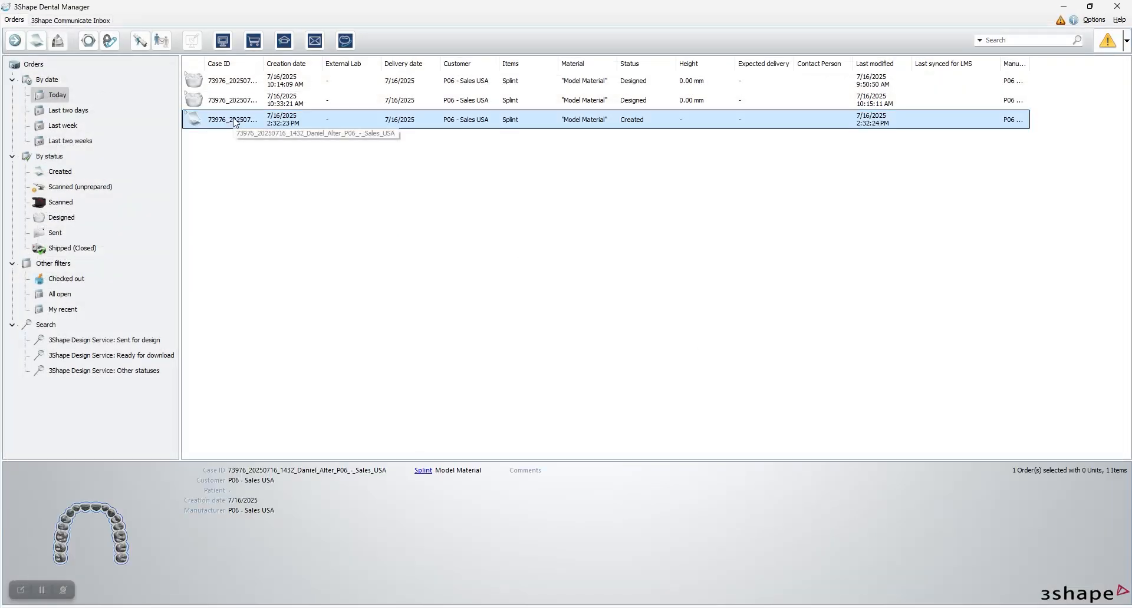
Import the upper and lower jaw scan files into the newly created splint order
right_click(233, 118)
click(255, 162)
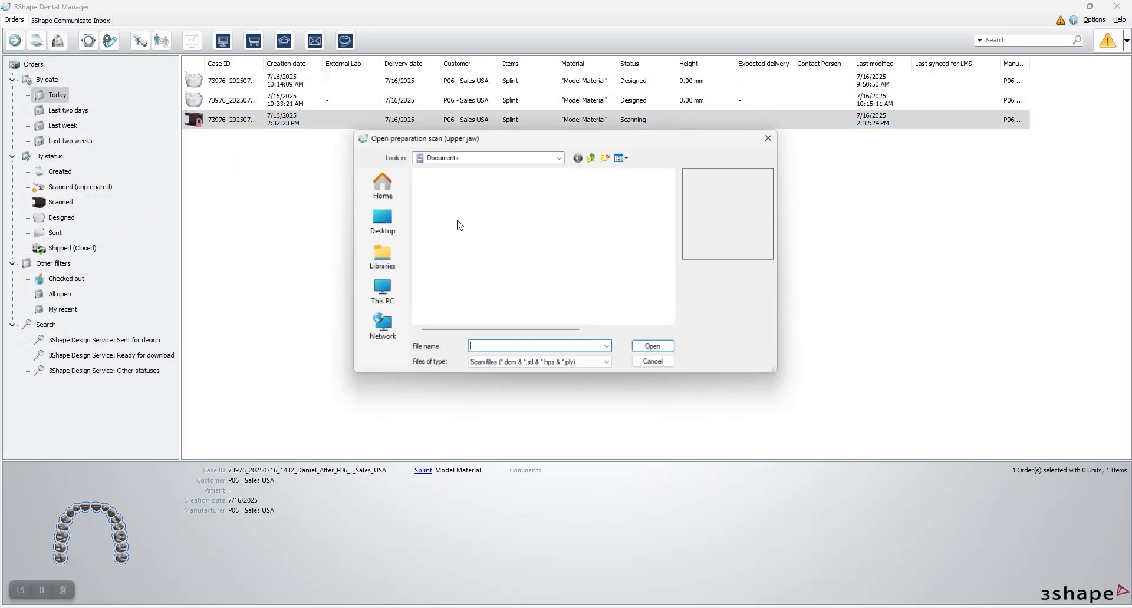
click(592, 158)
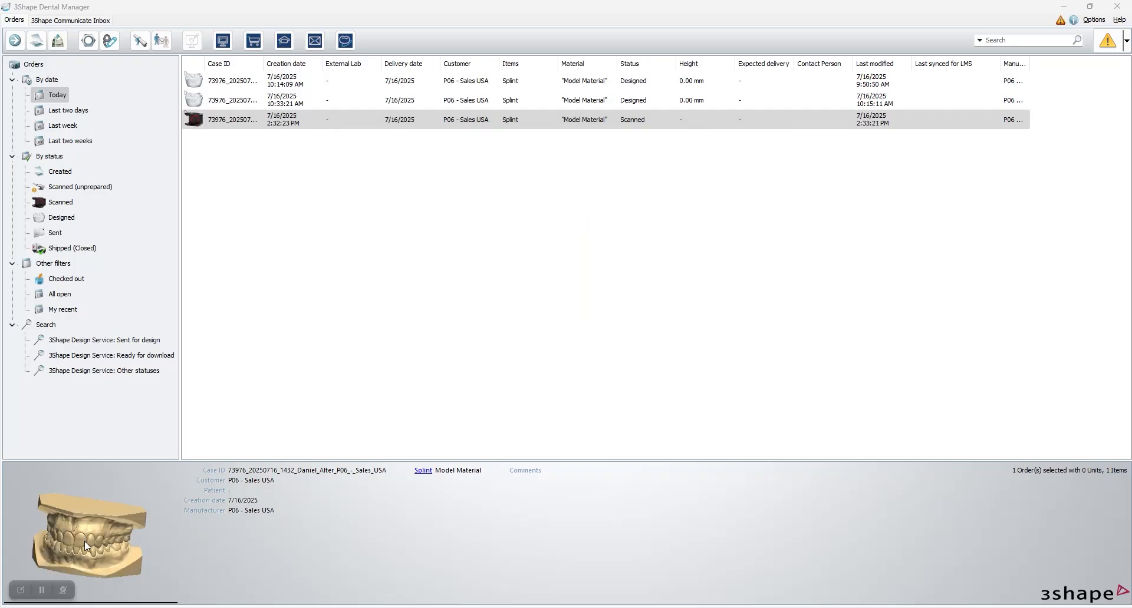
mouse_move(84, 543)
right_down()
mouse_move(88, 560)
mouse_move(115, 534)
mouse_move(73, 535)
right_up()
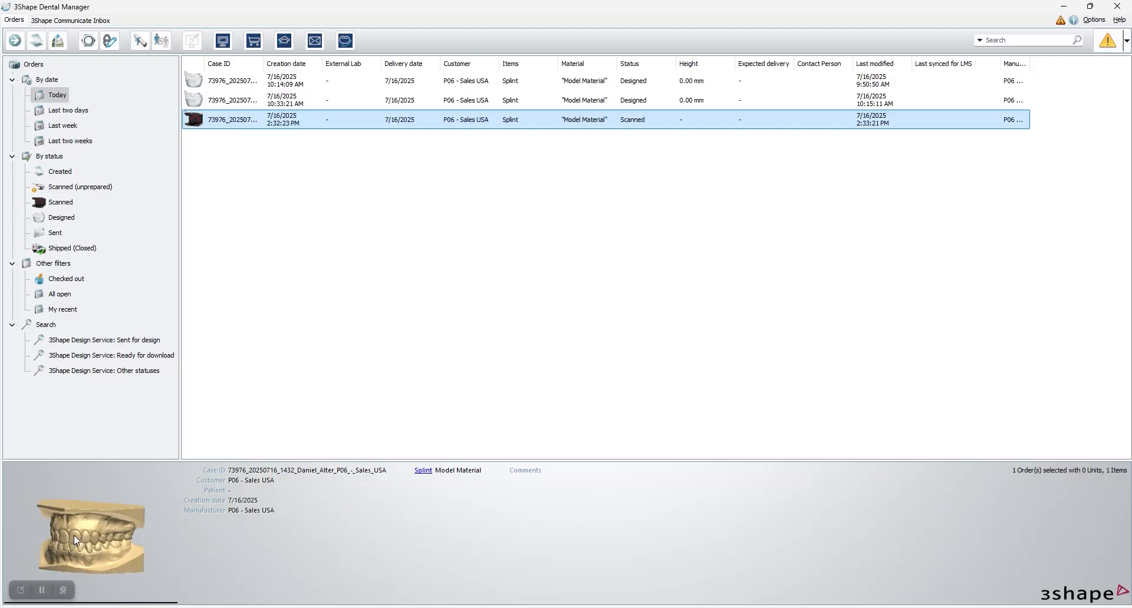
Open the scanned order for design and define the occlusal plane with points on one molar, the central incisors and the opposite molar
double_click(252, 124)
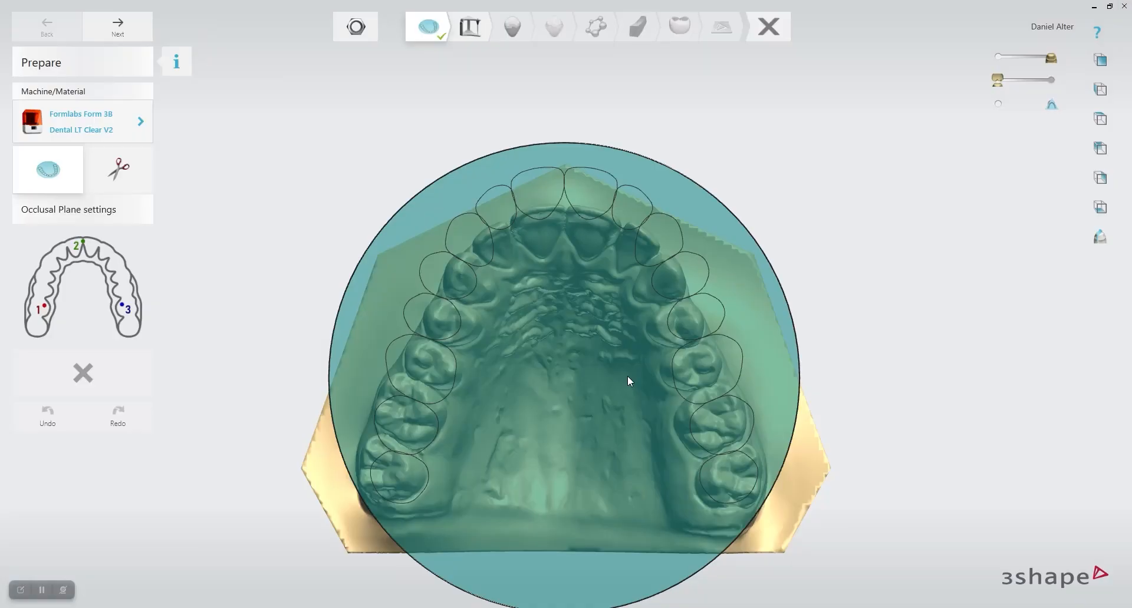
right_drag(582, 239, 740, 389)
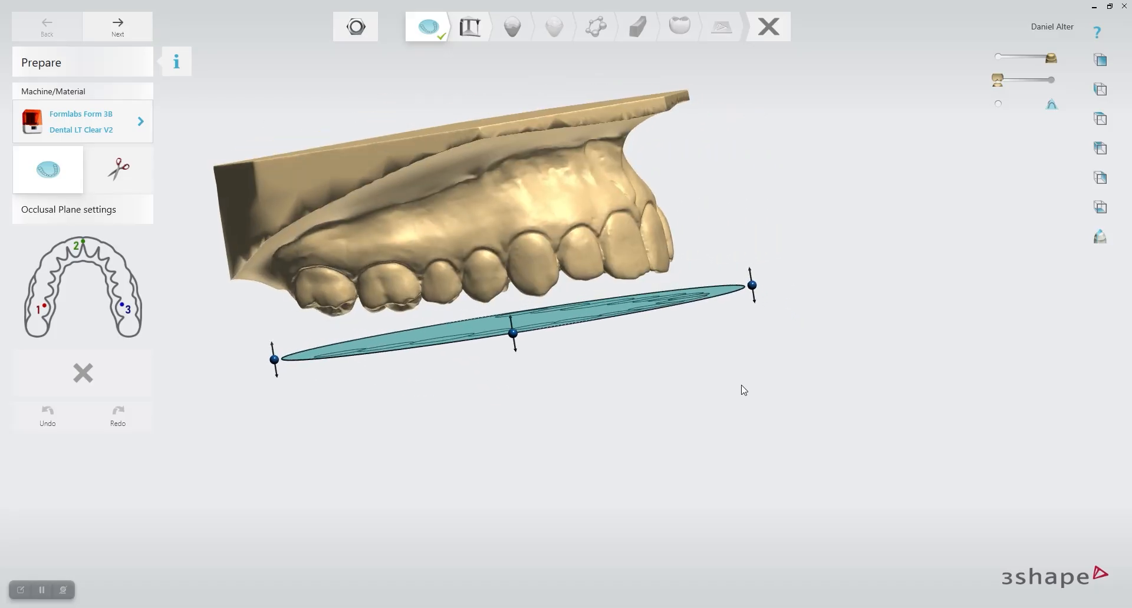
click(402, 303)
right_drag(536, 312, 393, 312)
mouse_move(488, 307)
right_down()
mouse_move(508, 293)
mouse_move(488, 298)
right_up()
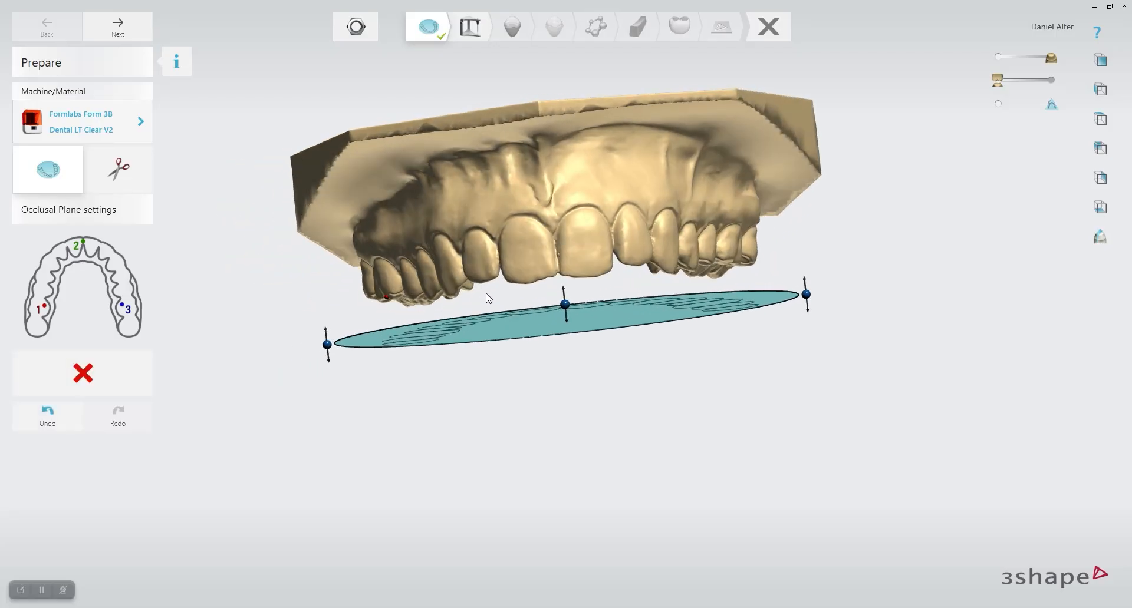
click(560, 272)
right_drag(598, 301, 607, 300)
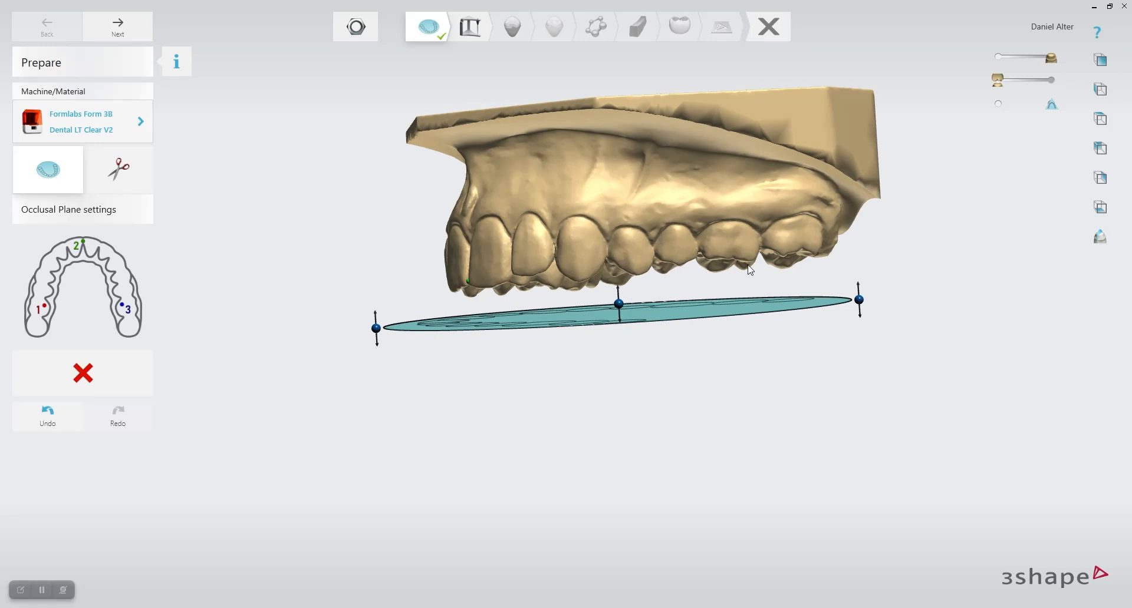
right_drag(636, 362, 785, 352)
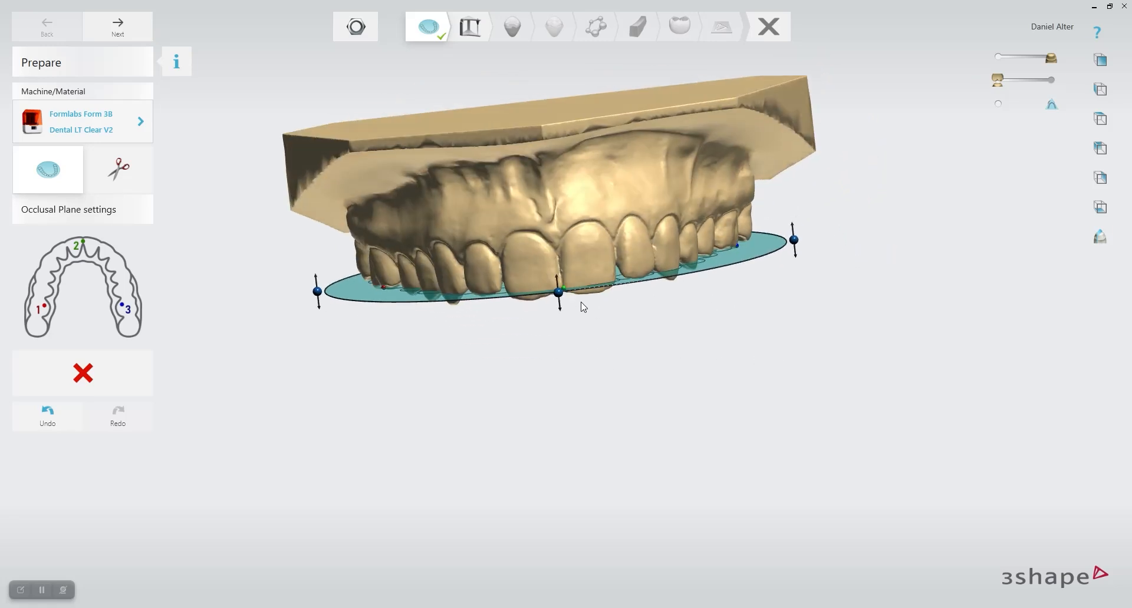
Fine-tune the occlusal plane's height and tilt so it runs between the upper and lower teeth at the front and both sides
drag(560, 296, 560, 302)
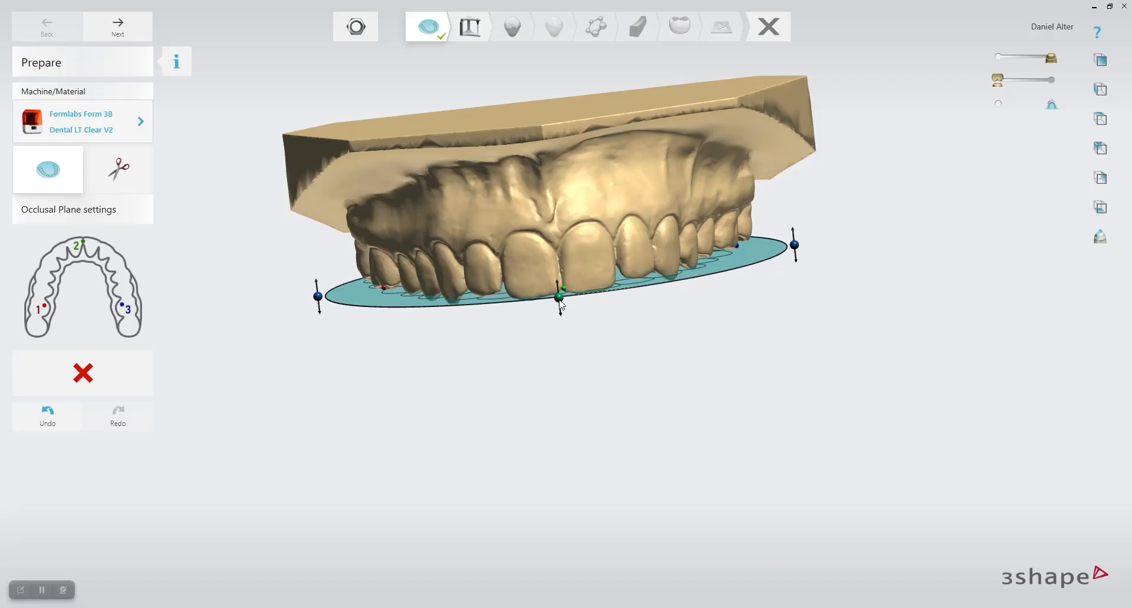
mouse_move(688, 343)
right_down()
mouse_move(565, 343)
mouse_move(867, 303)
right_up()
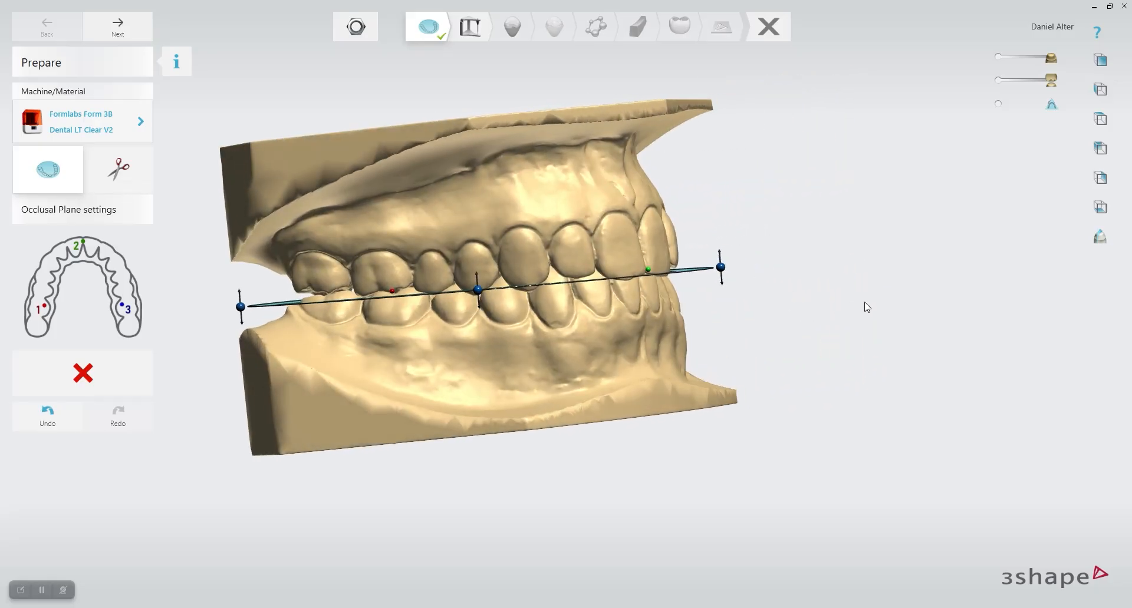
right_drag(756, 323, 777, 313)
drag(716, 272, 718, 284)
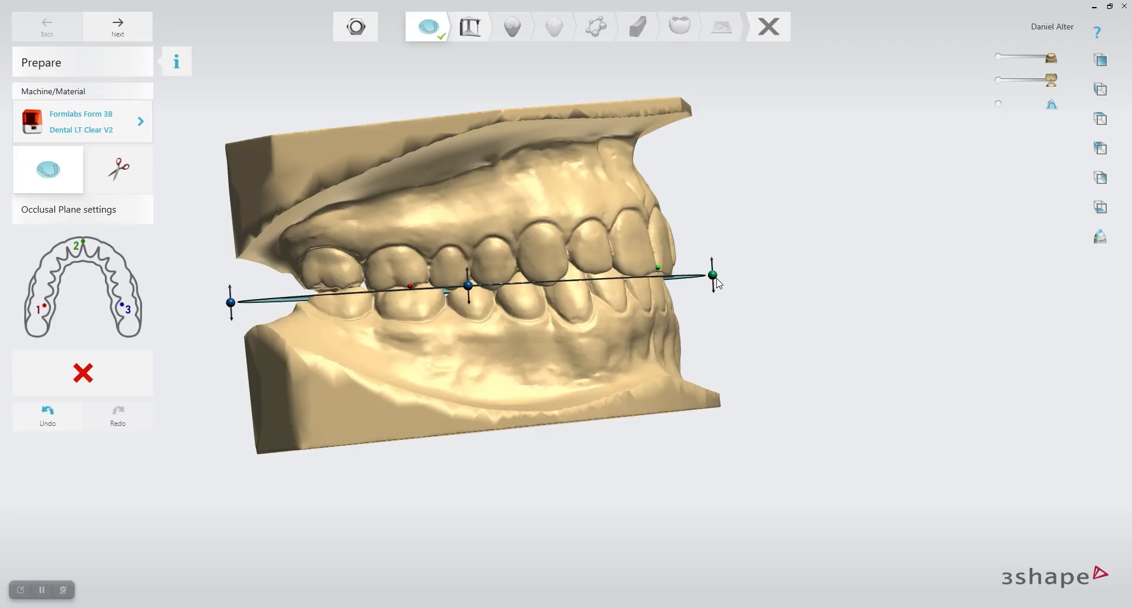
drag(468, 286, 468, 287)
right_drag(550, 341, 172, 348)
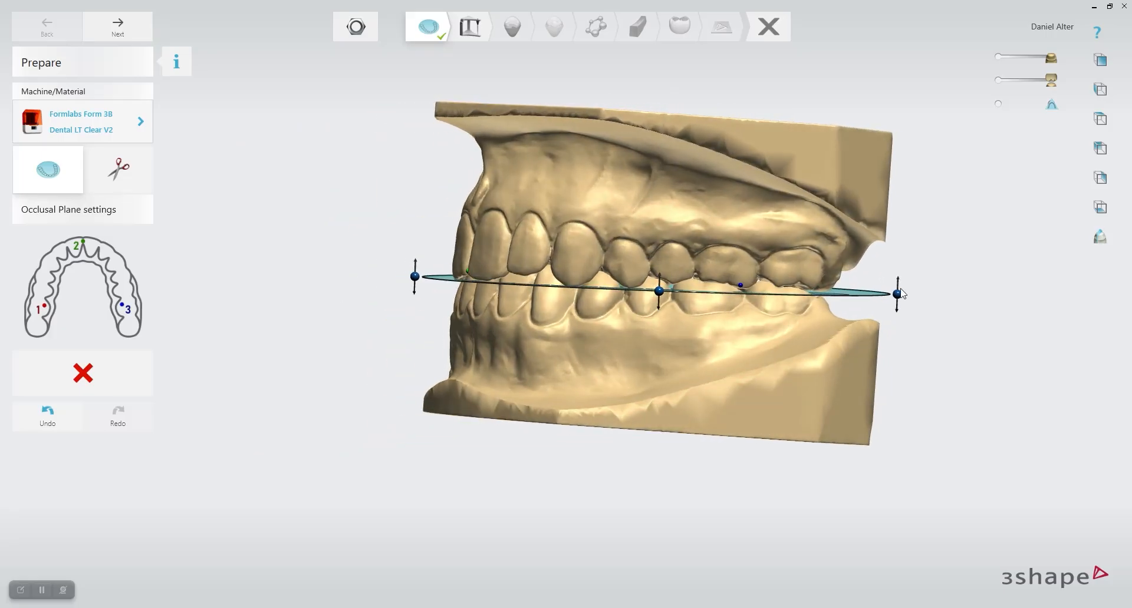
drag(899, 295, 899, 291)
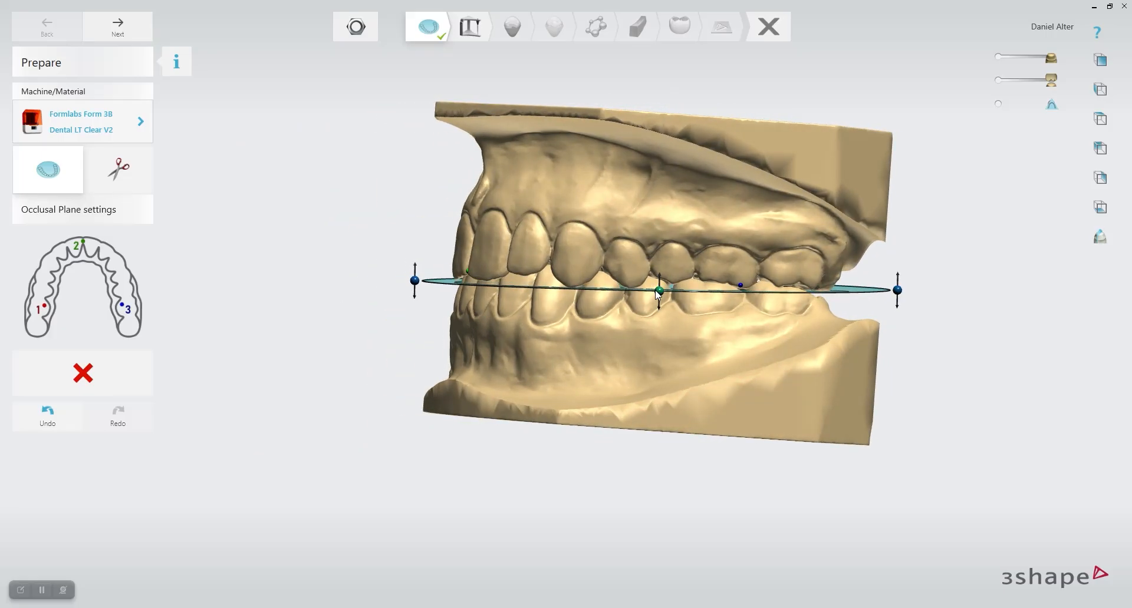
right_drag(639, 309, 826, 329)
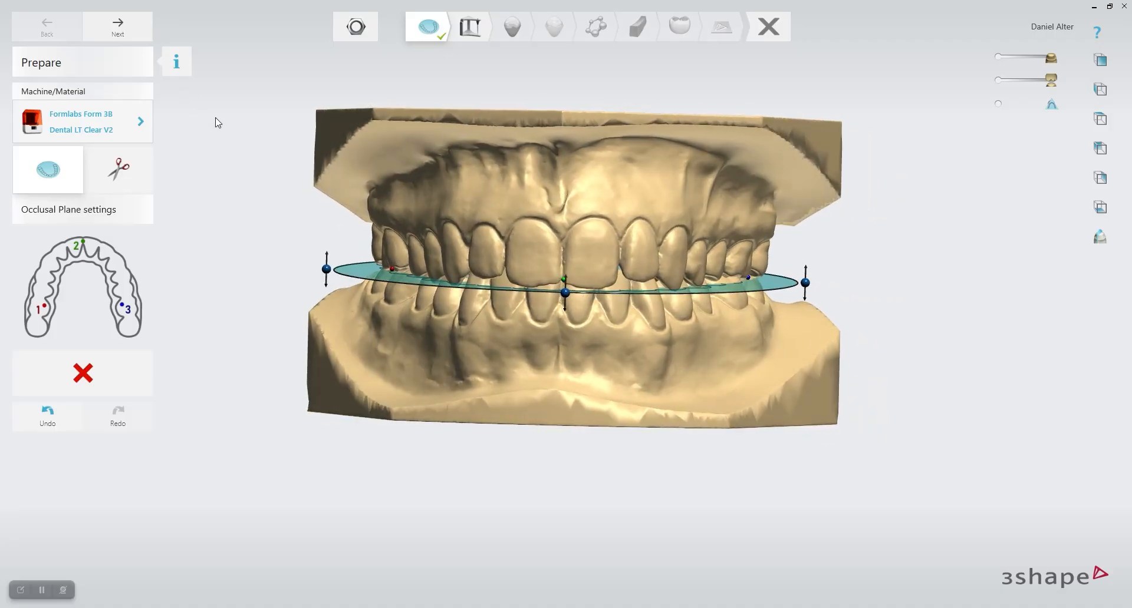
Proceed to the bite configuration and open the articulator bite to ensure space for a 1 mm splint thickness
click(138, 26)
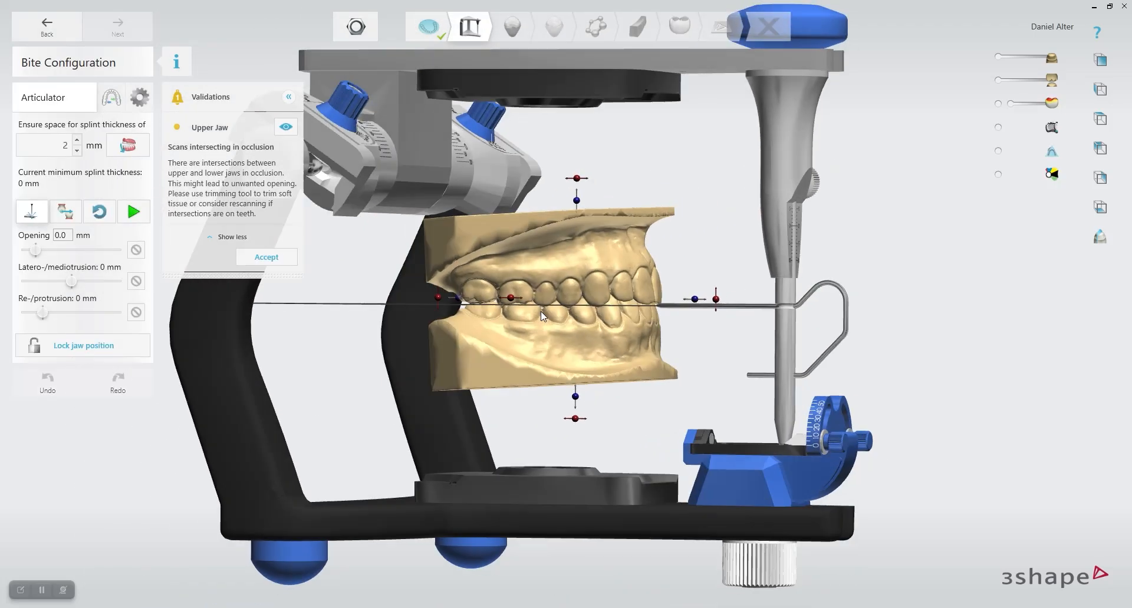
click(289, 98)
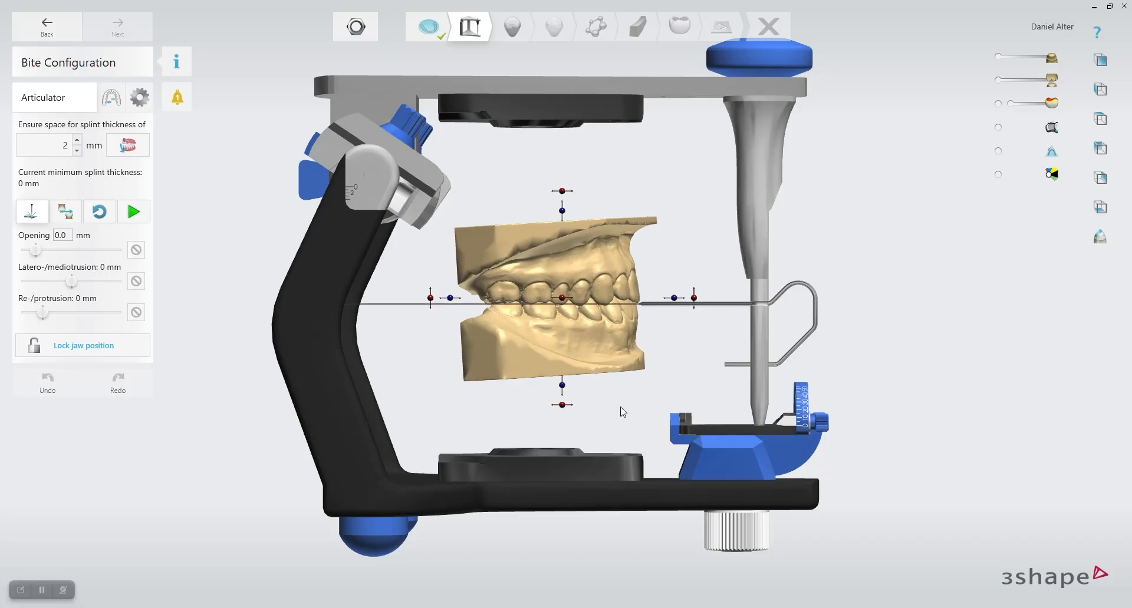
click(133, 212)
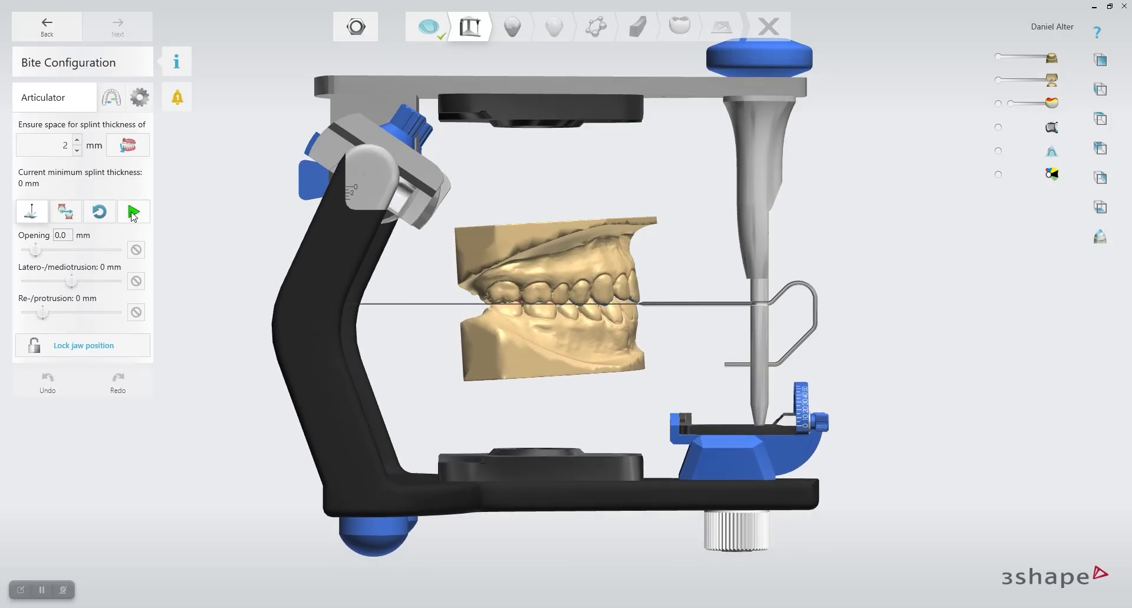
right_drag(647, 412, 354, 442)
right_drag(630, 404, 689, 427)
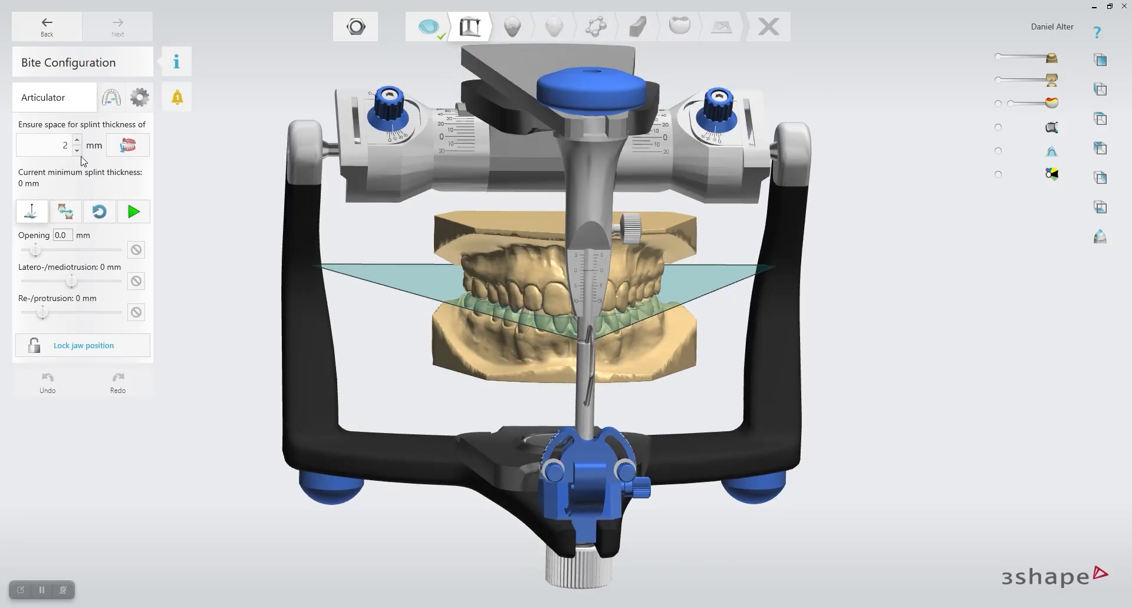
right_drag(432, 373, 266, 176)
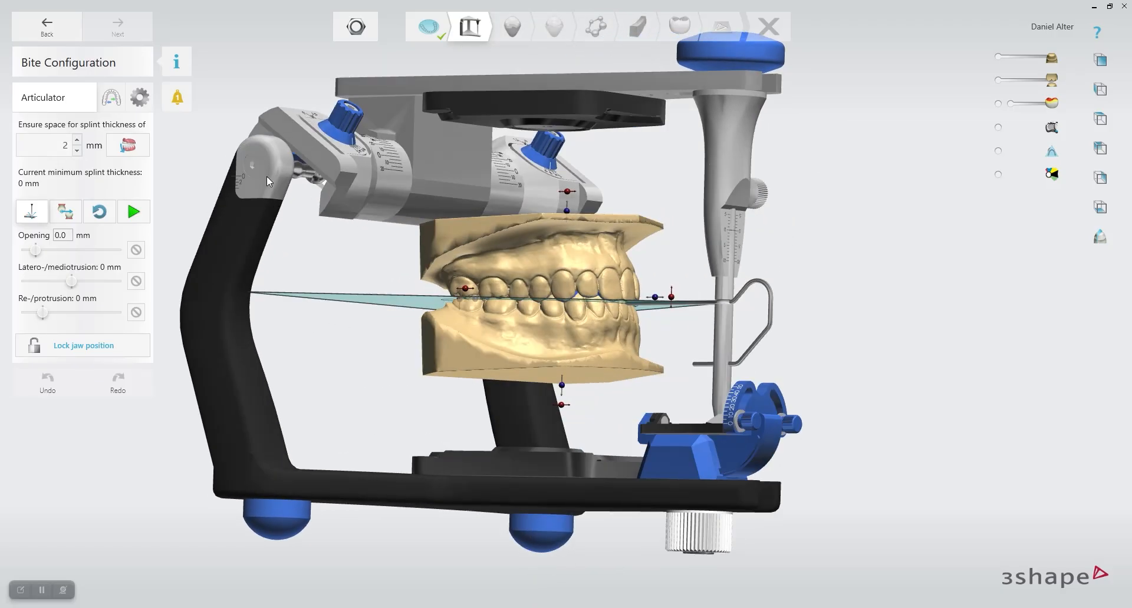
click(76, 150)
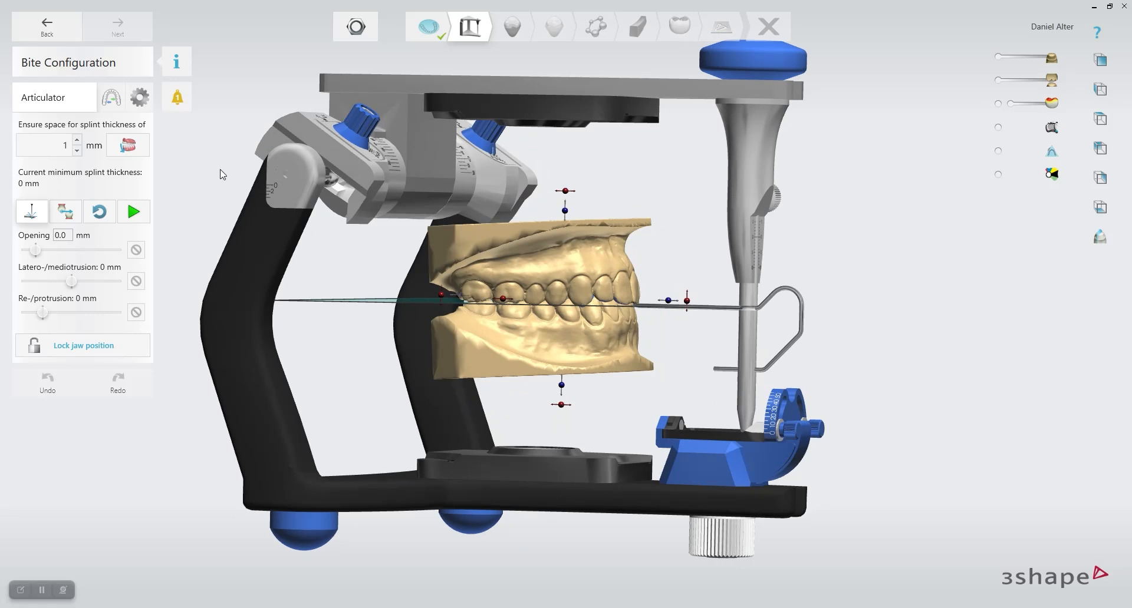
click(128, 146)
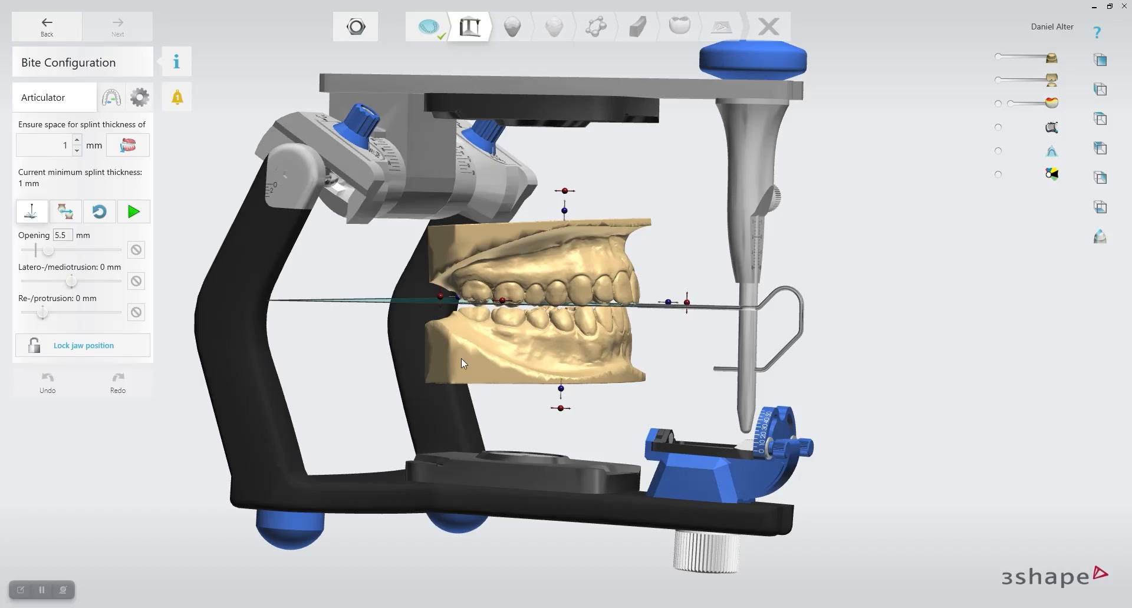
Lock the jaw position, ignore the limited interocclusal space validation and accept the intersecting scans validation
right_drag(533, 358, 352, 341)
right_drag(482, 340, 568, 344)
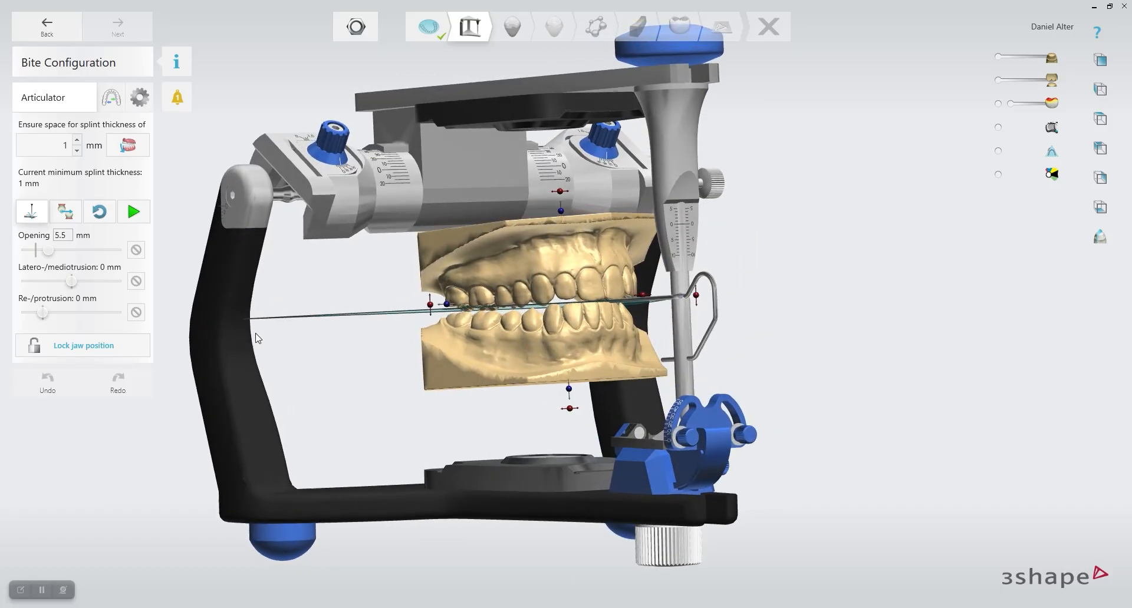
right_drag(451, 377, 379, 393)
click(99, 345)
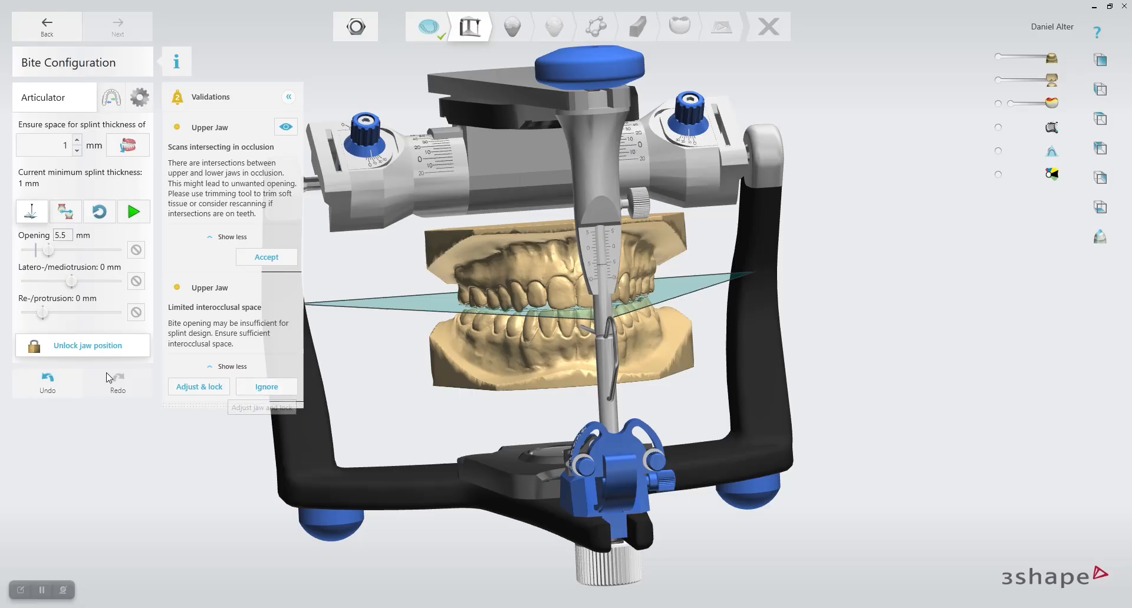
click(94, 346)
click(95, 346)
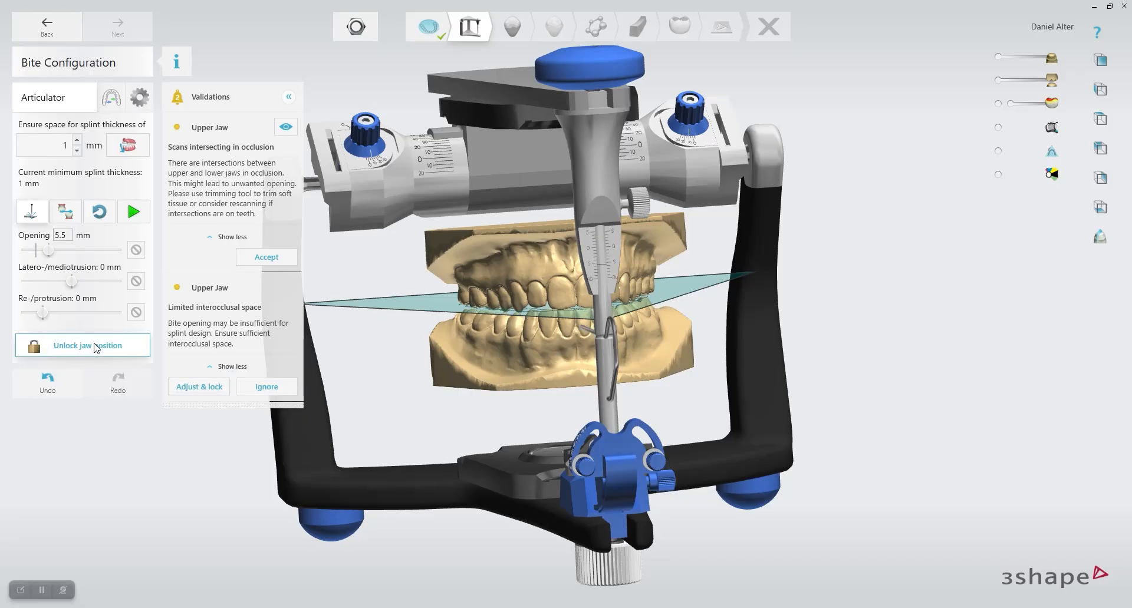
click(267, 387)
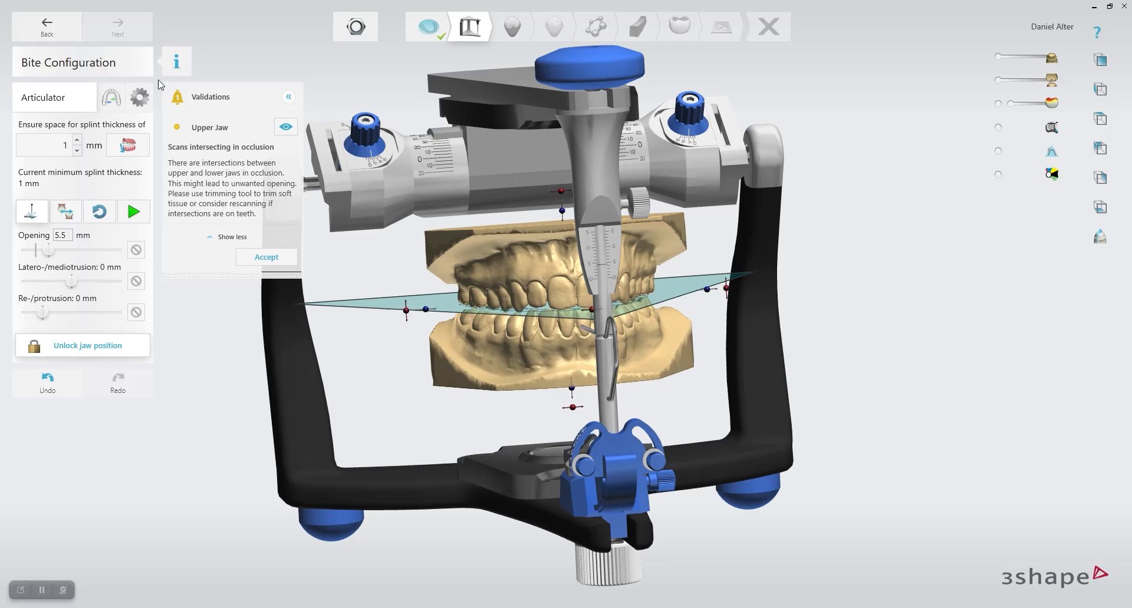
click(265, 258)
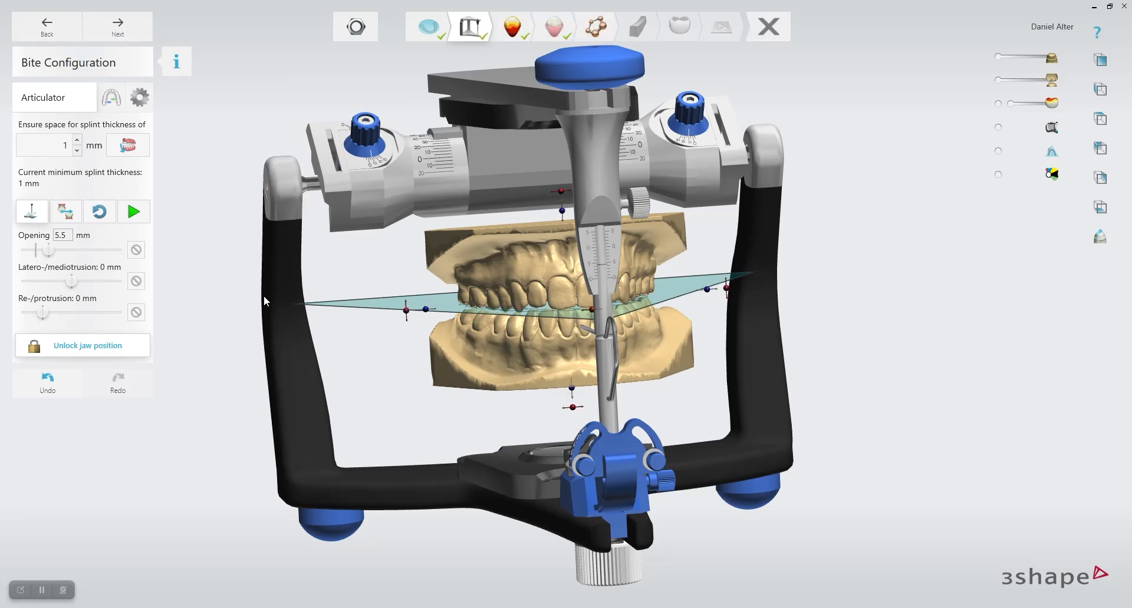
Proceed to blocking out, set the insertion direction from an occlusal view of the upper arch and review the blocked-out undercuts
click(125, 34)
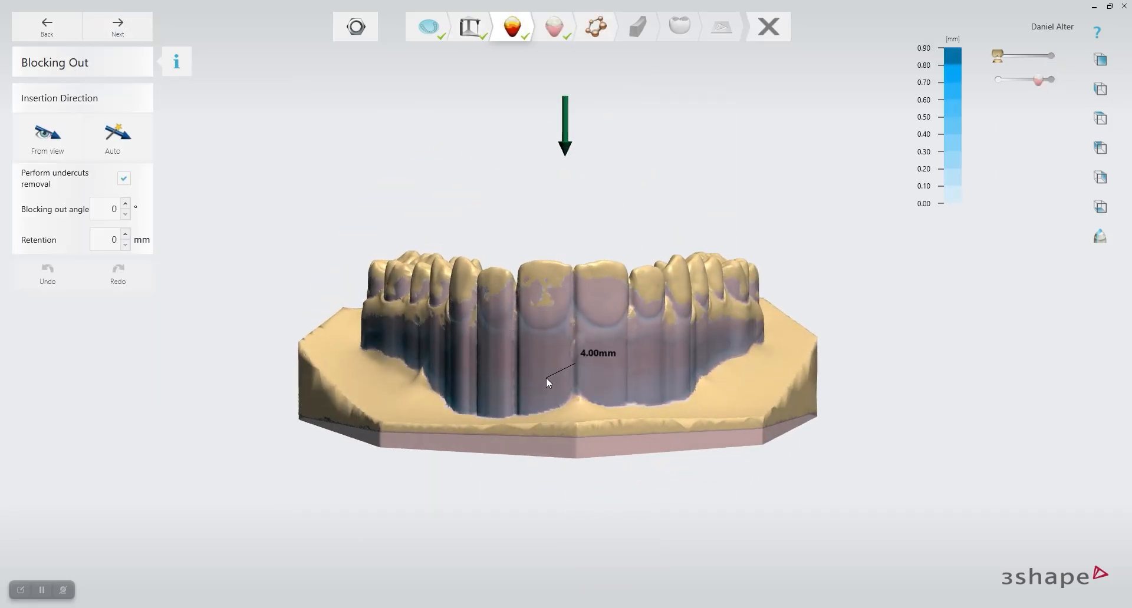
right_drag(622, 349, 742, 346)
right_drag(570, 344, 843, 416)
right_drag(660, 374, 861, 501)
right_drag(646, 417, 689, 371)
right_drag(644, 337, 397, 343)
right_drag(575, 330, 567, 213)
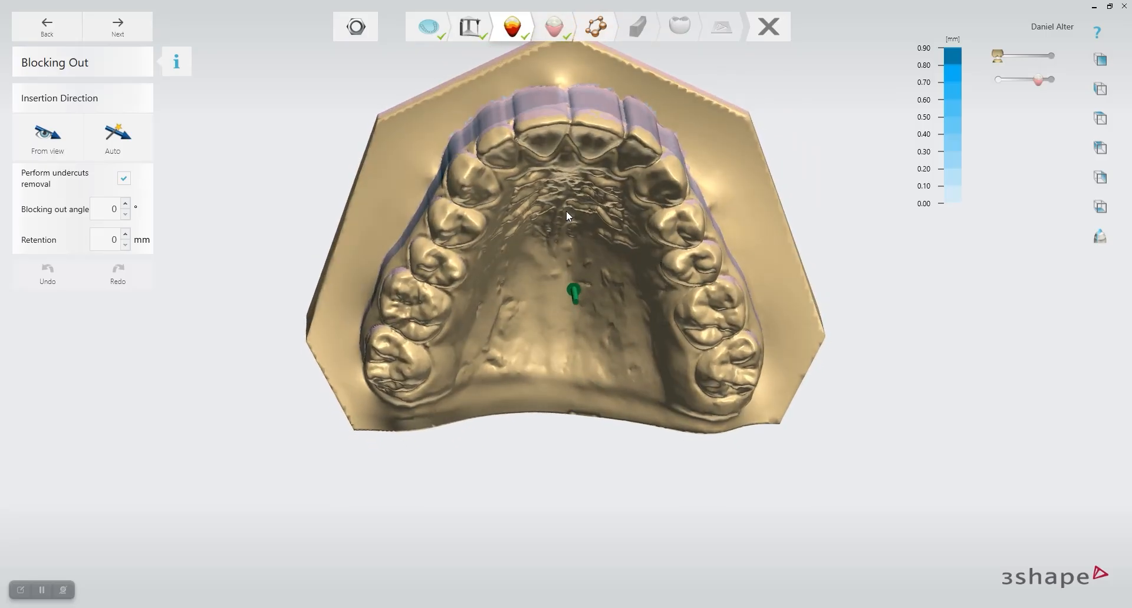
click(47, 138)
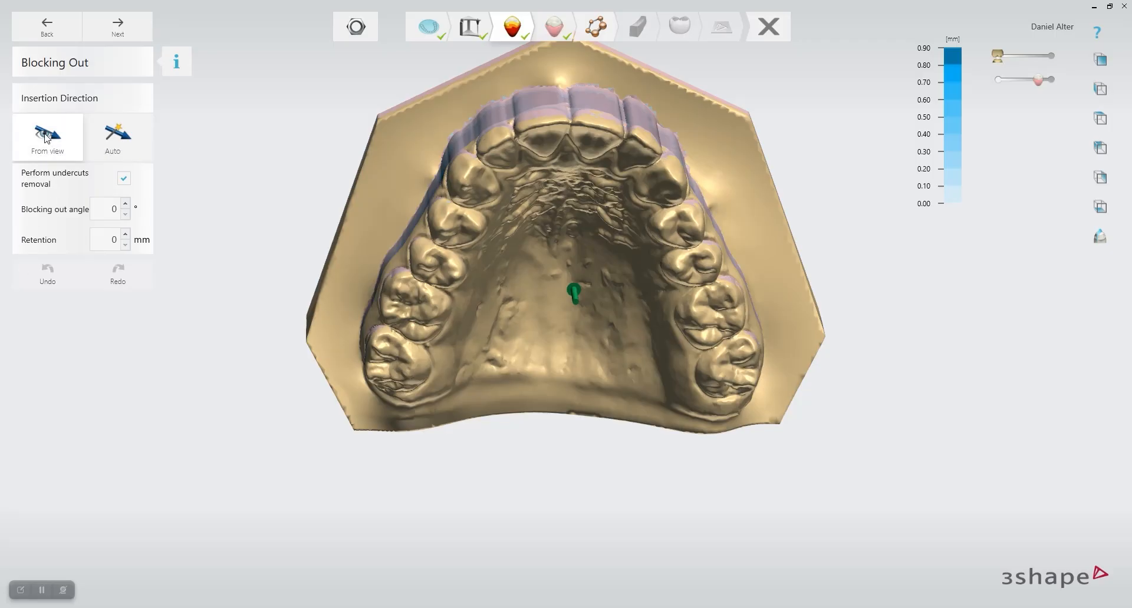
right_drag(608, 279, 811, 290)
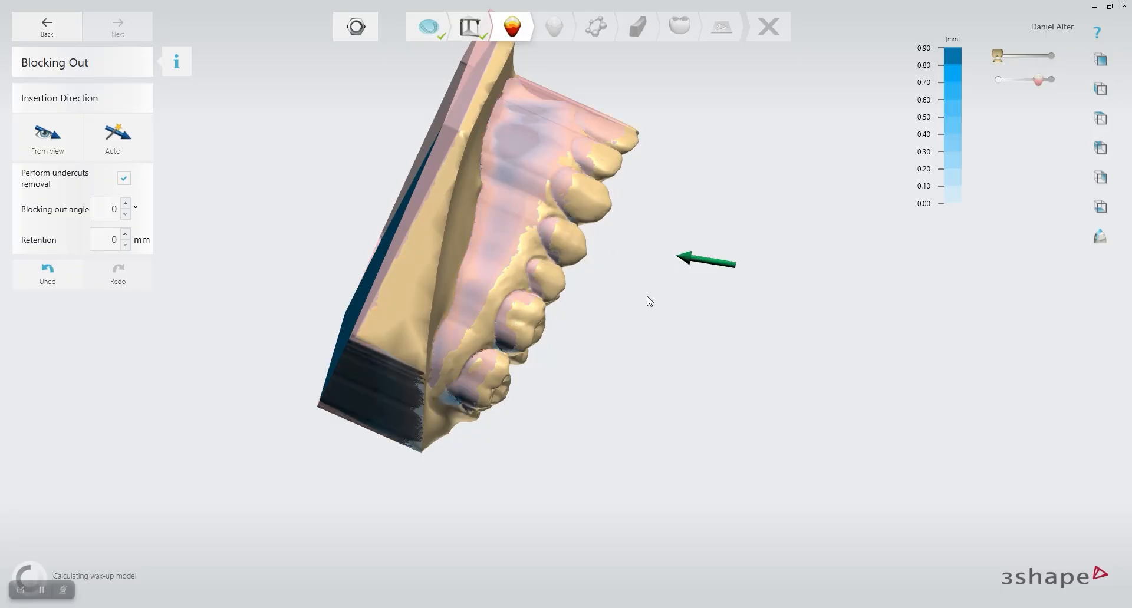
mouse_move(609, 301)
right_down()
mouse_move(390, 302)
mouse_move(568, 313)
mouse_move(531, 203)
mouse_move(533, 411)
mouse_move(783, 392)
mouse_move(539, 387)
mouse_move(642, 384)
mouse_move(645, 366)
mouse_move(489, 354)
mouse_move(551, 179)
mouse_move(533, 94)
mouse_move(455, 127)
mouse_move(432, 180)
mouse_move(554, 265)
mouse_move(586, 342)
mouse_move(554, 252)
mouse_move(518, 339)
mouse_move(533, 389)
right_up()
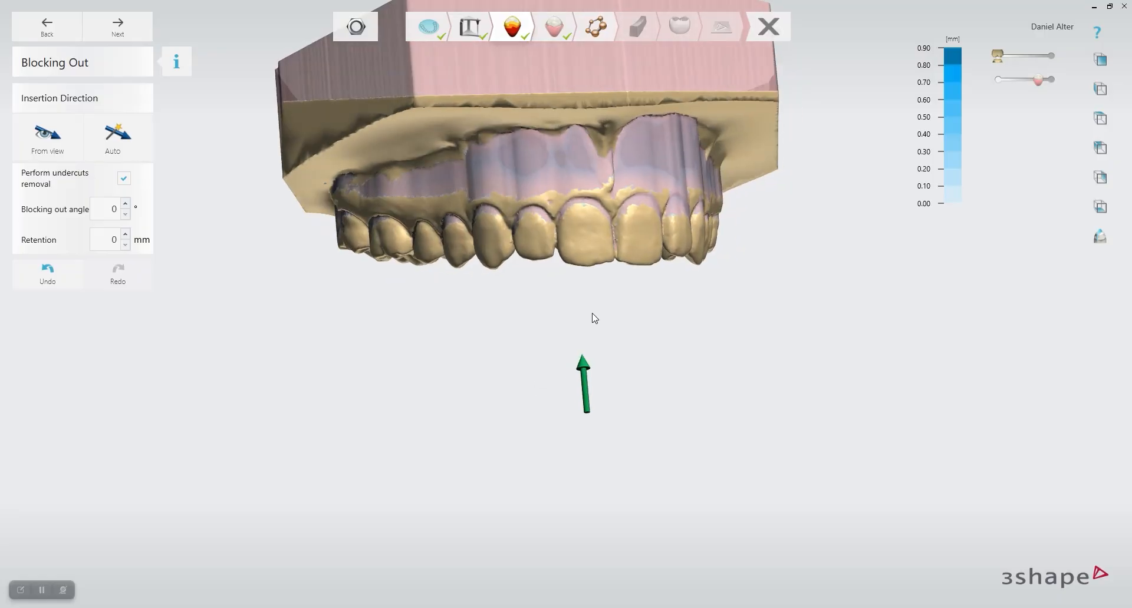
Set the insertion direction again from a straighter occlusal view of the upper arch and review the recalculated blocked-out undercuts
right_drag(546, 306, 451, 145)
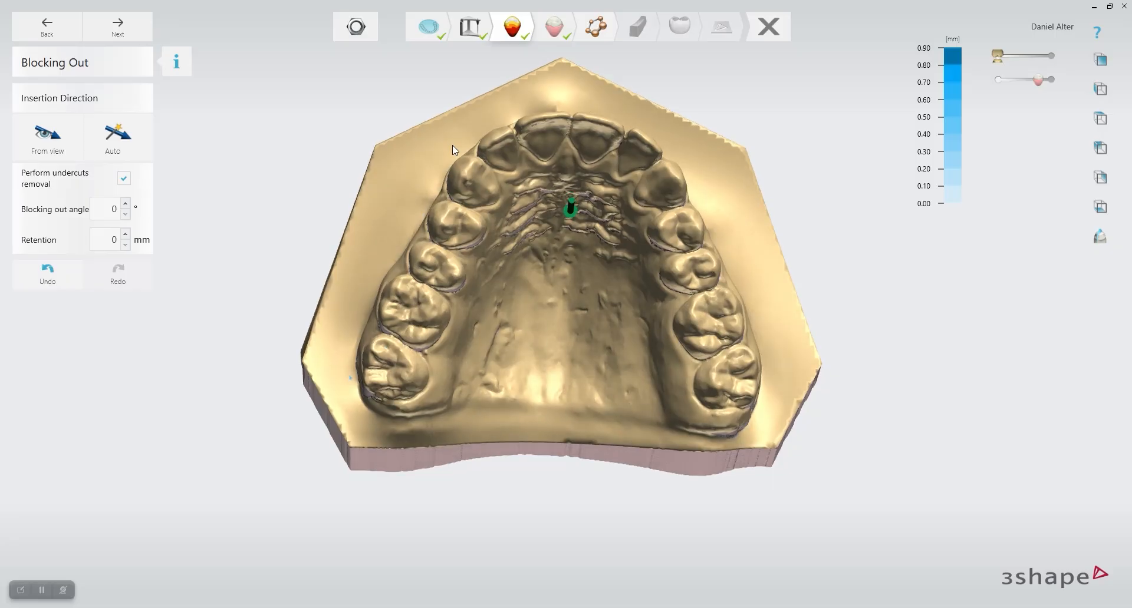
click(50, 143)
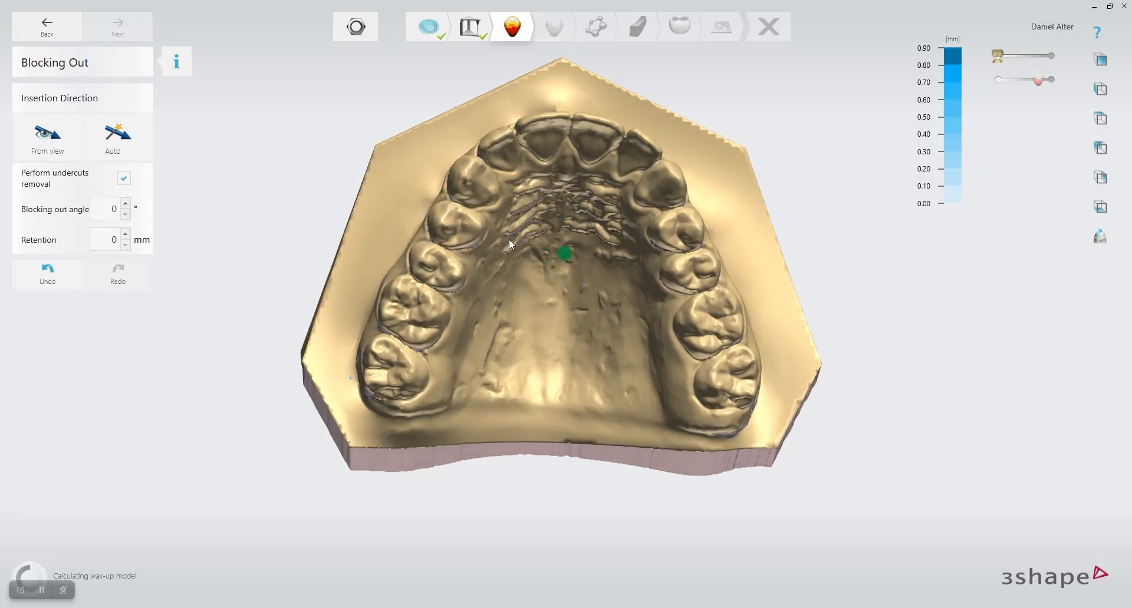
right_drag(642, 282, 640, 288)
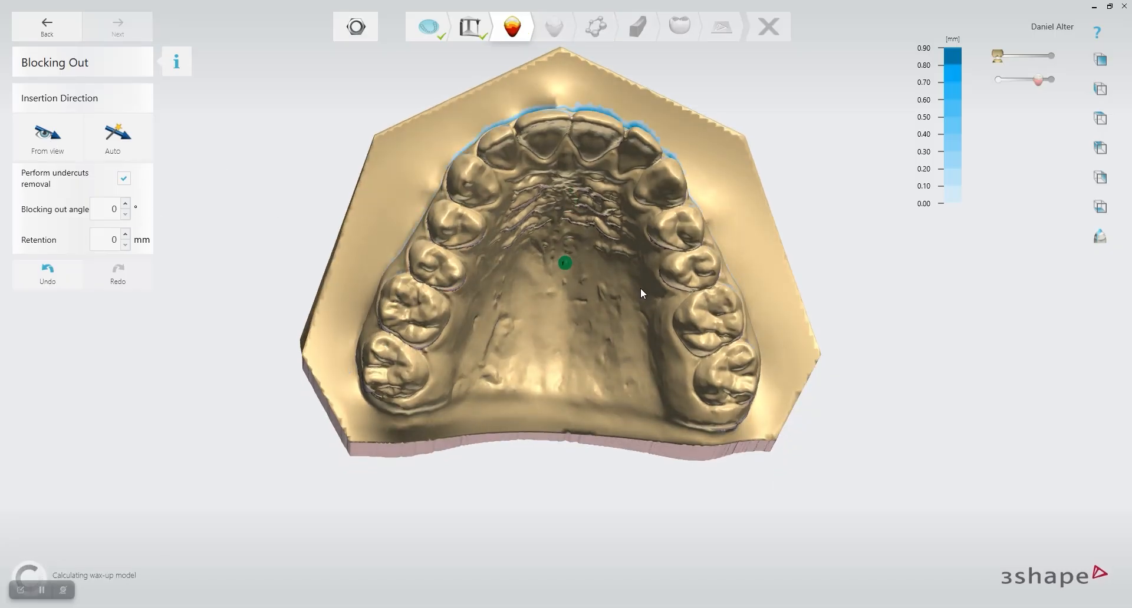
right_drag(569, 243, 677, 344)
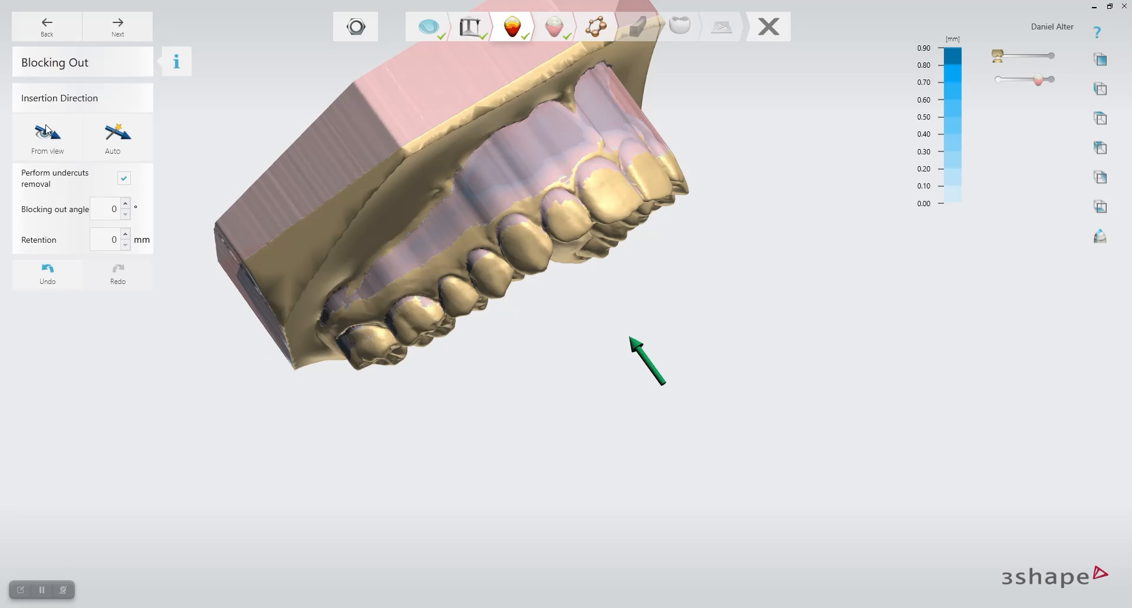
right_drag(559, 369, 480, 351)
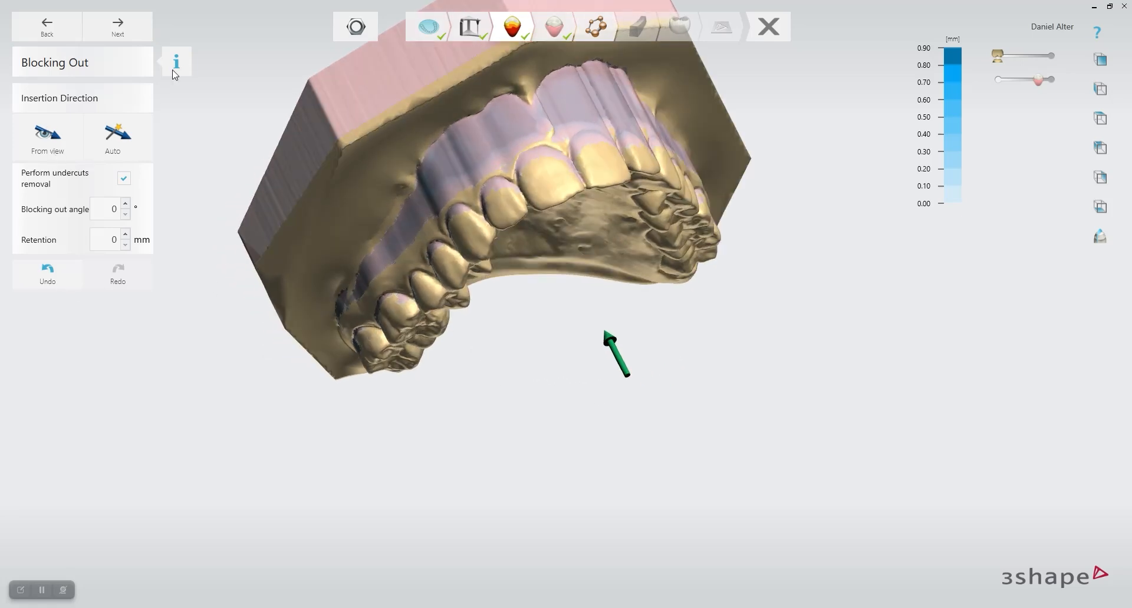
Proceed to wax trimming and set the removing wax knife to a size of 2.75 mm and a strength of 35 µm
click(122, 35)
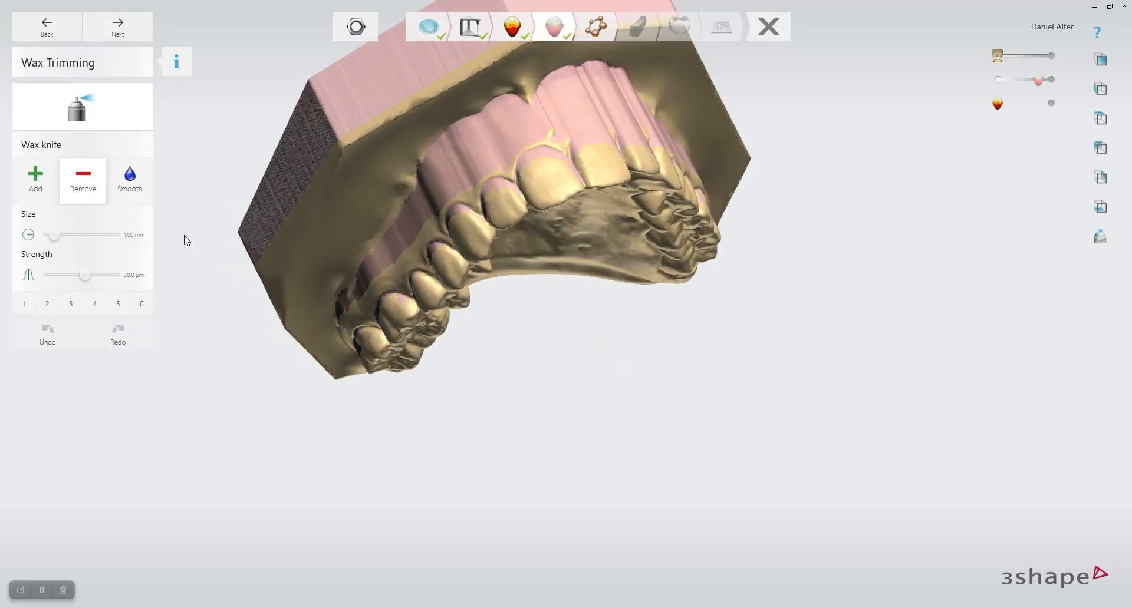
right_drag(503, 240, 443, 248)
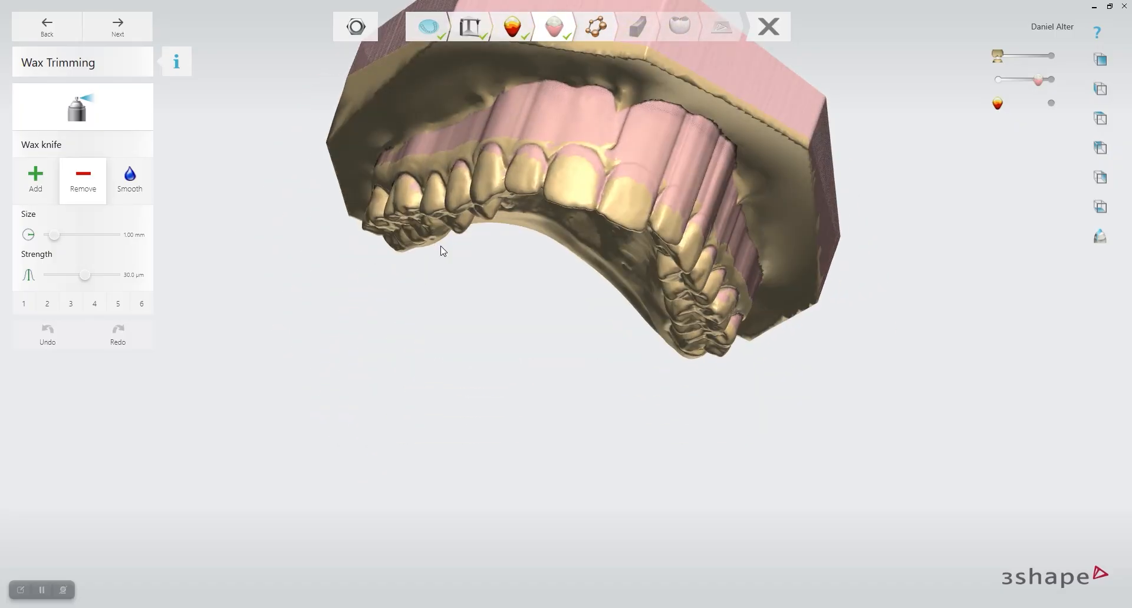
right_drag(584, 211, 629, 246)
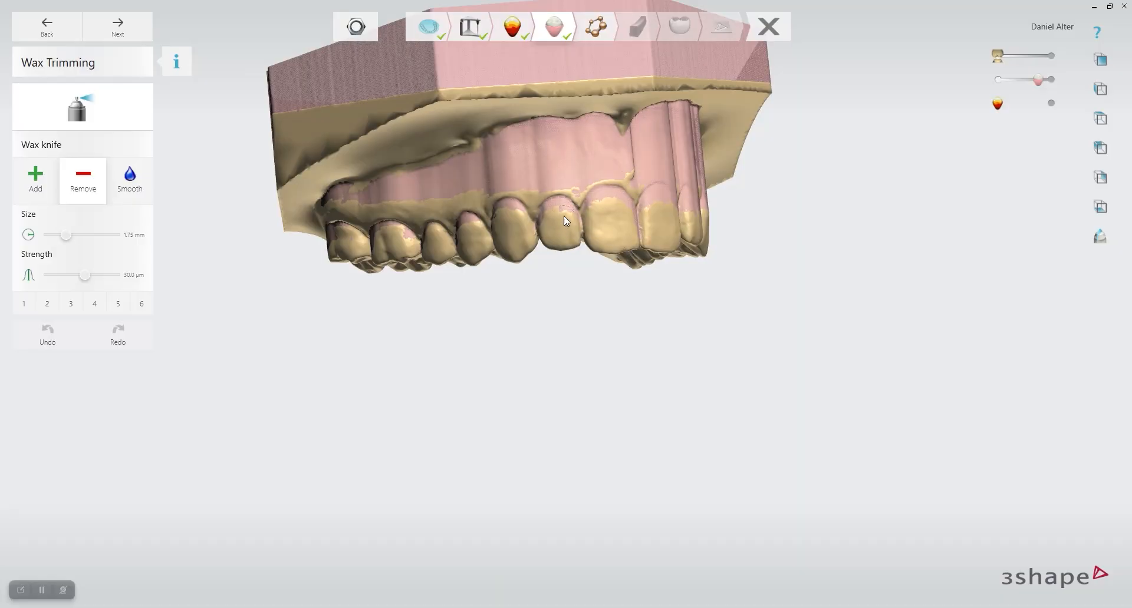
ctrl+scroll(511, 204, up, 6)
ctrl+scroll(531, 171, down, 3)
ctrl+scroll(529, 177, down, 2)
shift+scroll(527, 180, up, 3)
ctrl+scroll(532, 181, up, 3)
ctrl+scroll(531, 180, down, 3)
ctrl+scroll(532, 185, up, 4)
Remove excess wax from the buccal surfaces of the patient's right molars, reducing the knife size to 2.00 mm at a strength of 36 µm
mouse_move(437, 246)
right_down()
mouse_move(472, 256)
mouse_move(450, 248)
right_up()
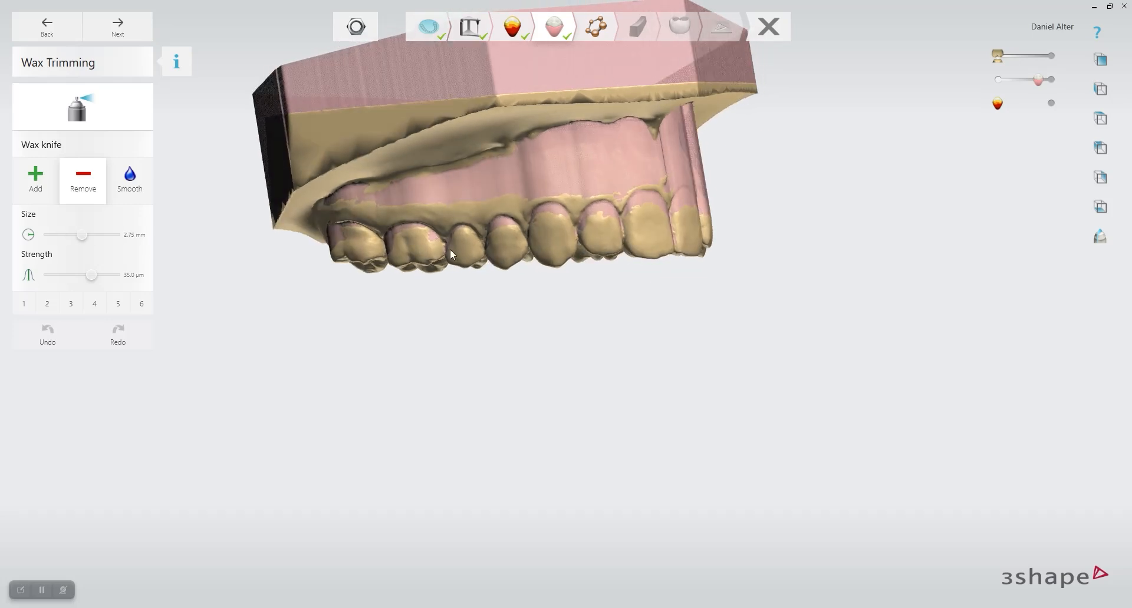
scroll(421, 242, up, 3)
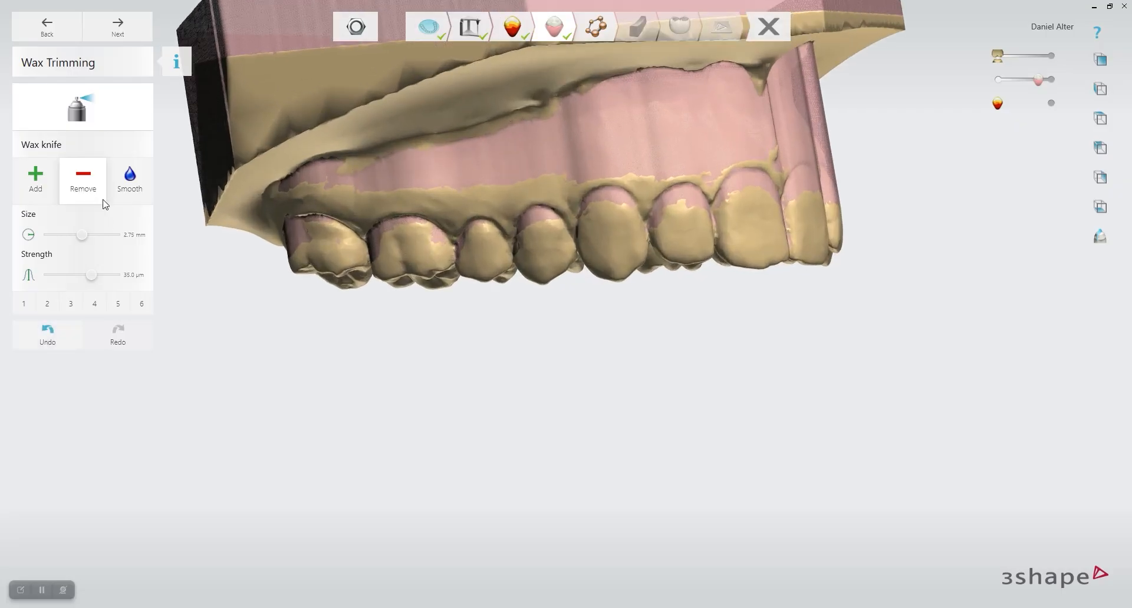
drag(436, 242, 379, 254)
right_drag(305, 238, 372, 243)
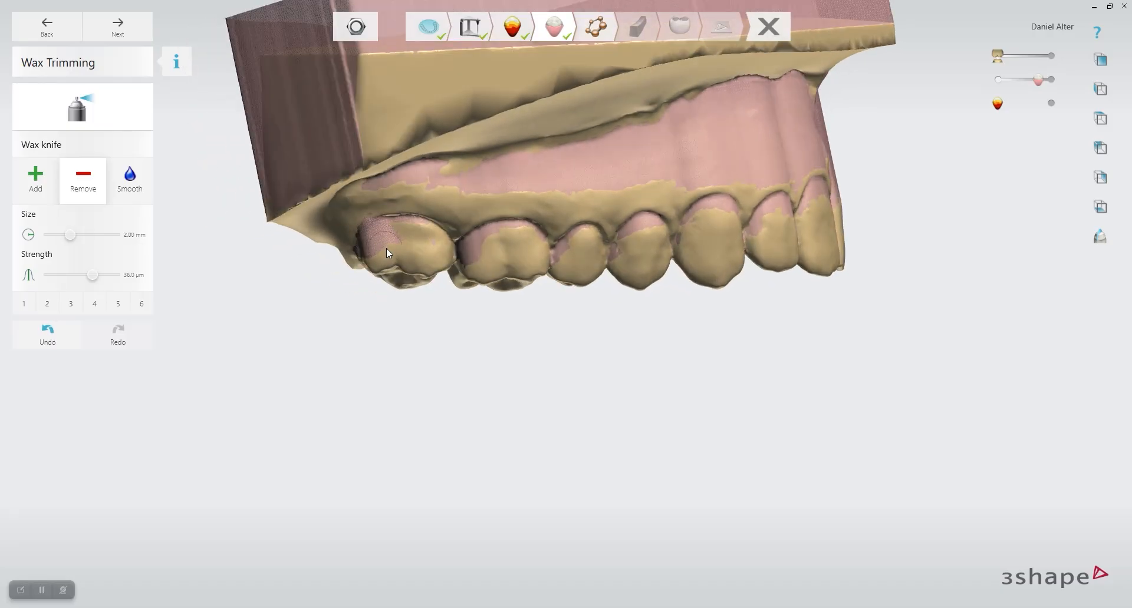
drag(387, 236, 359, 249)
right_drag(368, 260, 439, 246)
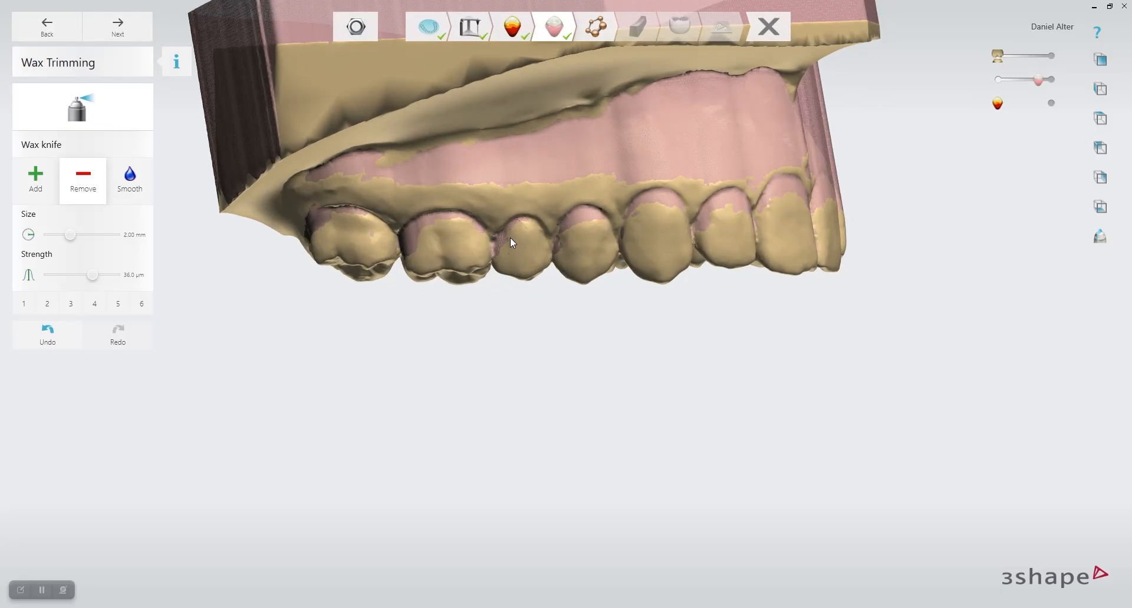
Trim the wax on the facial surfaces from the patient's right premolars and canine to the central incisors
right_drag(511, 238, 555, 238)
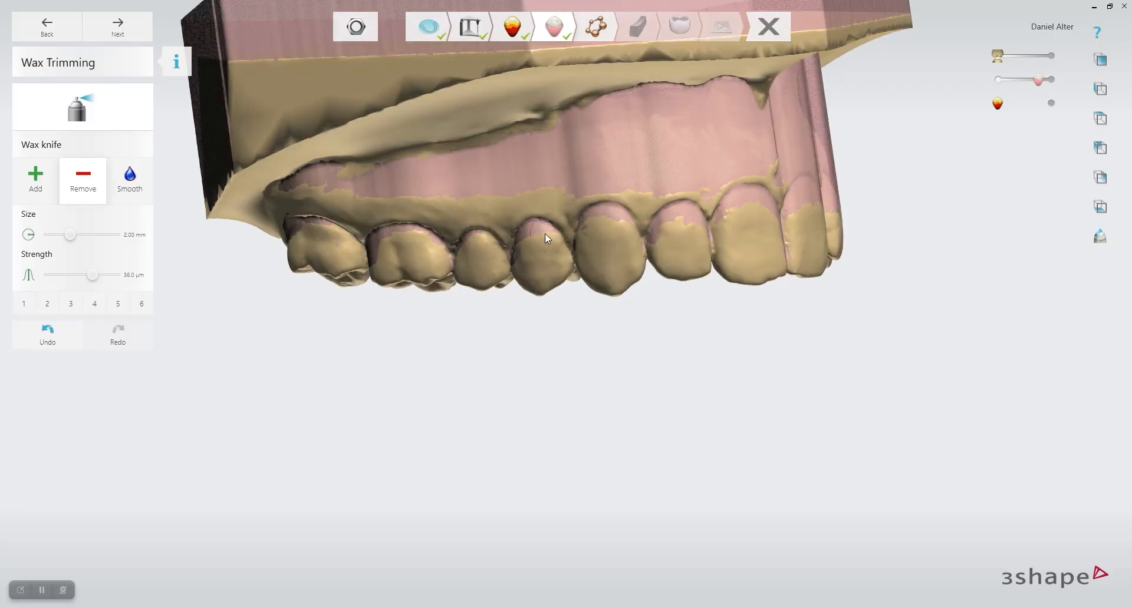
right_drag(602, 222, 621, 234)
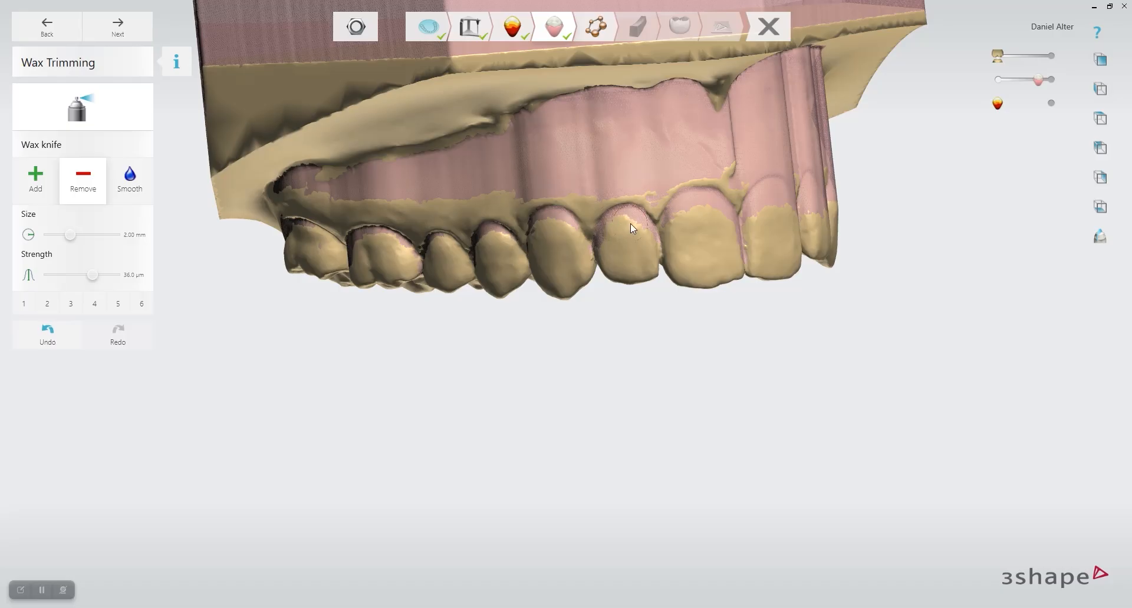
mouse_move(632, 228)
right_down()
mouse_move(642, 260)
mouse_move(690, 237)
mouse_move(639, 263)
mouse_move(654, 231)
right_up()
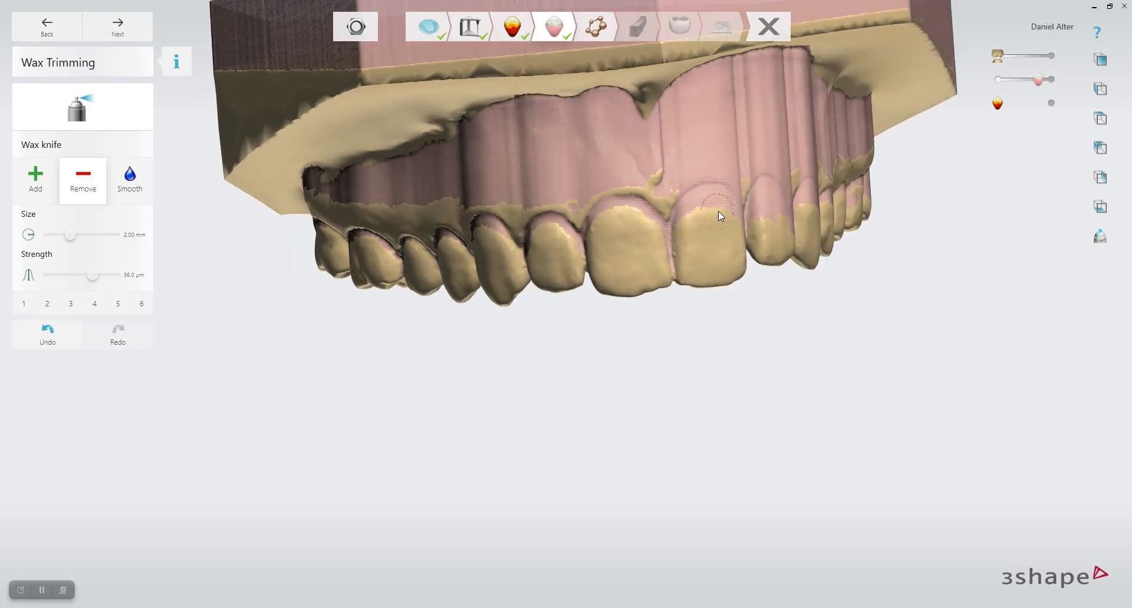
Trim the wax on the facial surfaces of the patient's left teeth, from the lateral incisor back to the last molar
right_drag(719, 244, 642, 239)
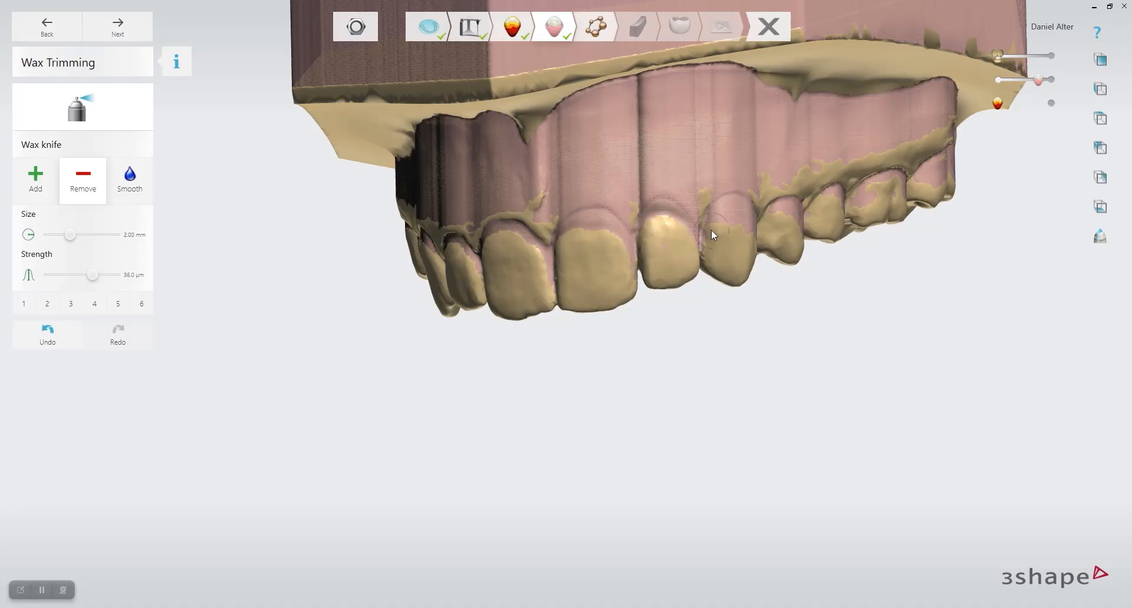
right_drag(751, 233, 645, 264)
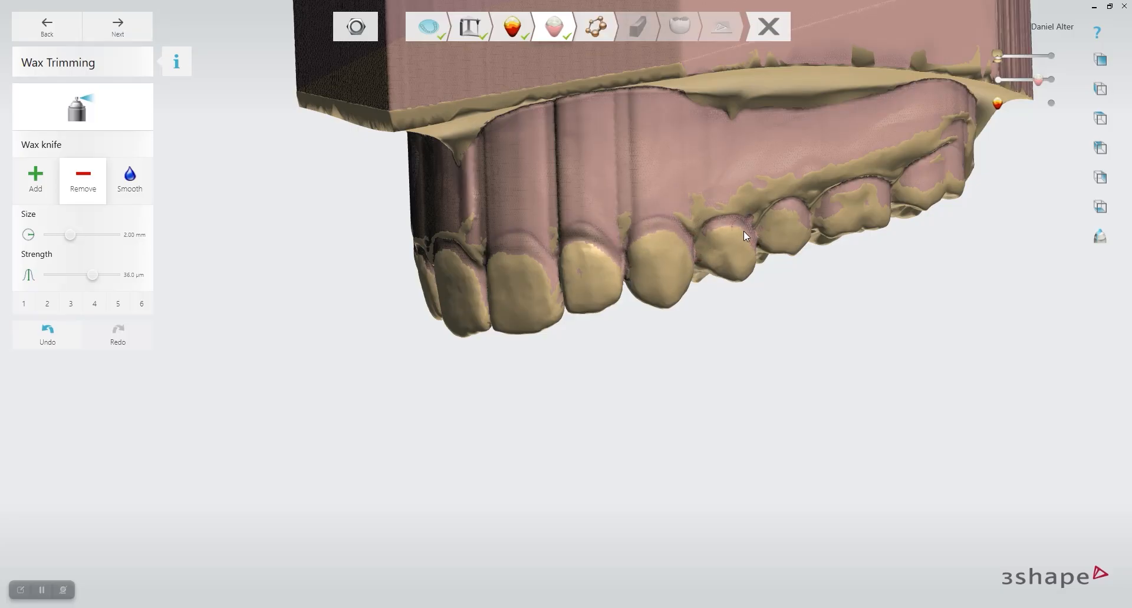
right_drag(751, 259, 721, 263)
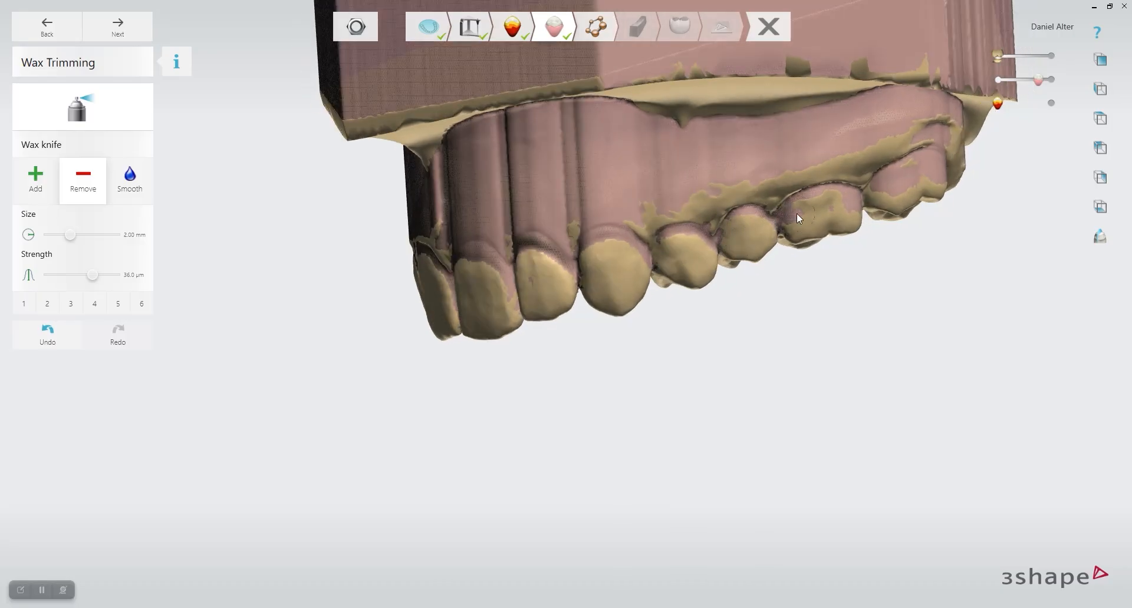
right_drag(809, 229, 835, 216)
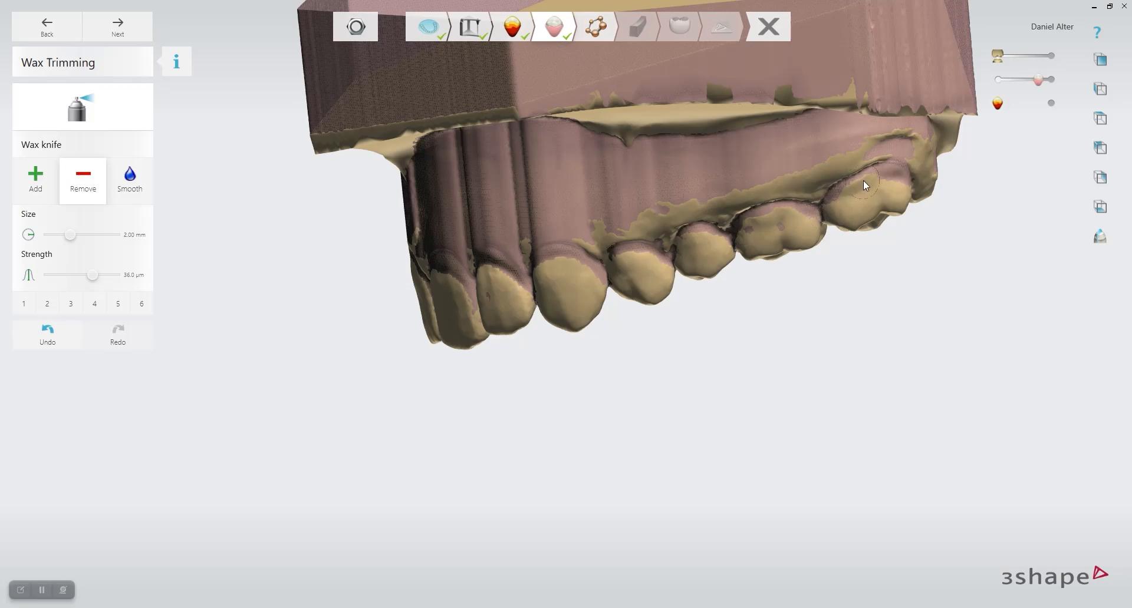
Check the wax on the palatal side of the arch and remove wax from the gap between the central incisors
right_drag(900, 182, 827, 31)
right_drag(738, 329, 566, 316)
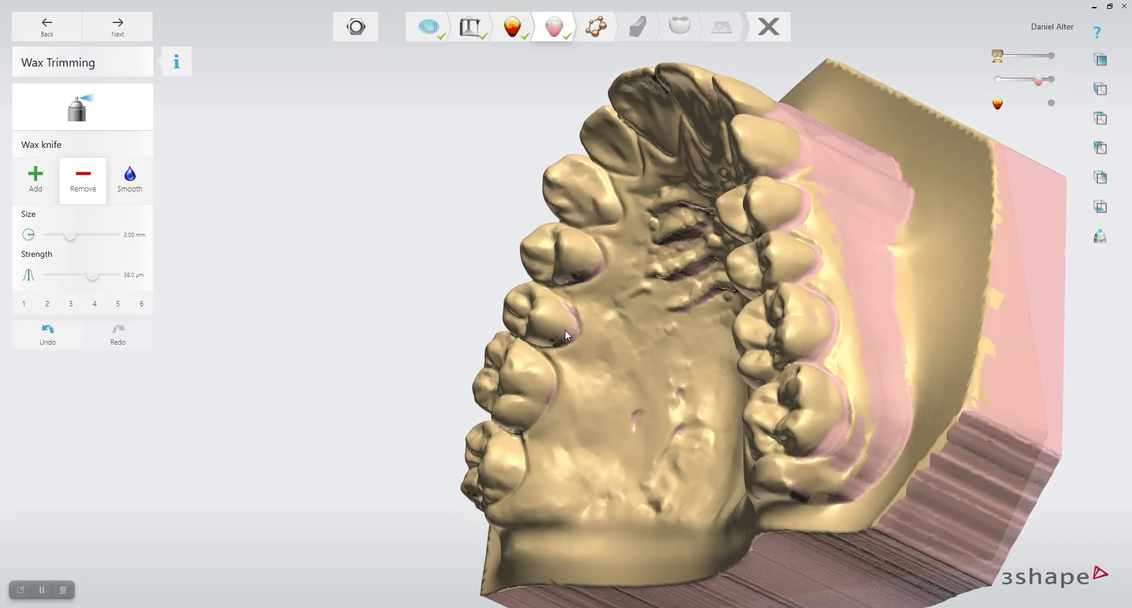
mouse_move(599, 261)
right_down()
mouse_move(709, 264)
mouse_move(762, 335)
mouse_move(806, 464)
right_up()
drag(655, 247, 659, 259)
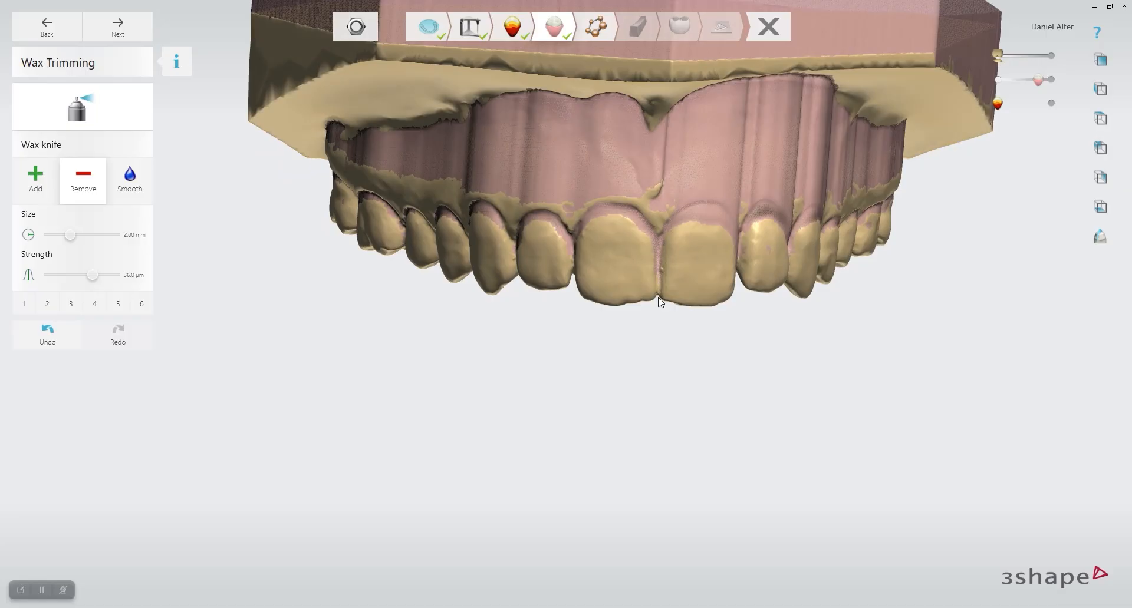
Touch up the wax removal on the patient's right last molar and the left first molar
right_drag(584, 318, 807, 307)
right_drag(544, 306, 616, 303)
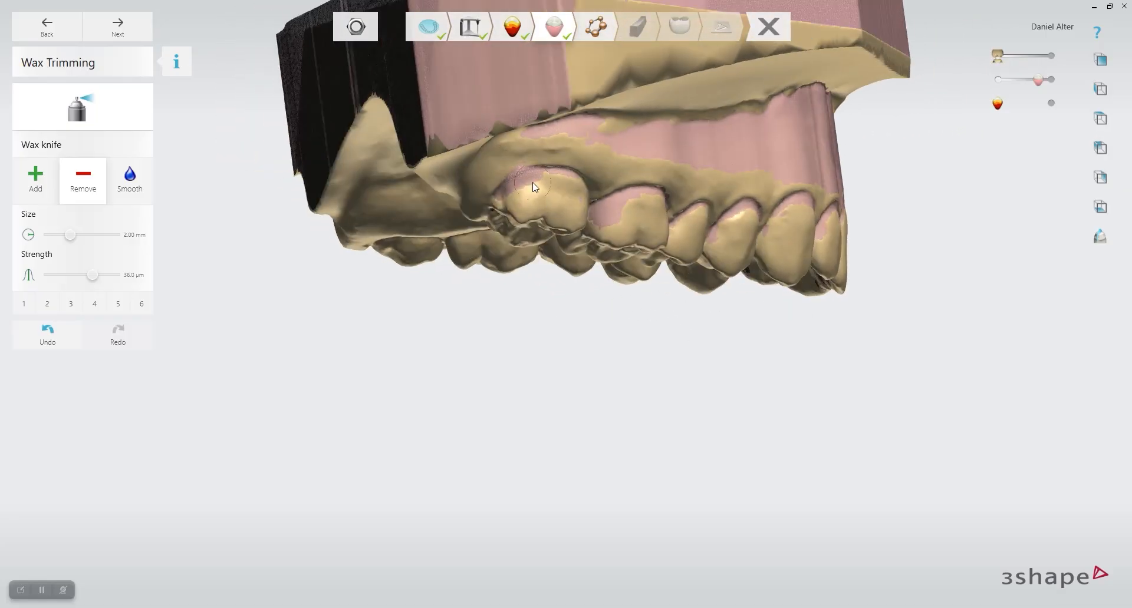
drag(510, 191, 507, 188)
right_drag(551, 205, 293, 252)
right_drag(639, 234, 440, 235)
drag(814, 234, 793, 228)
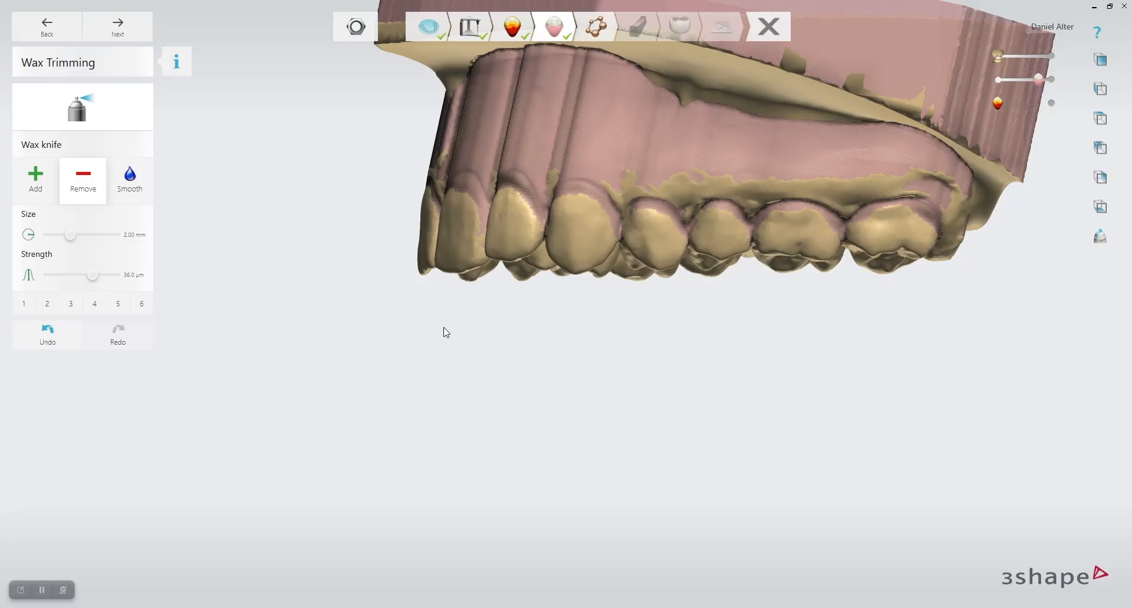
Add wax in the gap between the patient's right canine and premolar, and trim the excess around the neighbouring teeth
click(33, 192)
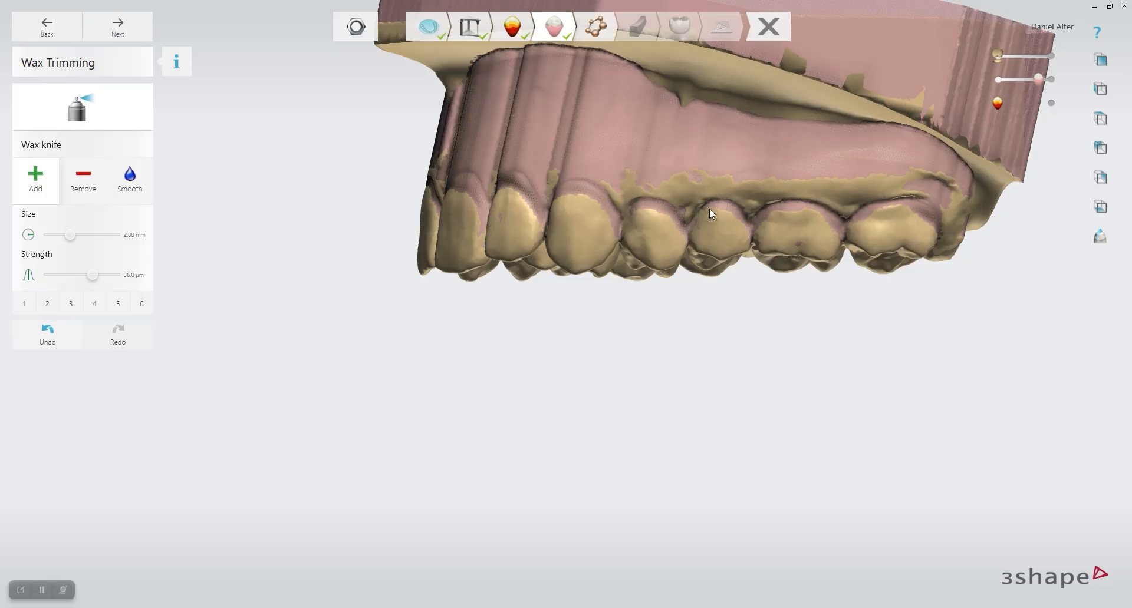
right_drag(692, 233, 611, 226)
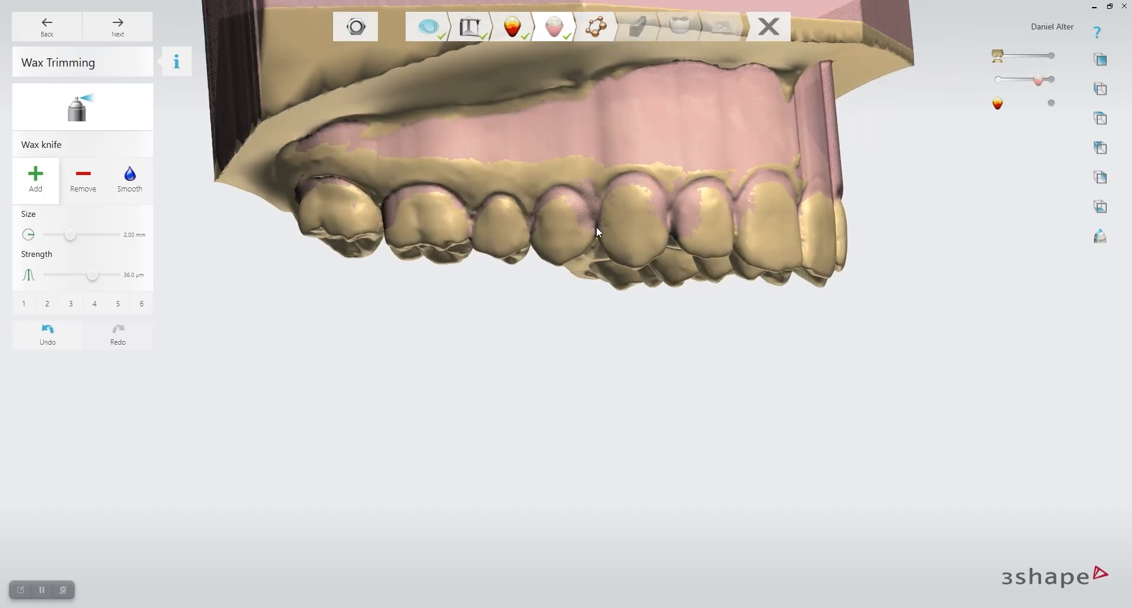
click(80, 182)
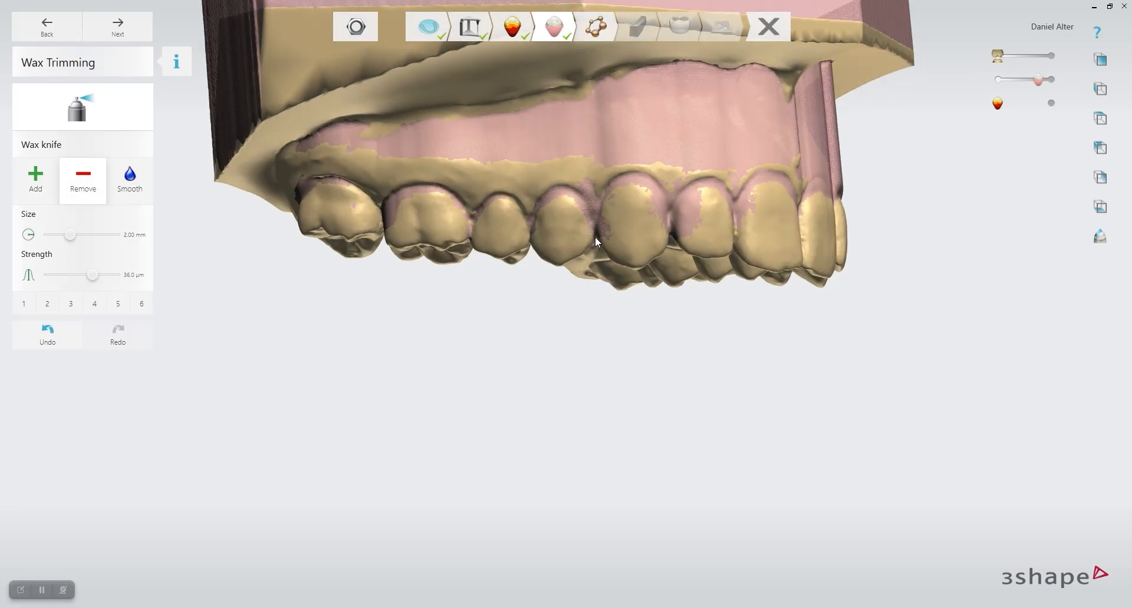
right_drag(750, 296, 691, 209)
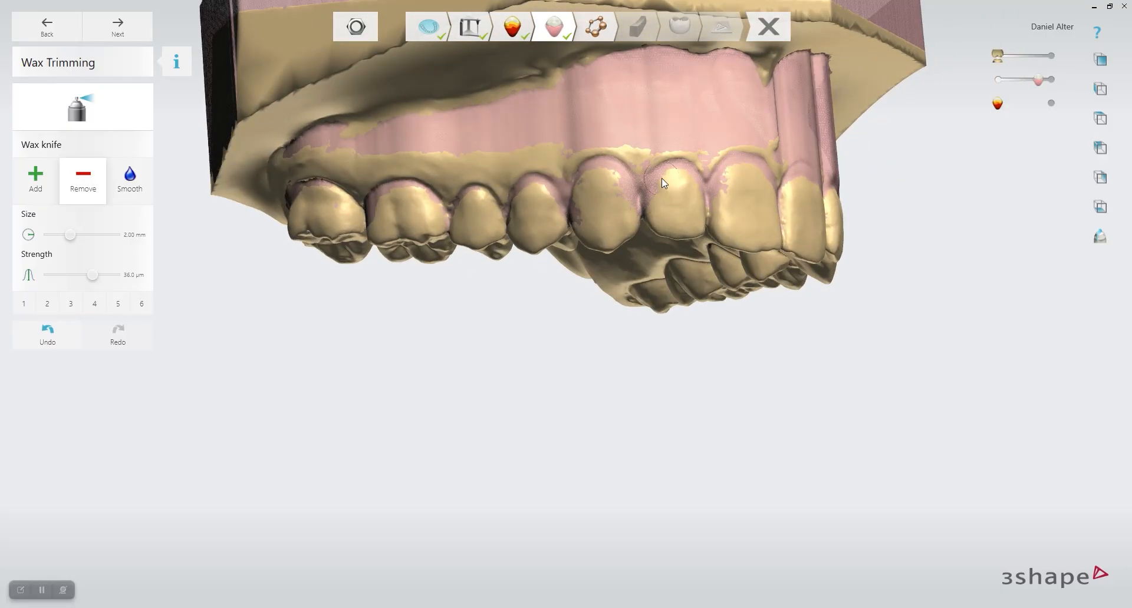
right_drag(652, 270, 516, 310)
Finish wax trimming and proceed to the splint outline with the patient's right molars in view
click(120, 32)
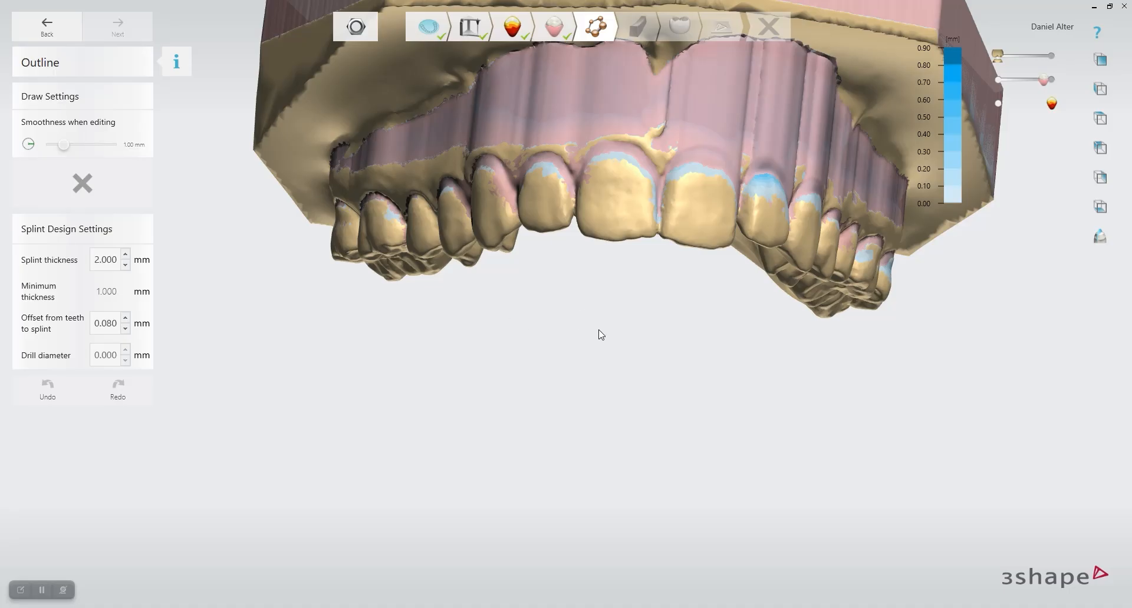
right_drag(531, 318, 677, 344)
click(379, 258)
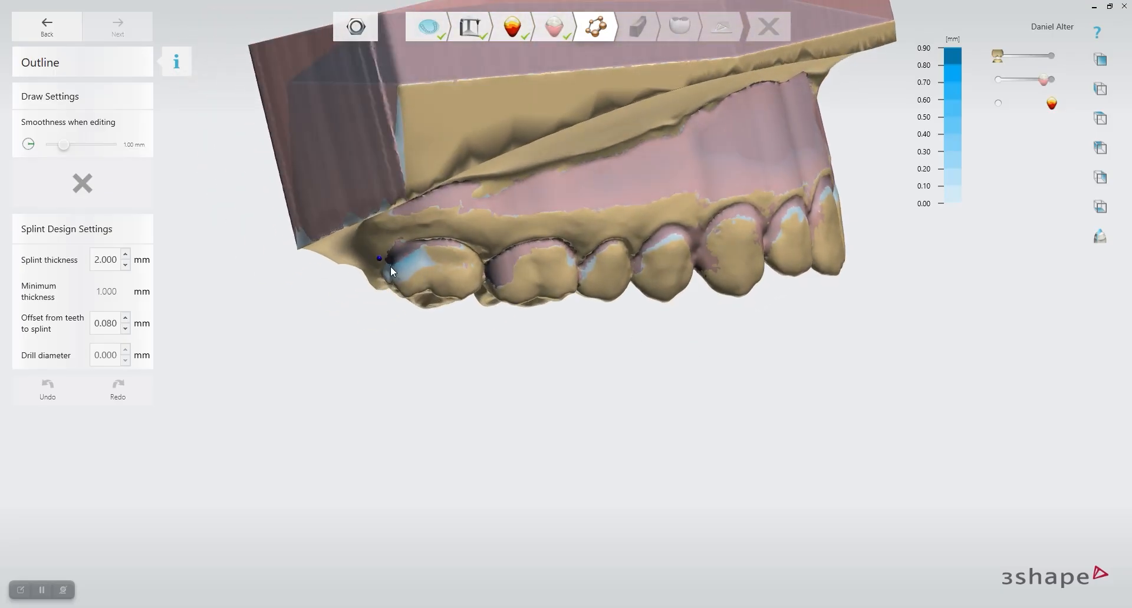
click(391, 269)
click(88, 186)
Draw the splint outline below the gum line on the facial surfaces, from the patient's right last molar to the central incisors
click(389, 272)
click(407, 257)
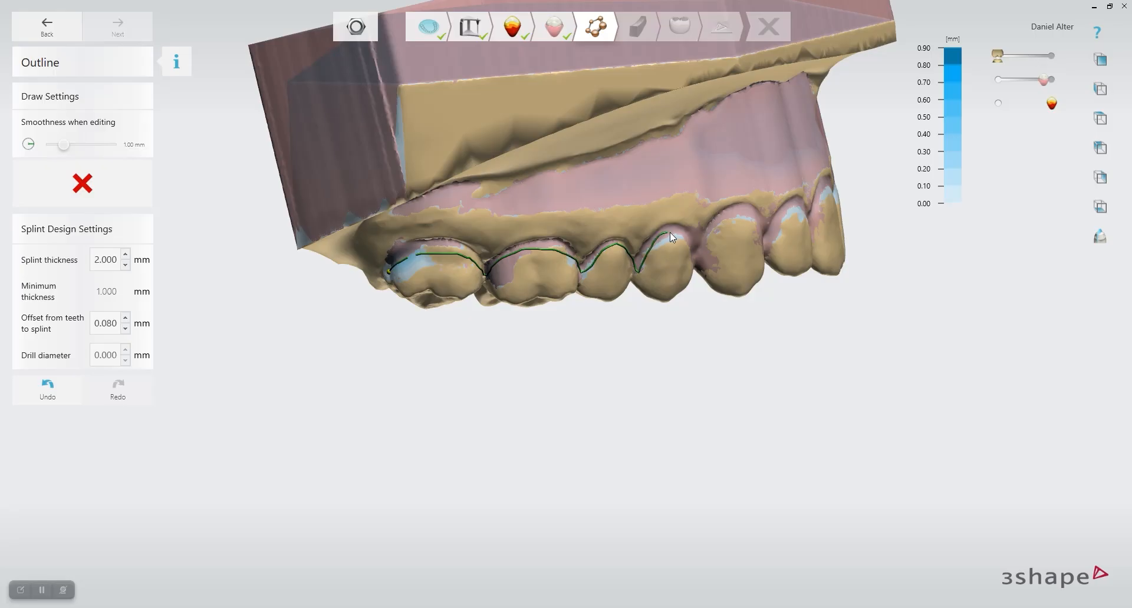
right_drag(692, 305, 584, 318)
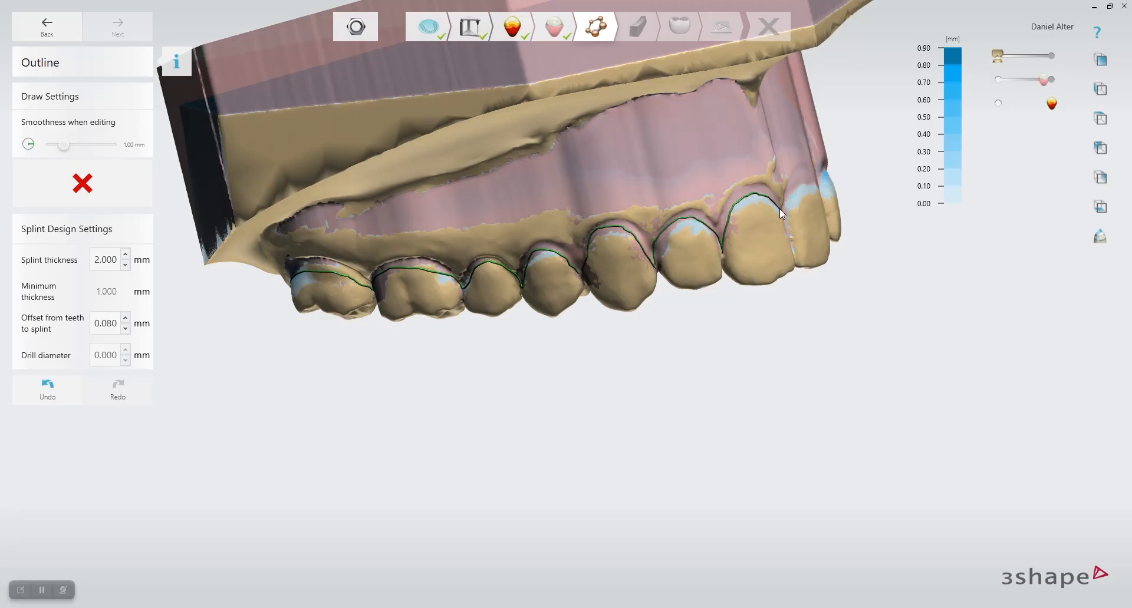
right_drag(771, 260, 619, 278)
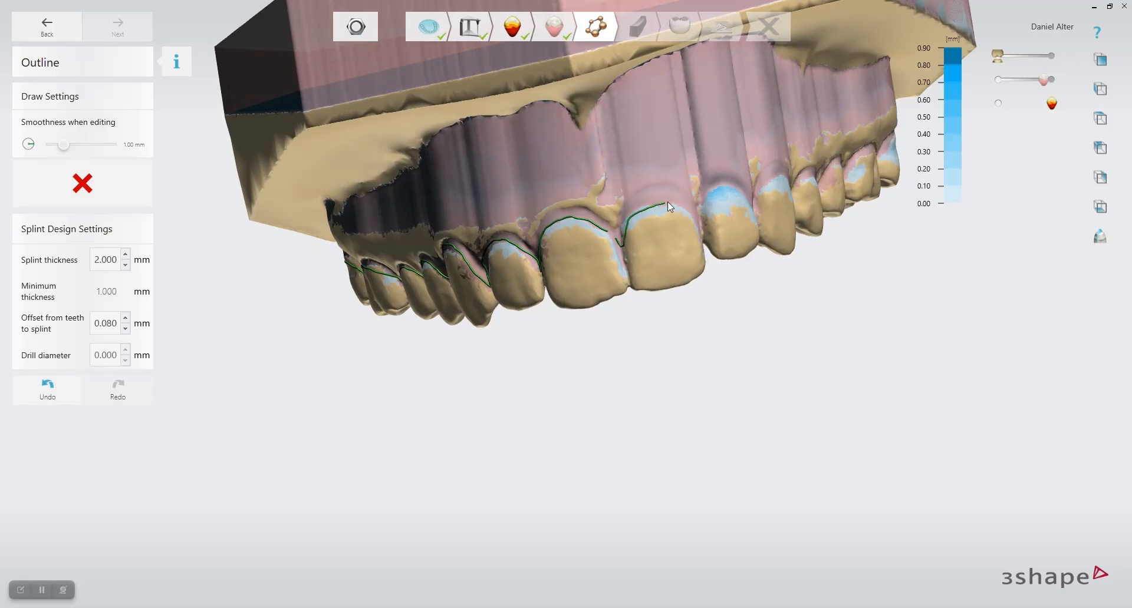
Continue the splint outline along the facial gum line from the left central incisor to the patient's left last molar
drag(703, 245, 714, 196)
right_drag(758, 226, 630, 278)
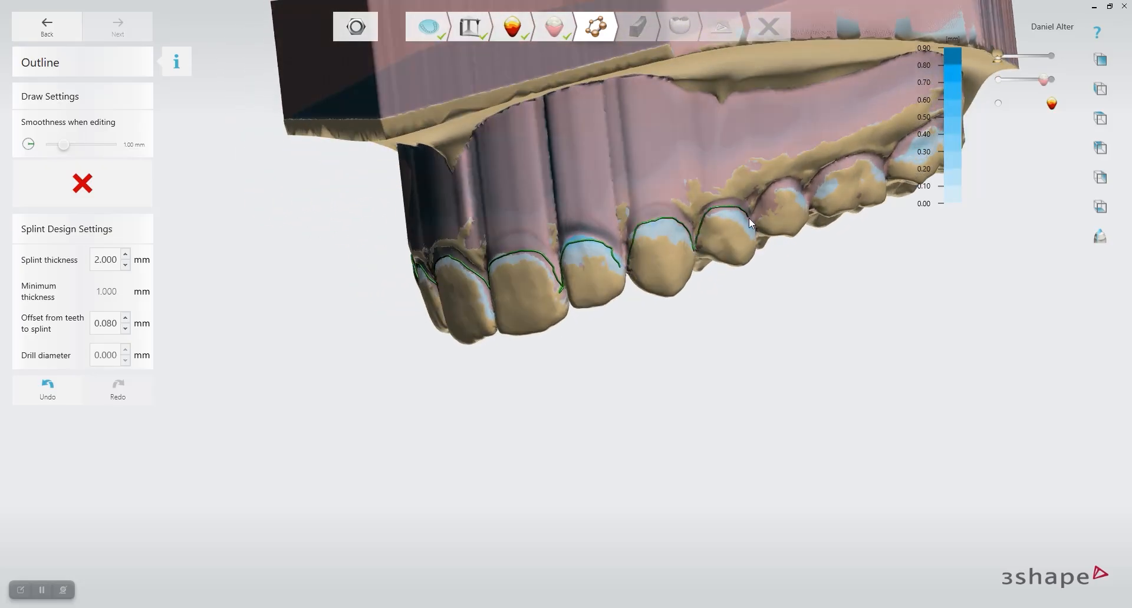
right_drag(802, 186, 760, 217)
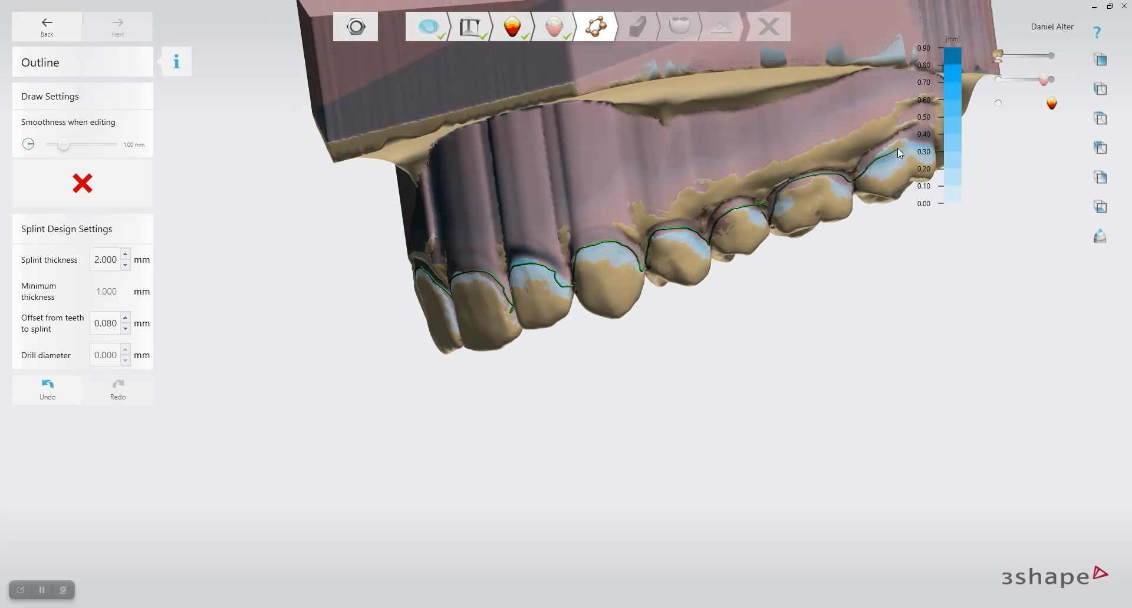
mouse_move(747, 205)
right_down()
mouse_move(752, 237)
mouse_move(746, 202)
right_up()
right_drag(762, 273, 578, 270)
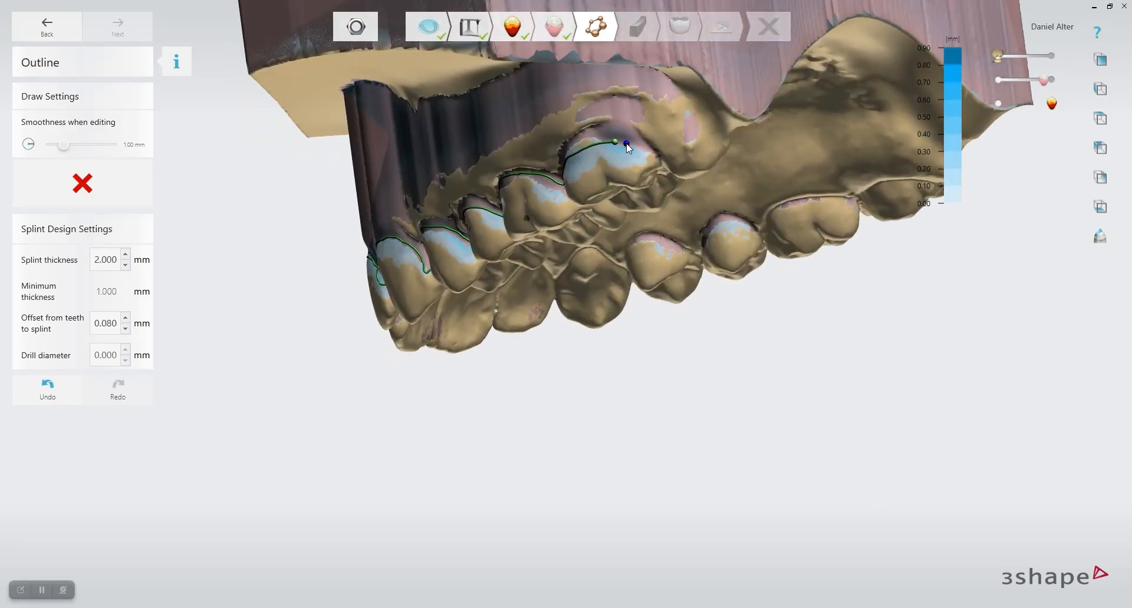
right_drag(674, 192, 585, 67)
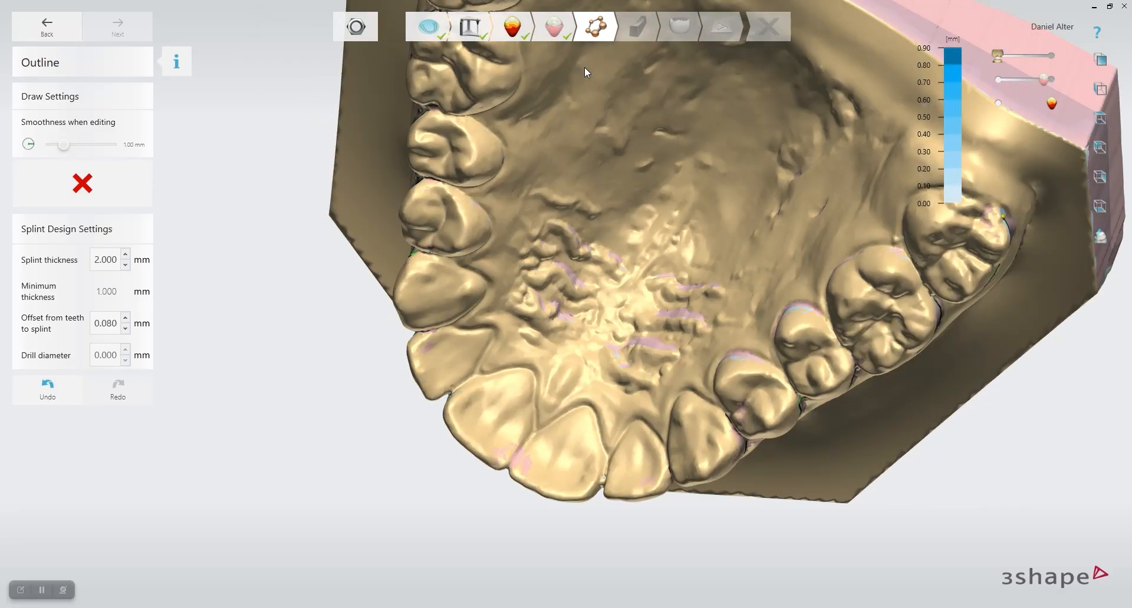
Draw the splint outline around the back of the patient's left last molar and along the palatal surfaces to the incisors
right_drag(594, 207, 542, 416)
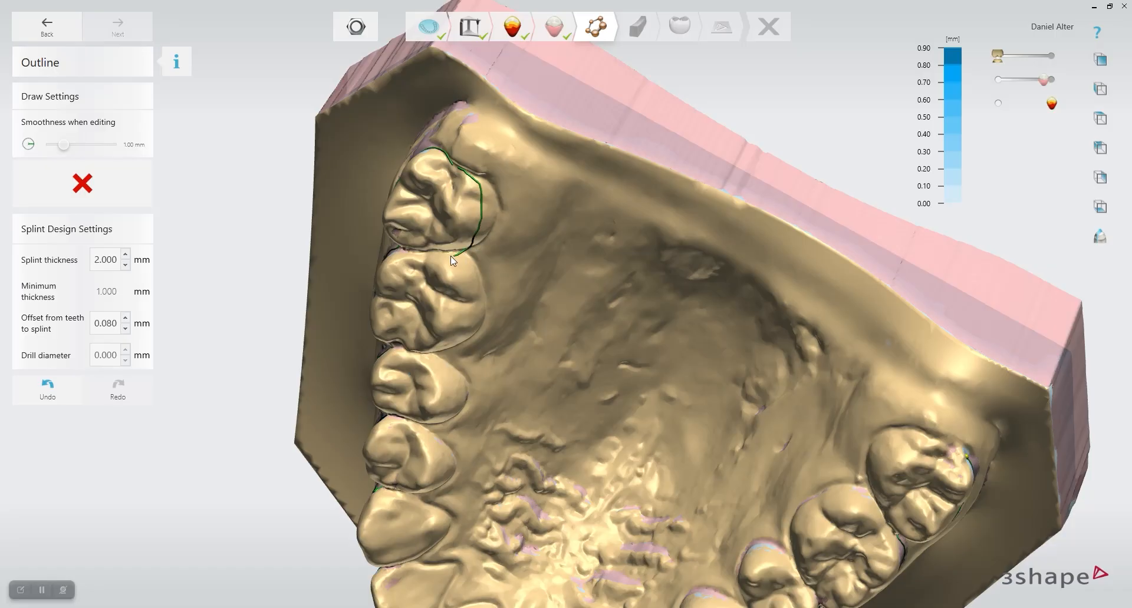
right_drag(439, 354, 356, 296)
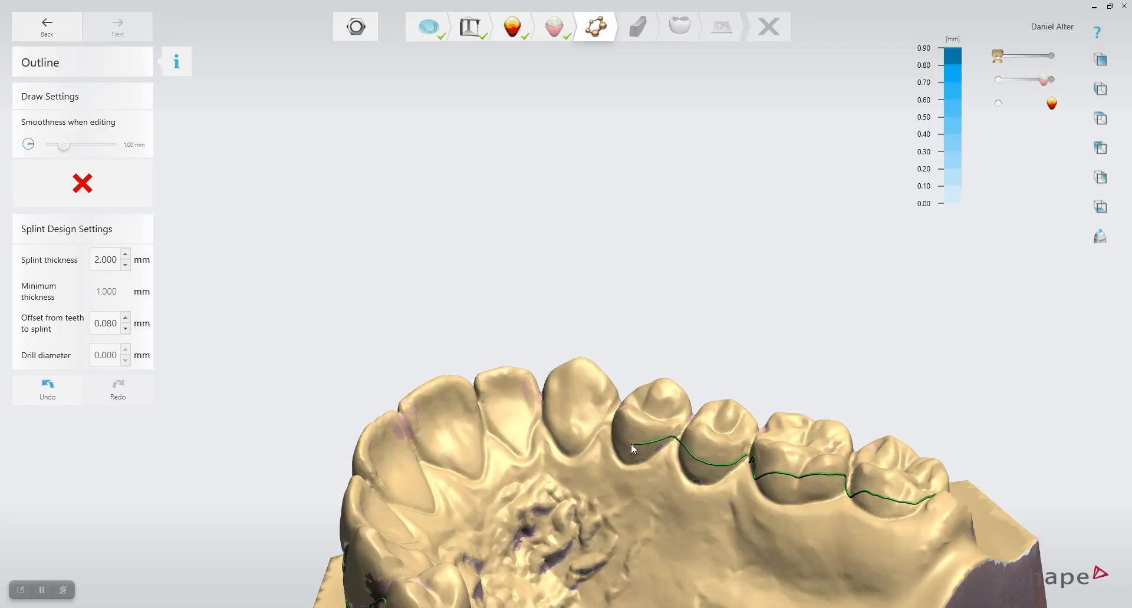
drag(524, 419, 507, 422)
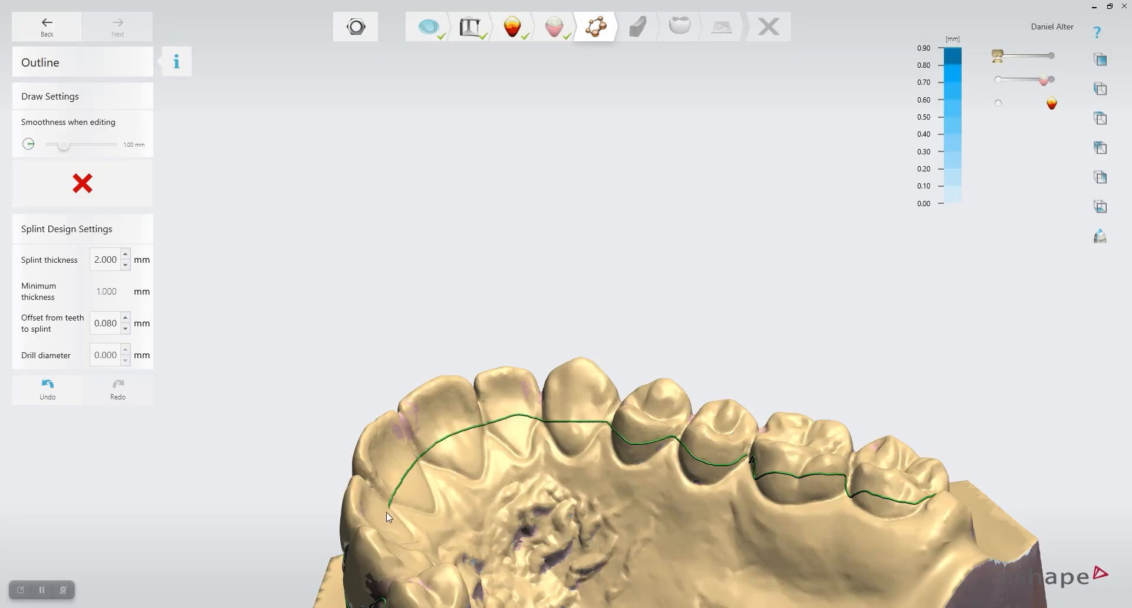
Continue the outline palatally over the patient's right canine, premolars and molars, and close it at its start point on the last molar
right_drag(397, 545, 217, 513)
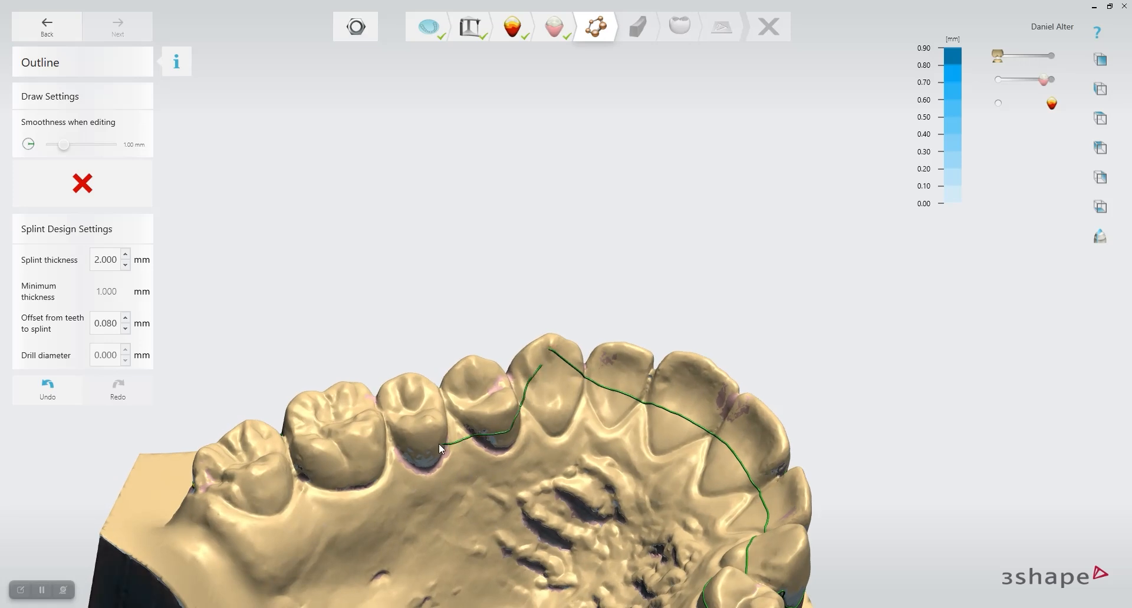
right_drag(248, 498, 267, 513)
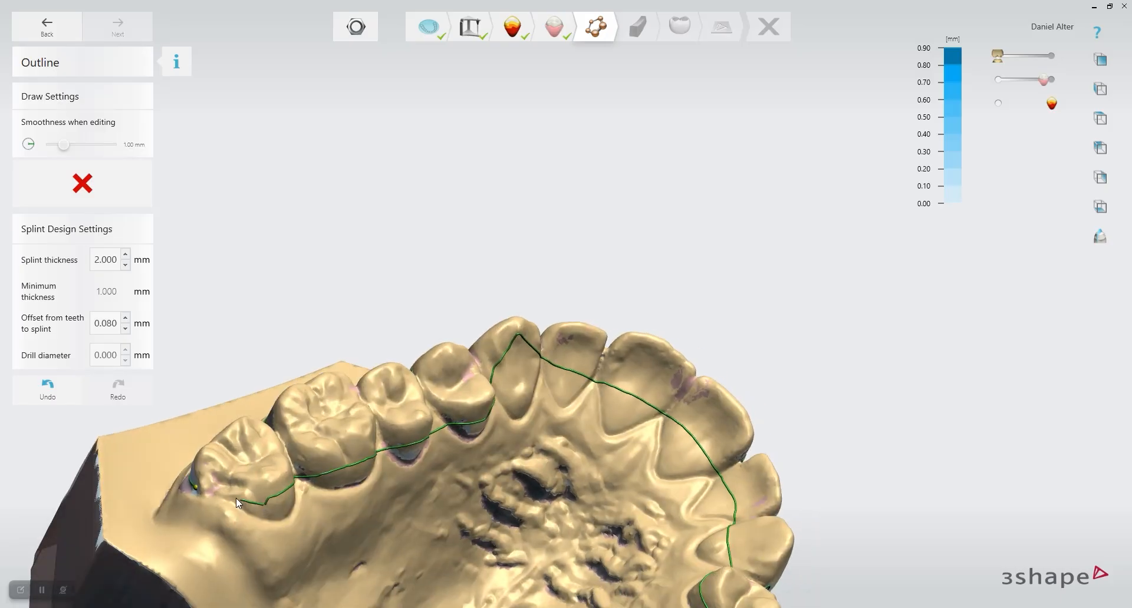
click(196, 487)
Redraw the palatal outline on the patient's right side to follow the curves of the molars, premolars and canine
mouse_move(268, 498)
right_down()
mouse_move(271, 452)
mouse_move(380, 493)
mouse_move(270, 517)
right_up()
right_drag(517, 428, 455, 343)
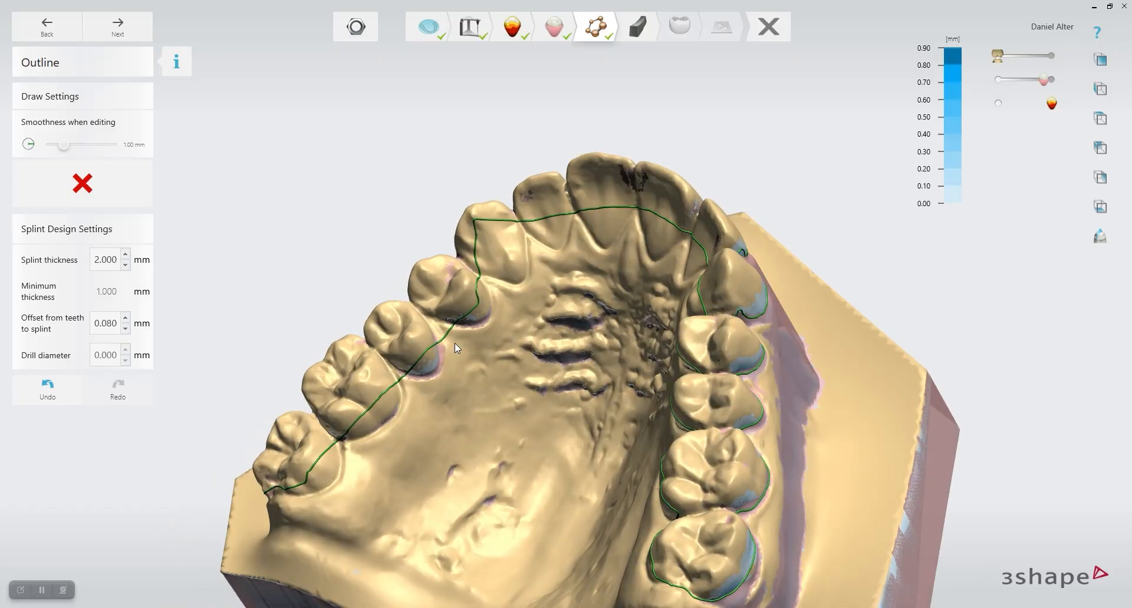
drag(278, 486, 291, 494)
drag(337, 441, 335, 427)
drag(395, 373, 399, 378)
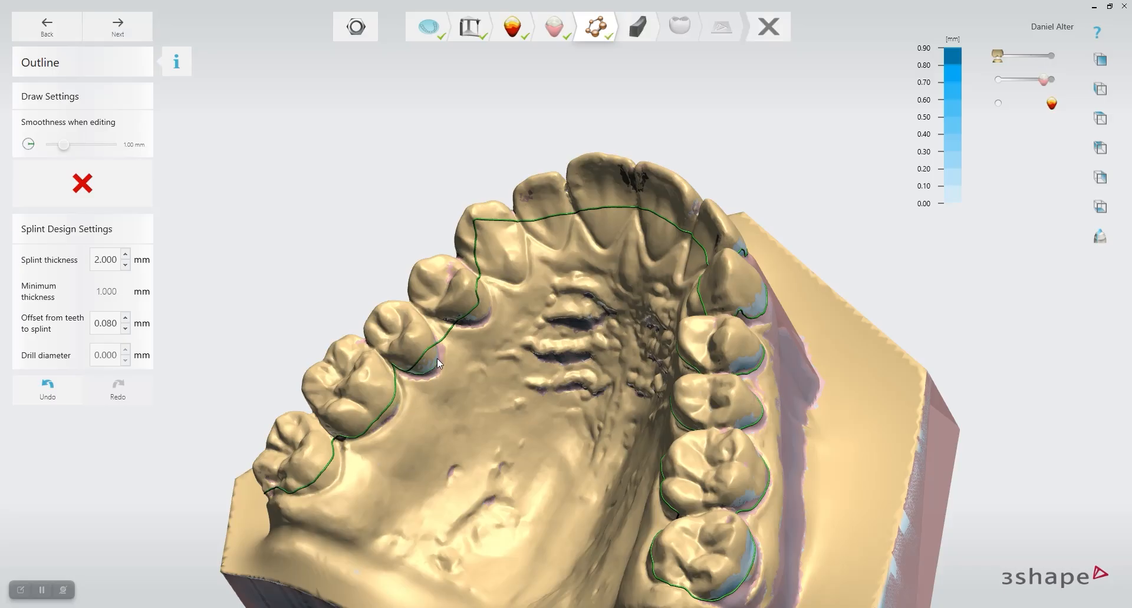
mouse_move(436, 333)
mouse_down()
mouse_move(426, 340)
mouse_move(479, 318)
mouse_up()
right_drag(451, 273, 466, 312)
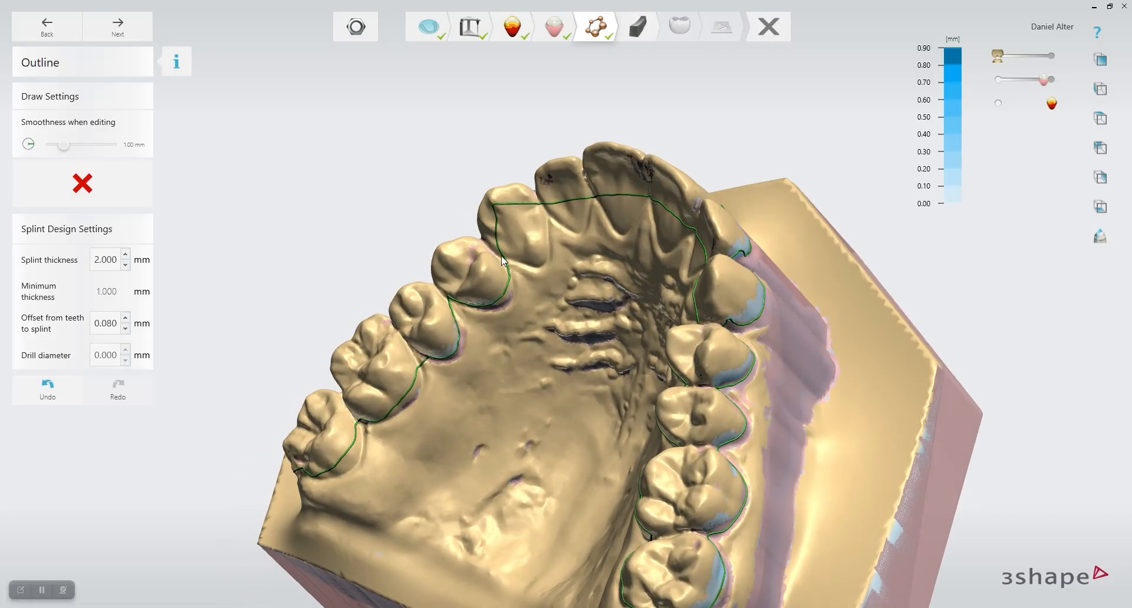
right_drag(545, 238, 448, 385)
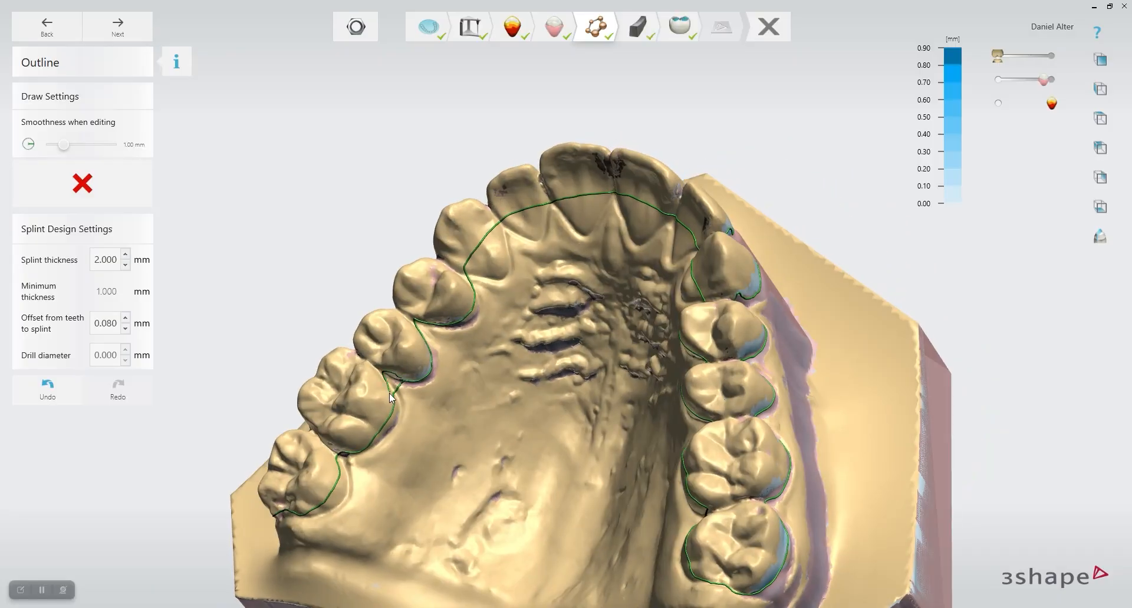
Smooth the palatal outline between the patient's right premolar and first molar and around the back of the last molar
right_drag(419, 447, 412, 404)
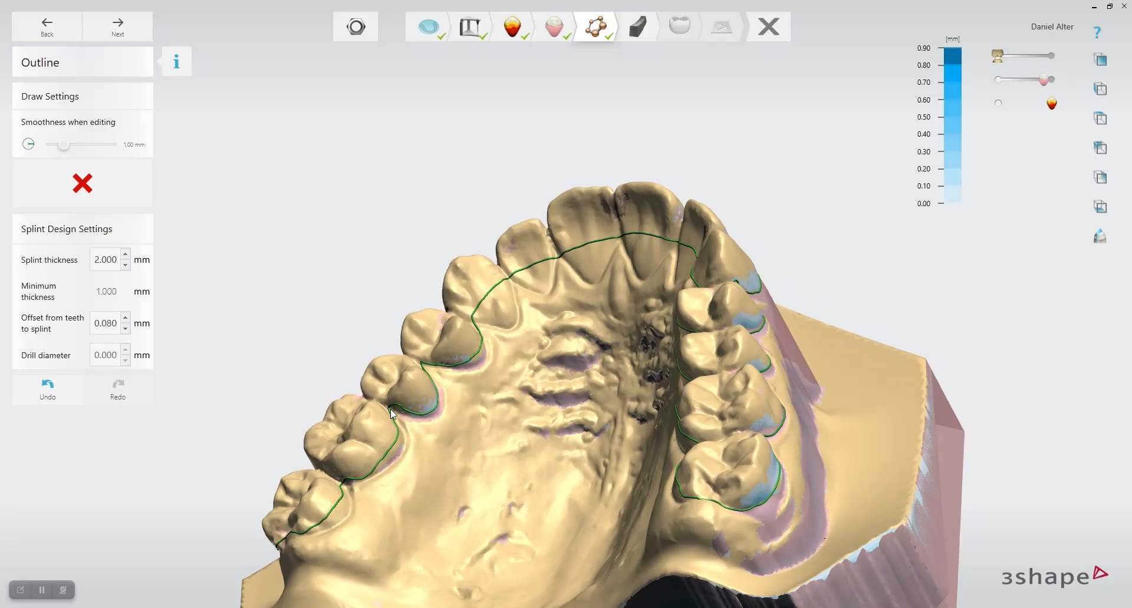
right_drag(438, 457, 402, 446)
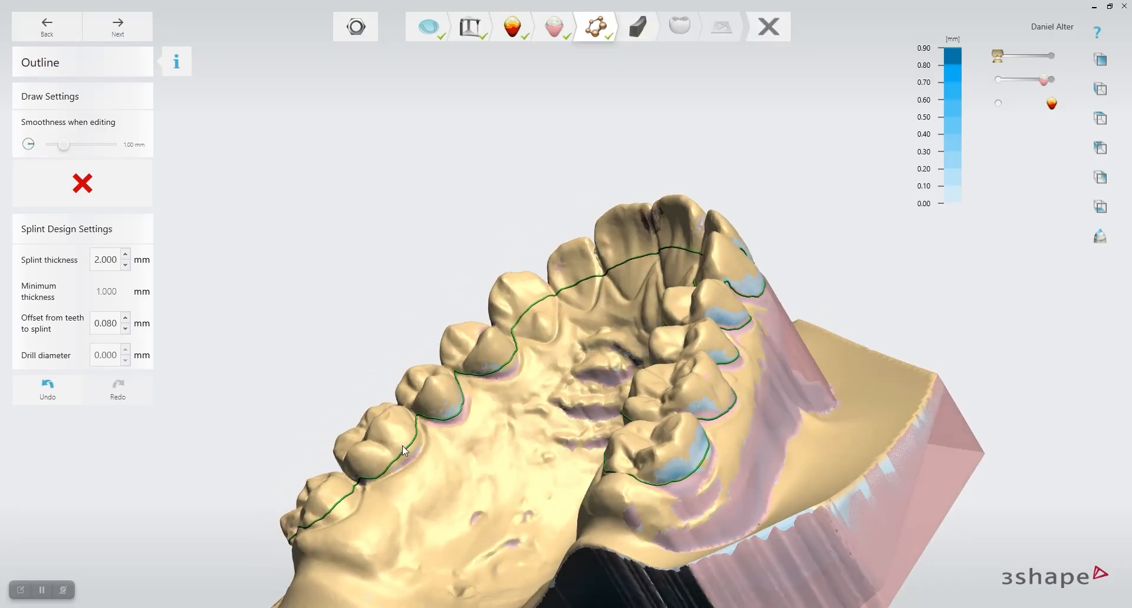
right_drag(316, 550, 421, 507)
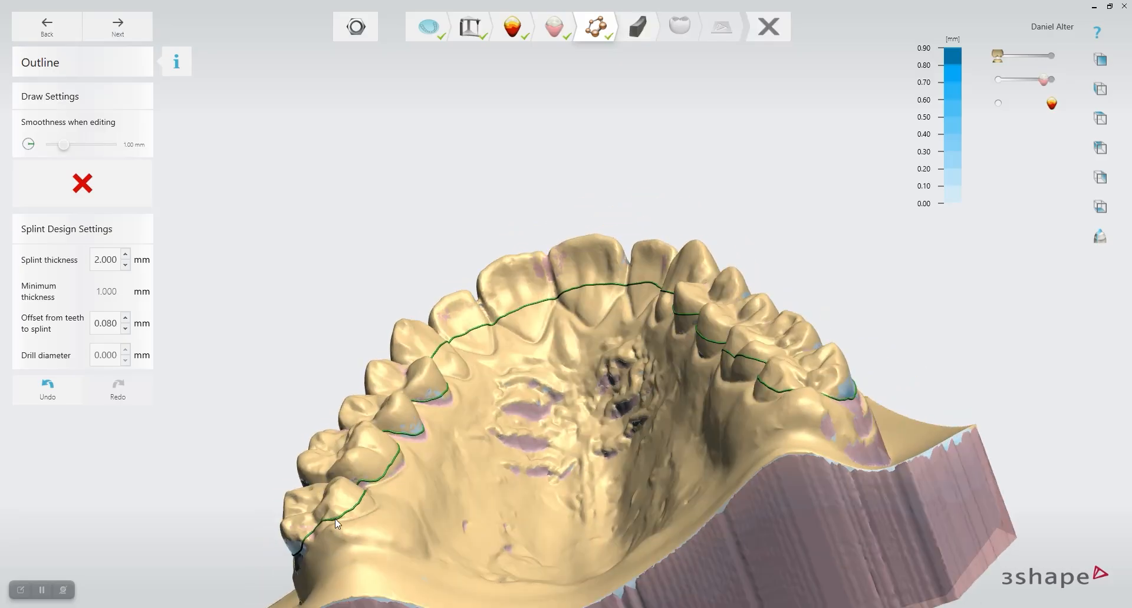
drag(307, 545, 311, 539)
right_drag(444, 437, 398, 458)
right_drag(351, 494, 352, 518)
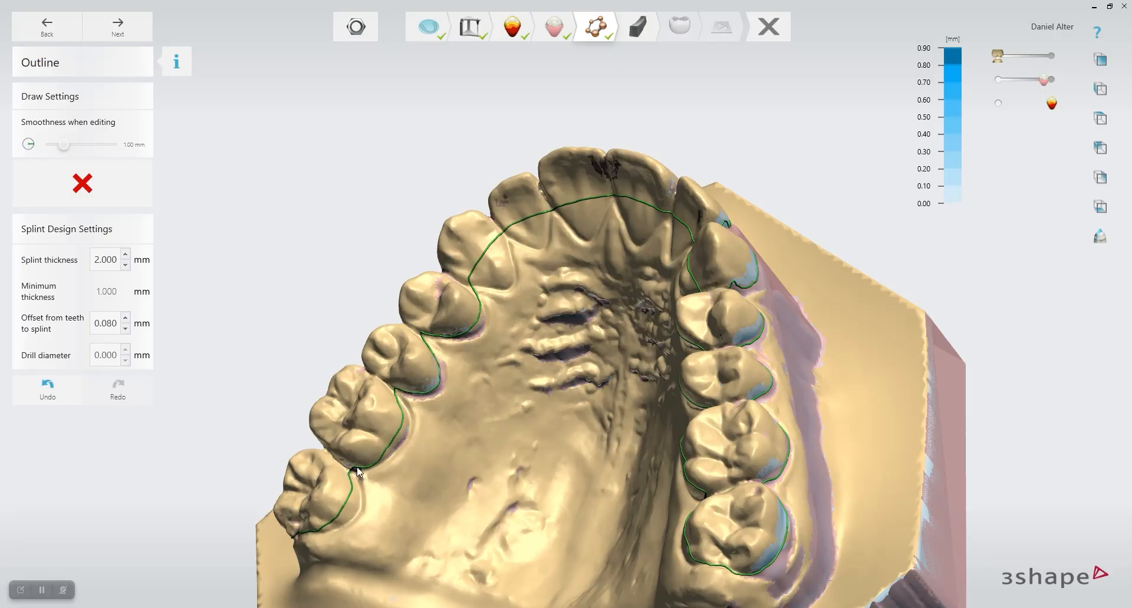
Refine the palatal outline on the patient's left side from the canine to the last molar, removing the kink between premolar and first molar
right_drag(348, 489, 638, 284)
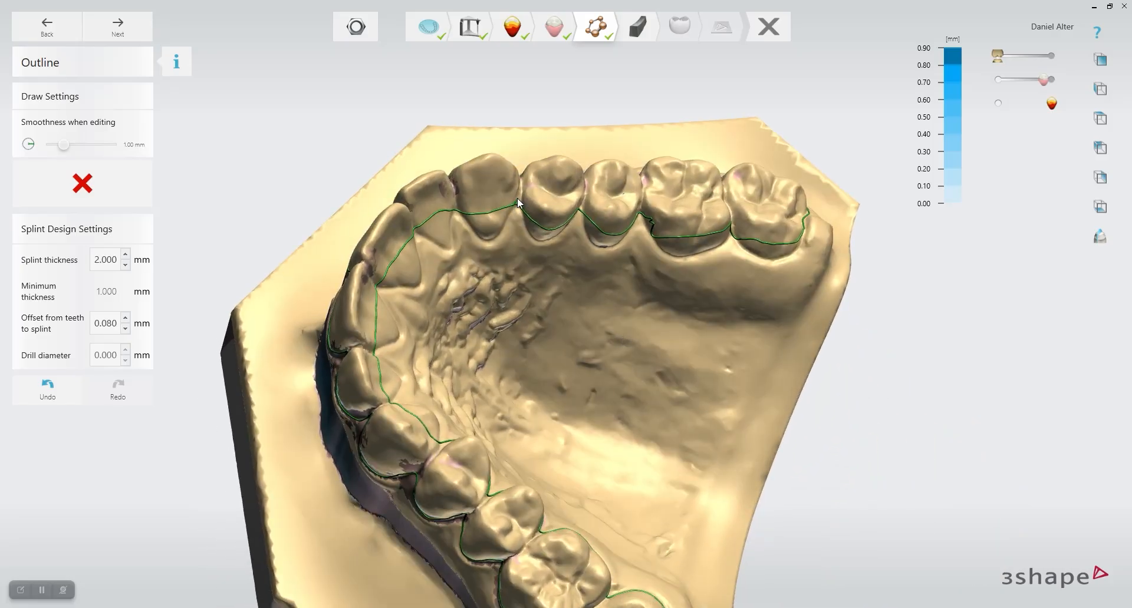
mouse_move(524, 210)
mouse_down()
mouse_move(529, 228)
mouse_move(513, 203)
mouse_move(536, 235)
mouse_up()
right_drag(536, 235, 508, 163)
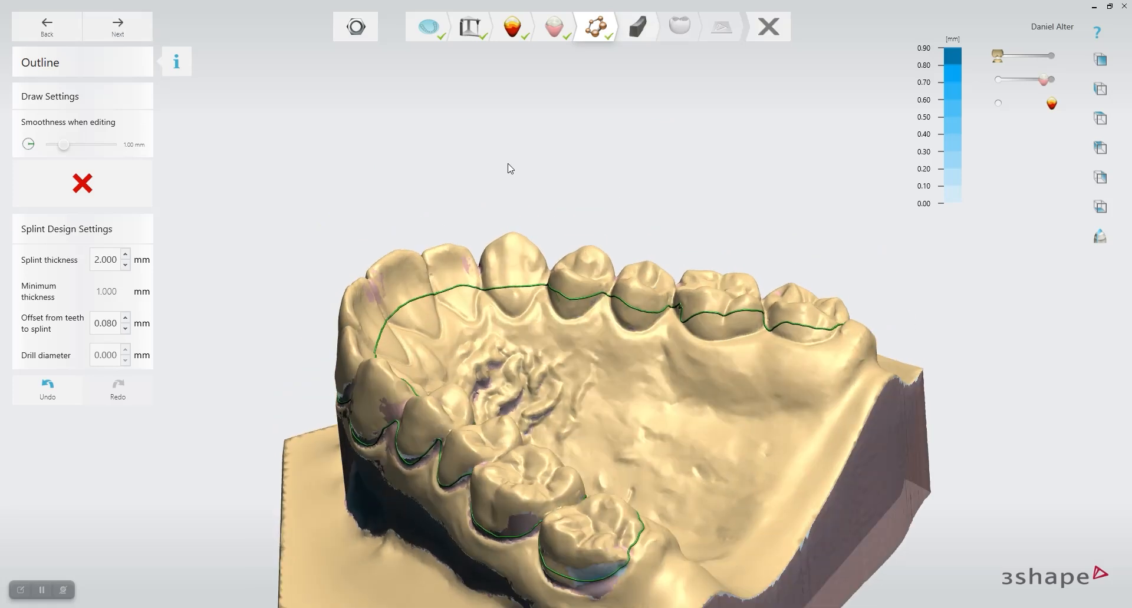
right_drag(641, 298, 596, 337)
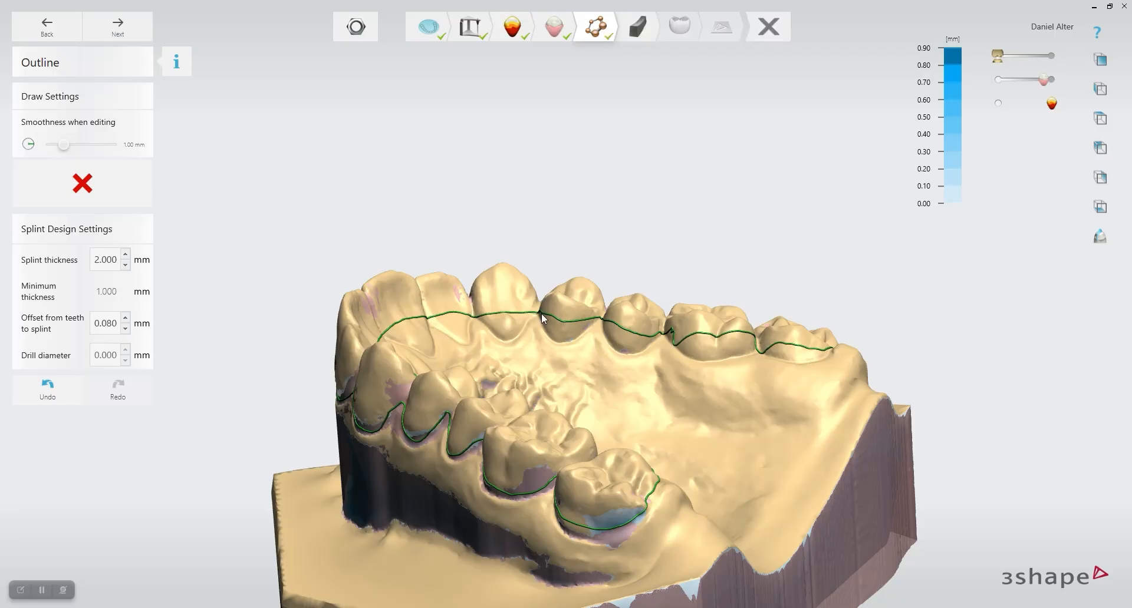
drag(592, 322, 601, 323)
drag(653, 337, 657, 335)
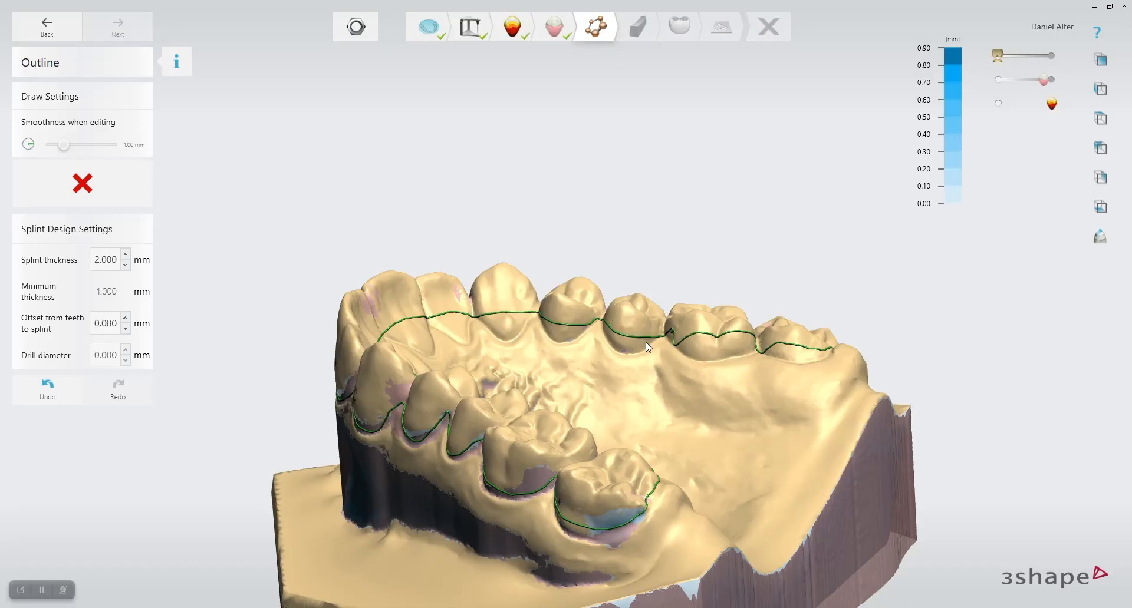
right_drag(667, 341, 706, 365)
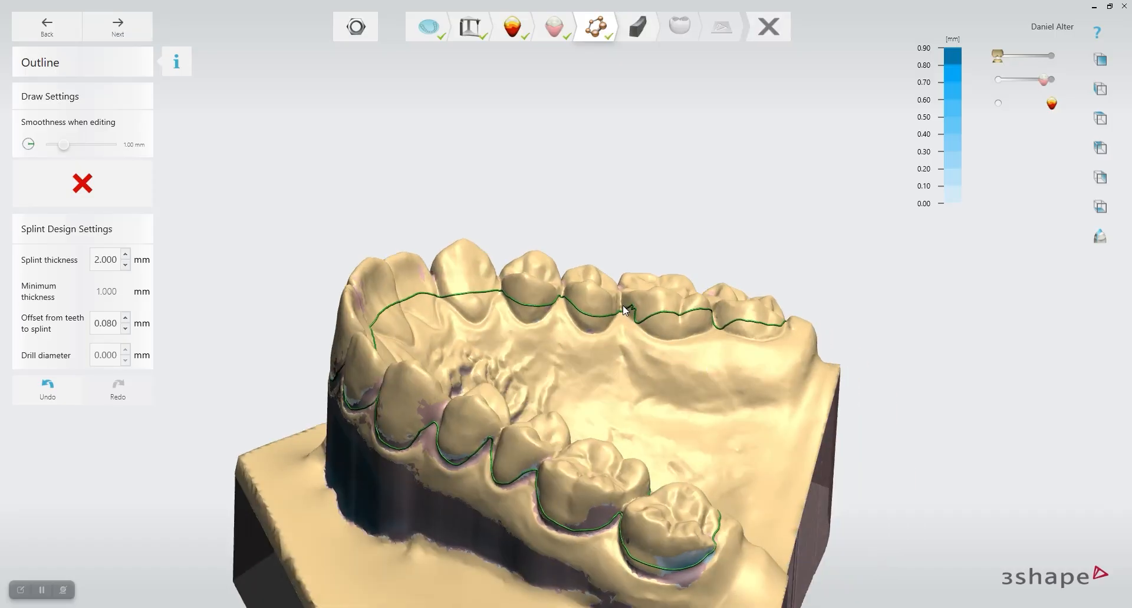
mouse_move(621, 304)
mouse_down()
mouse_move(639, 318)
mouse_move(709, 319)
mouse_up()
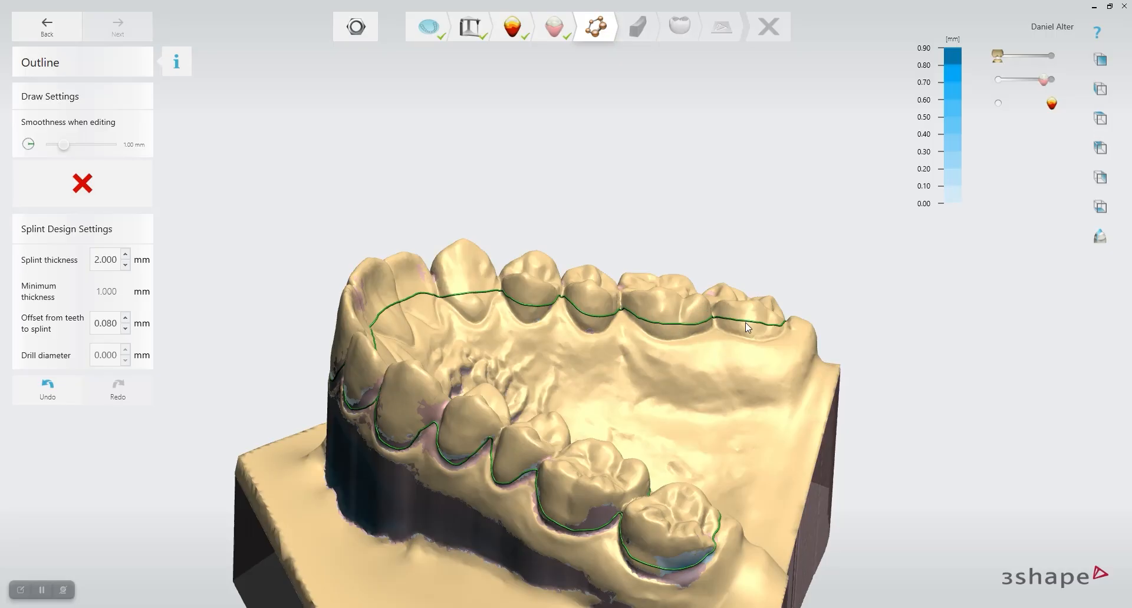
Adjust the facial outline on the patient's left molars and premolars to follow the gum line
right_drag(747, 366, 749, 550)
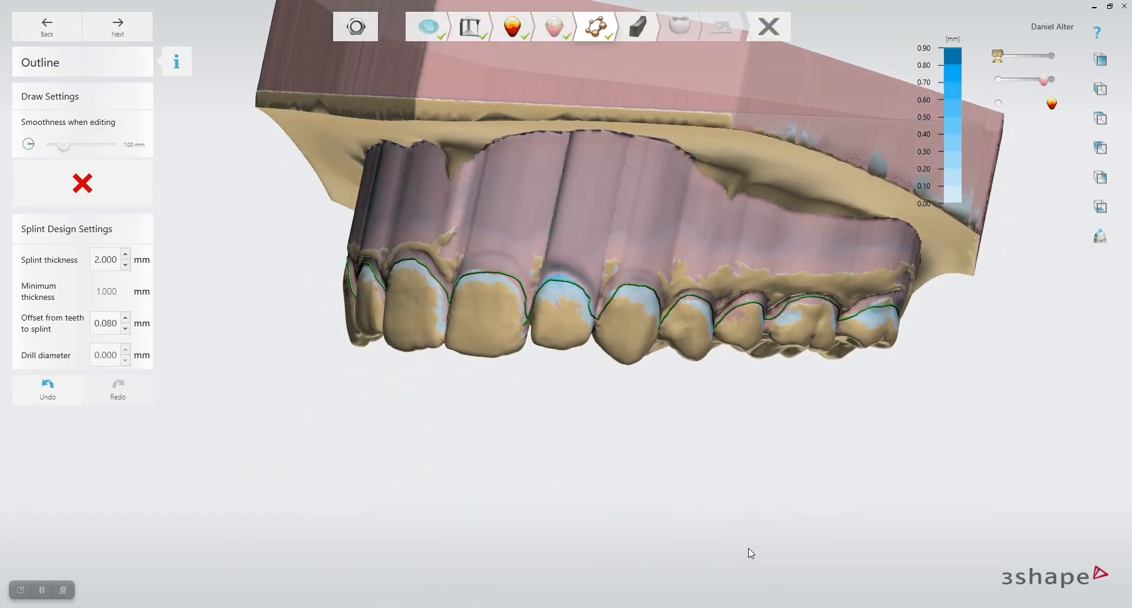
right_drag(852, 498, 768, 386)
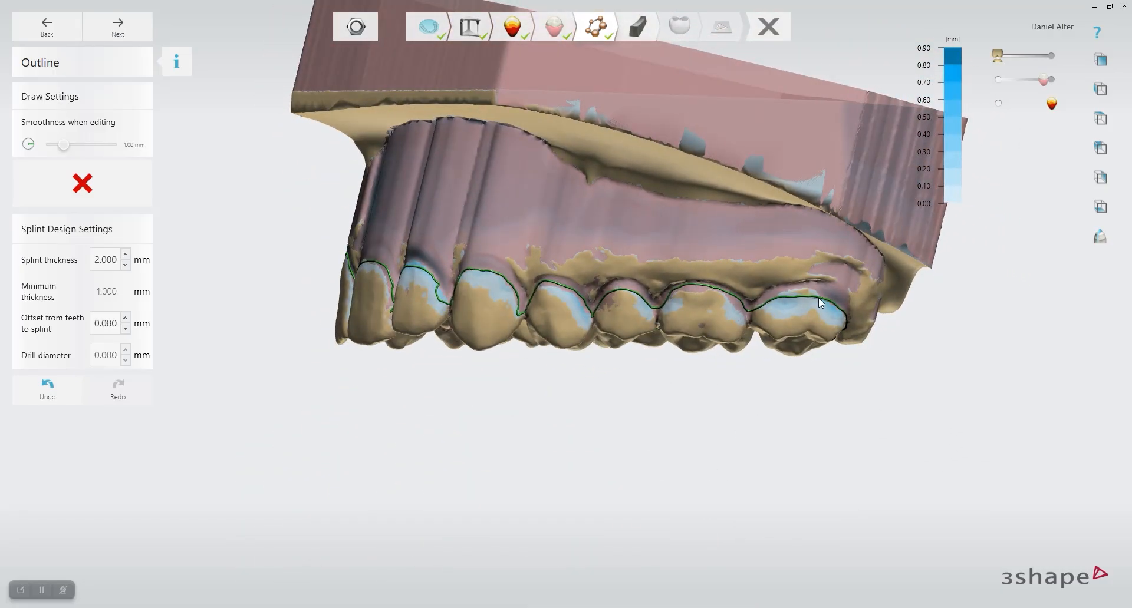
drag(781, 293, 777, 296)
right_drag(707, 352, 731, 347)
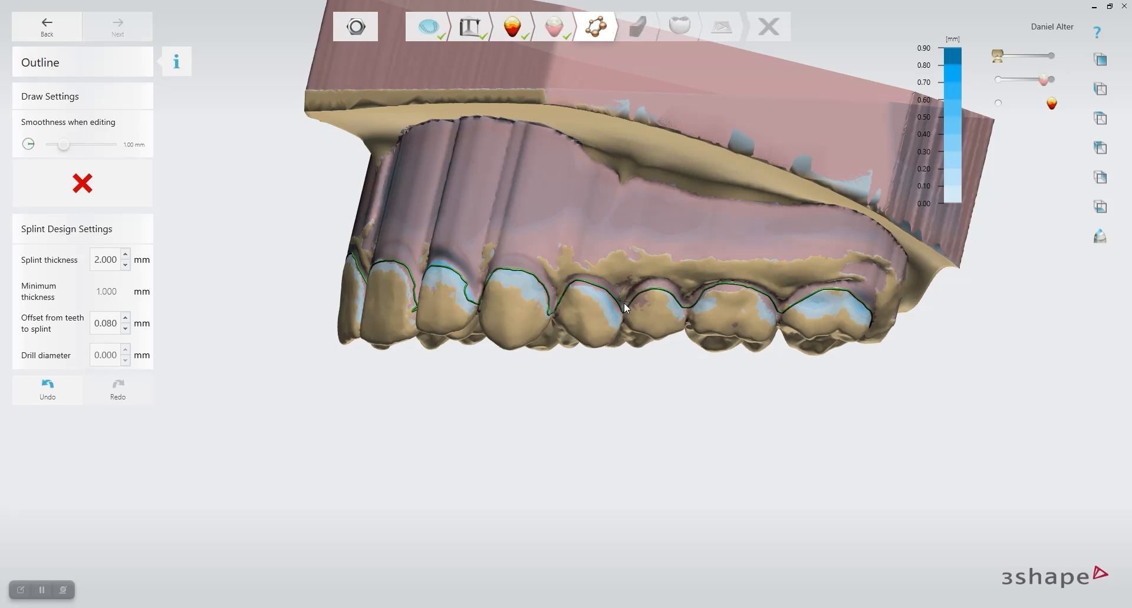
mouse_move(678, 285)
mouse_down()
mouse_move(686, 307)
mouse_move(656, 284)
mouse_up()
Reshape the facial outline on the patient's left canine and lateral incisor, smoothing the dip between the two teeth
mouse_move(599, 306)
right_down()
mouse_move(592, 325)
mouse_move(636, 324)
mouse_move(614, 292)
right_up()
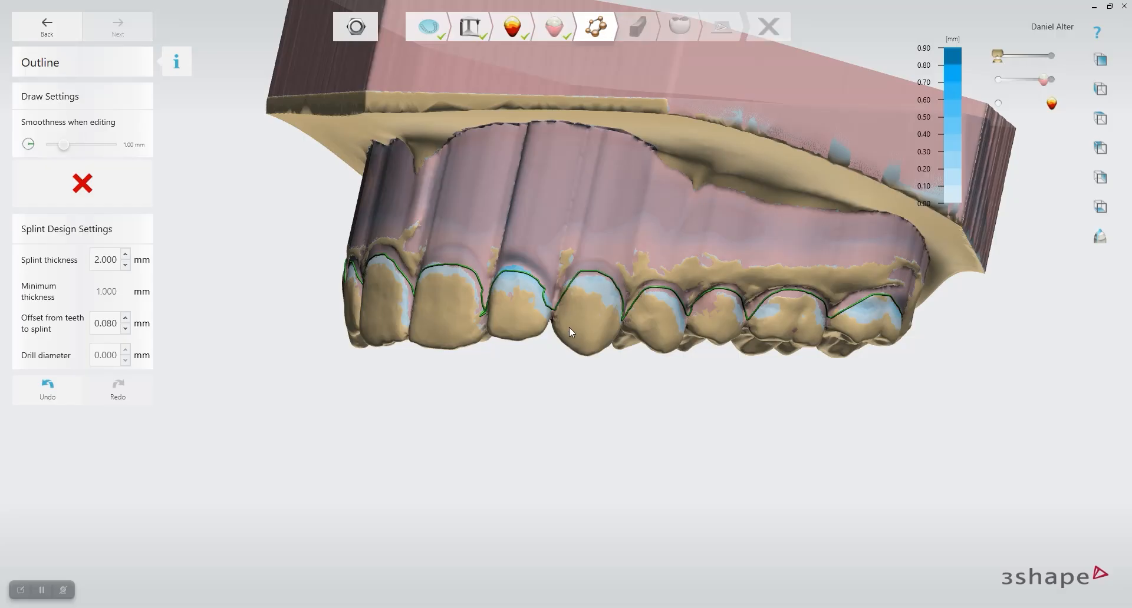
right_drag(569, 325, 594, 332)
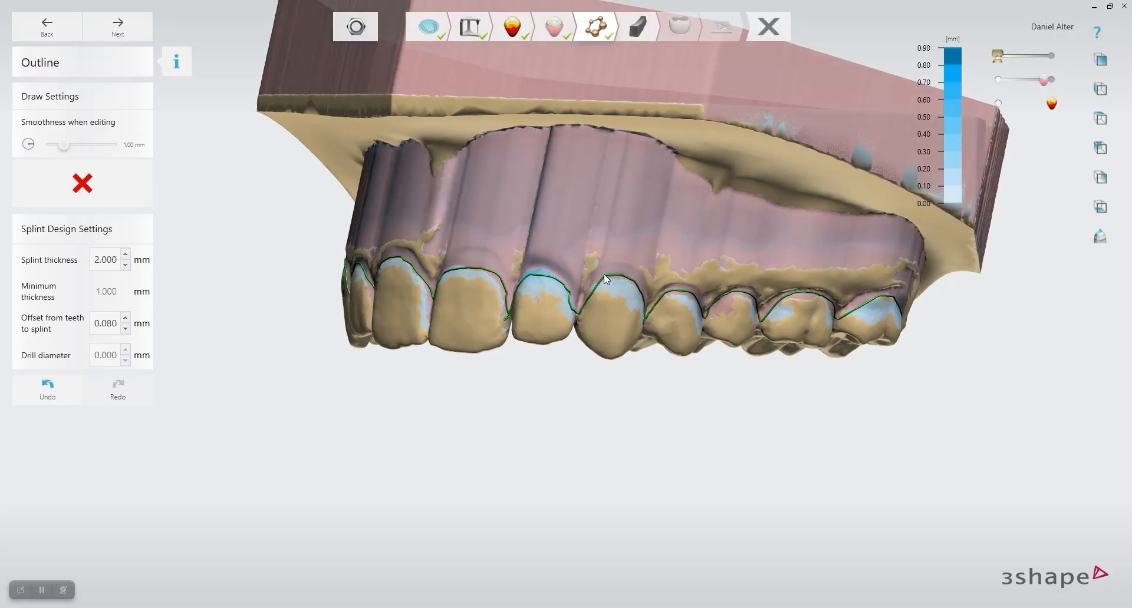
drag(582, 304, 573, 303)
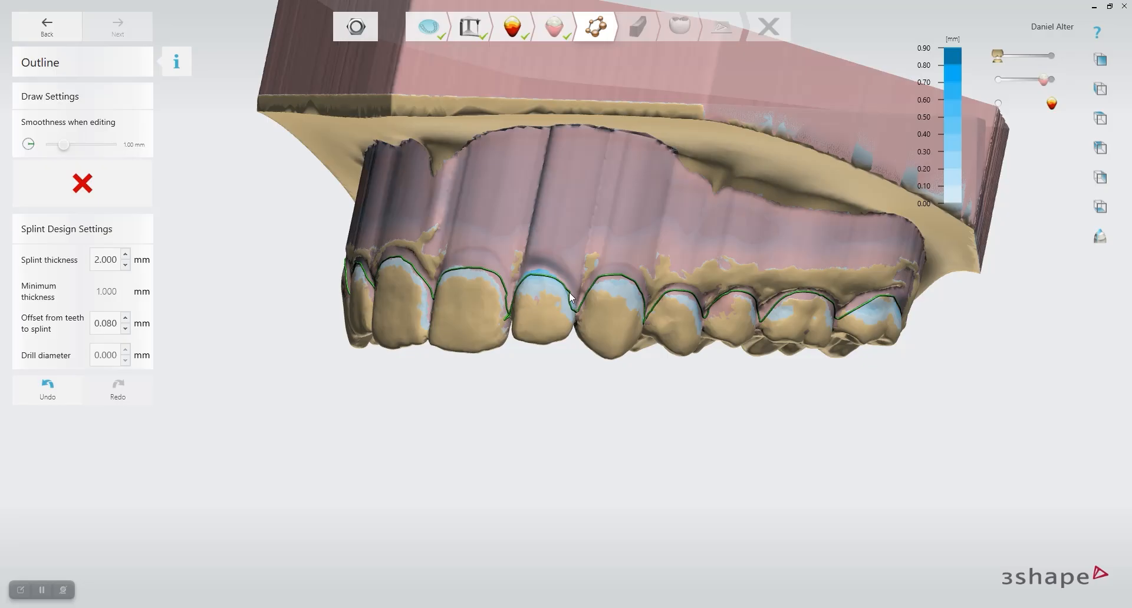
right_drag(578, 310, 626, 303)
drag(622, 278, 640, 278)
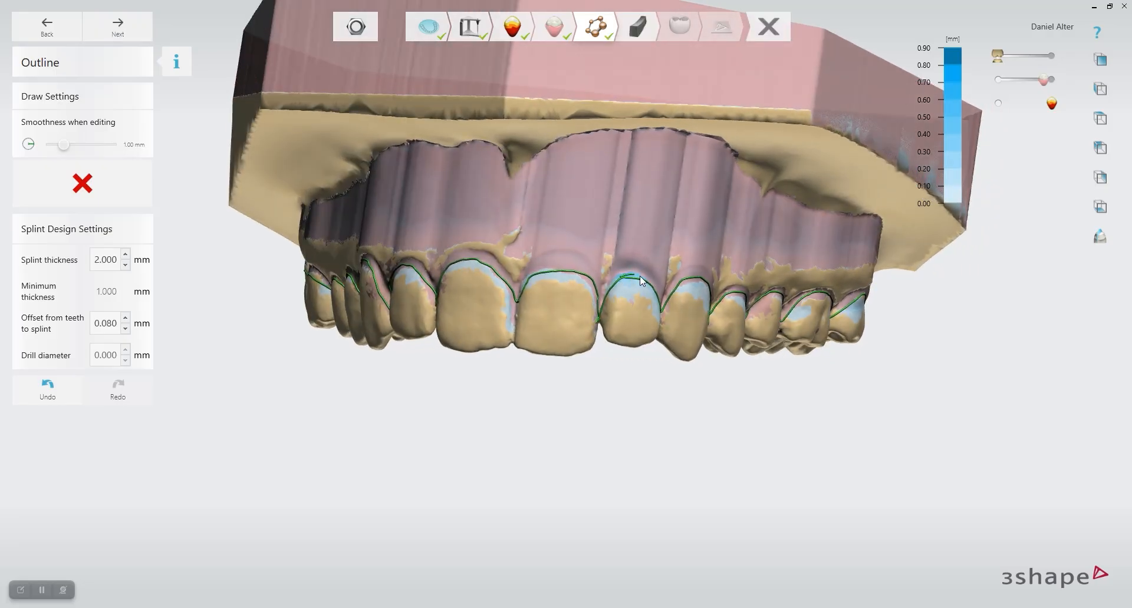
Redraw the facial outline over the patient's left central incisor slightly below the gum line
right_drag(649, 282, 613, 283)
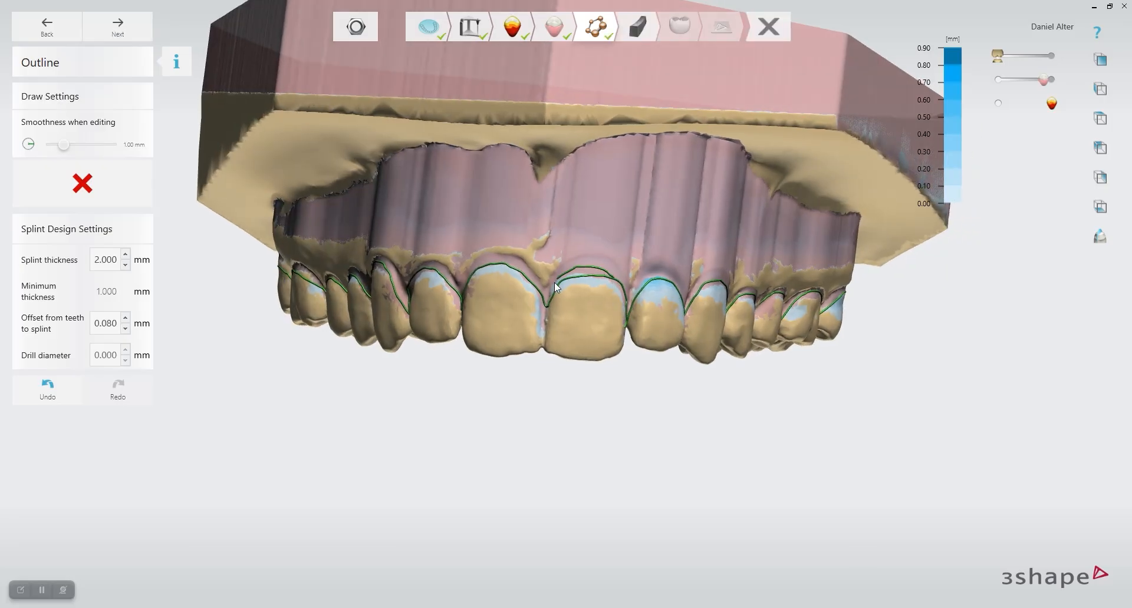
drag(550, 298, 548, 303)
drag(604, 274, 603, 273)
Refine the facial outline on the patient's right central incisor and smooth the gaps towards both neighbouring incisors
right_drag(579, 335, 645, 342)
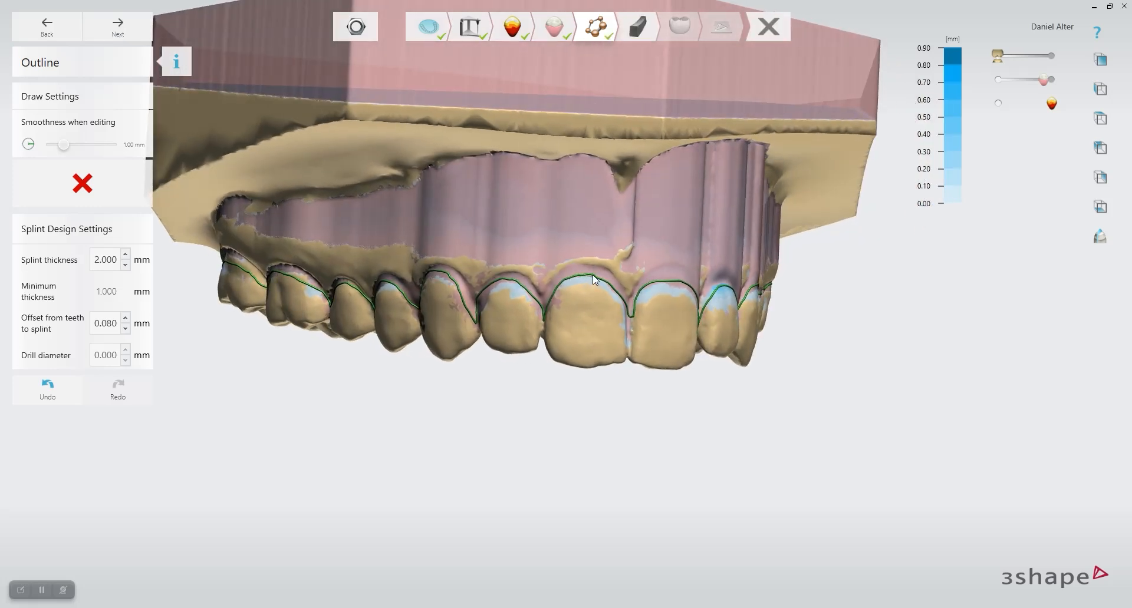
drag(596, 275, 609, 293)
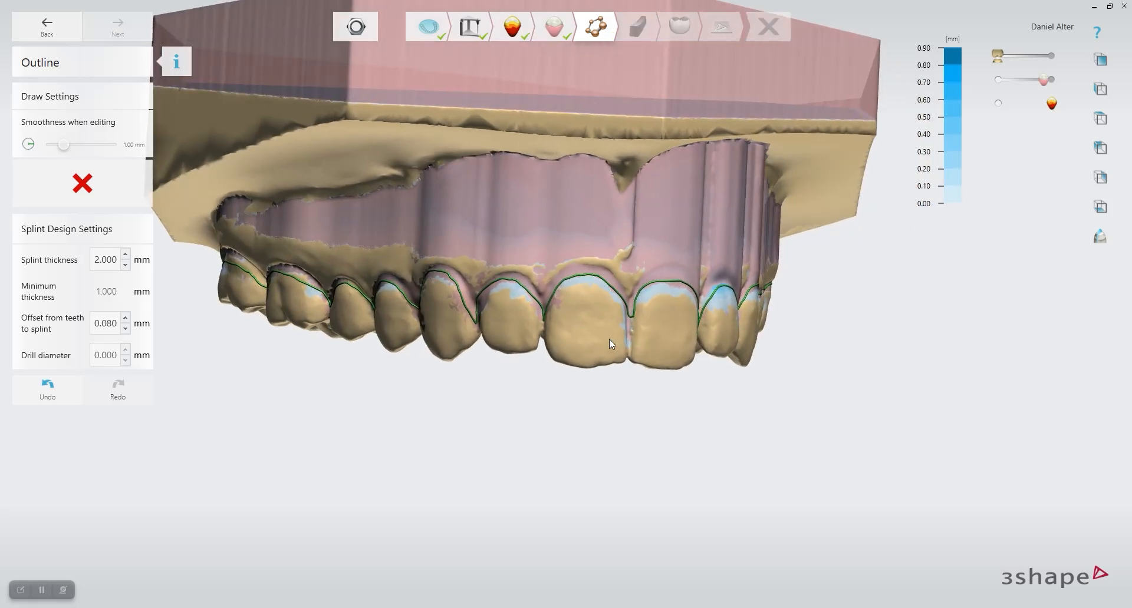
right_drag(609, 338, 593, 338)
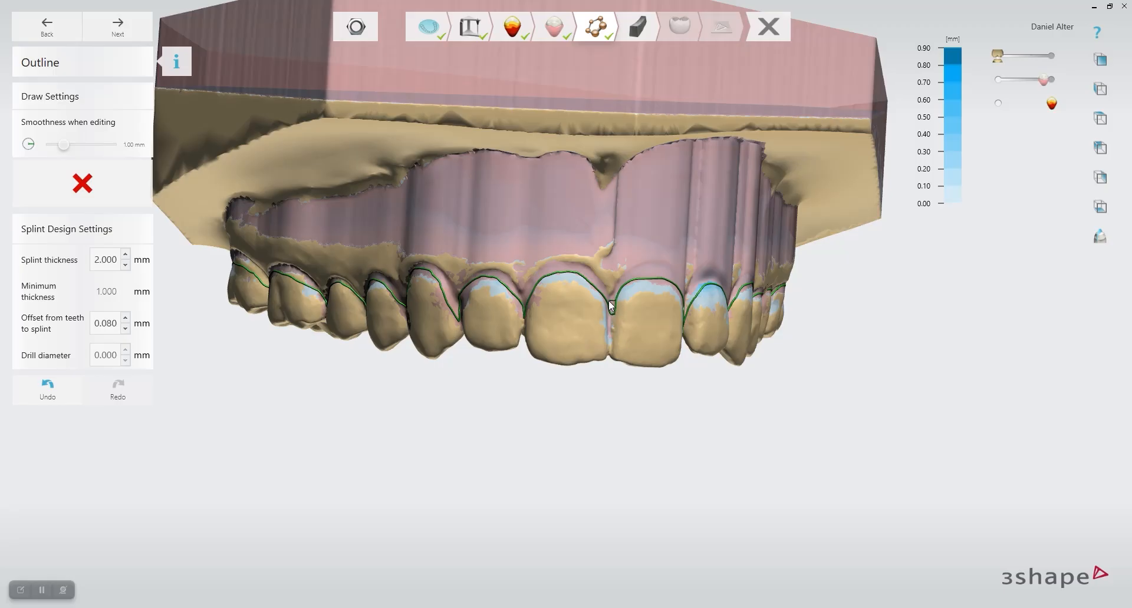
drag(609, 301, 606, 300)
right_drag(537, 327, 553, 310)
drag(546, 298, 559, 287)
right_drag(499, 316, 525, 315)
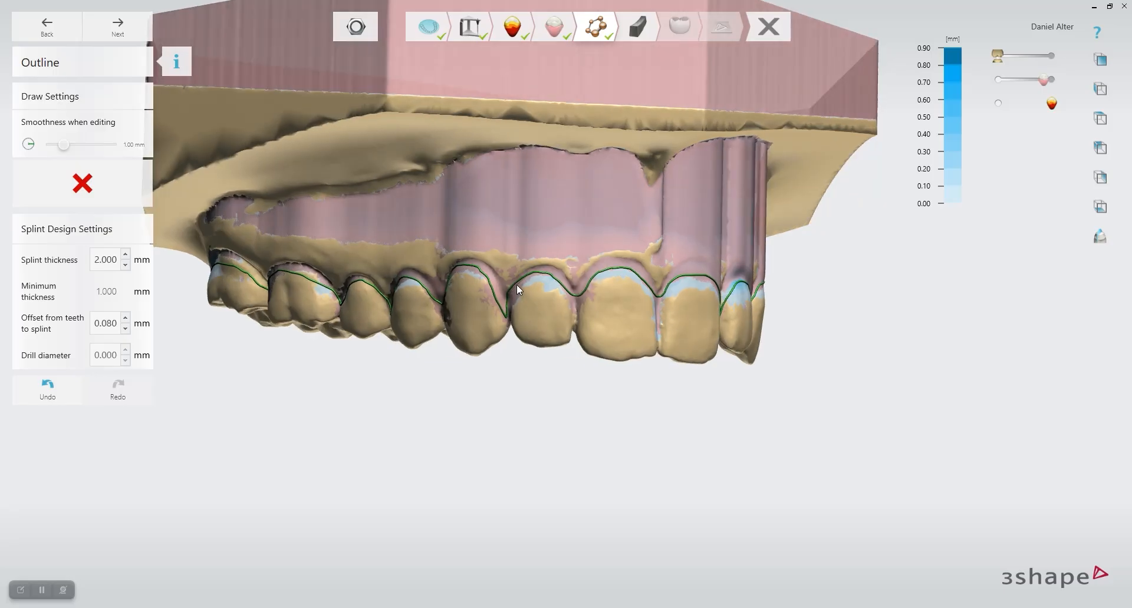
Reshape the facial outline between the patient's right canine and lateral incisor and along the right first premolar's gum line
drag(510, 309, 492, 302)
right_drag(492, 302, 500, 313)
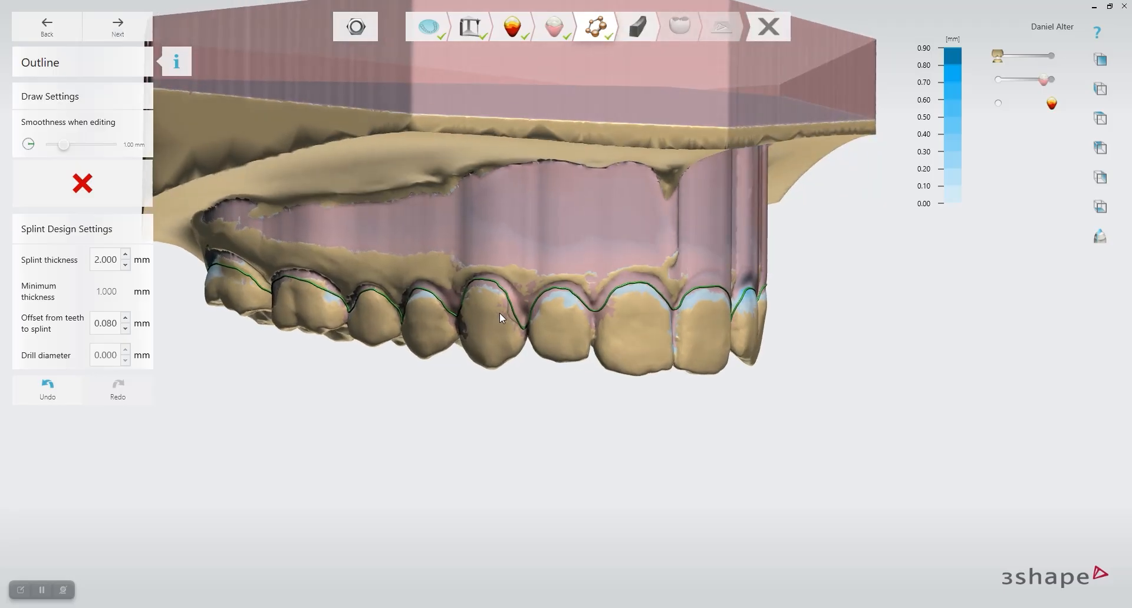
drag(521, 328, 519, 316)
right_drag(487, 322, 514, 276)
click(515, 276)
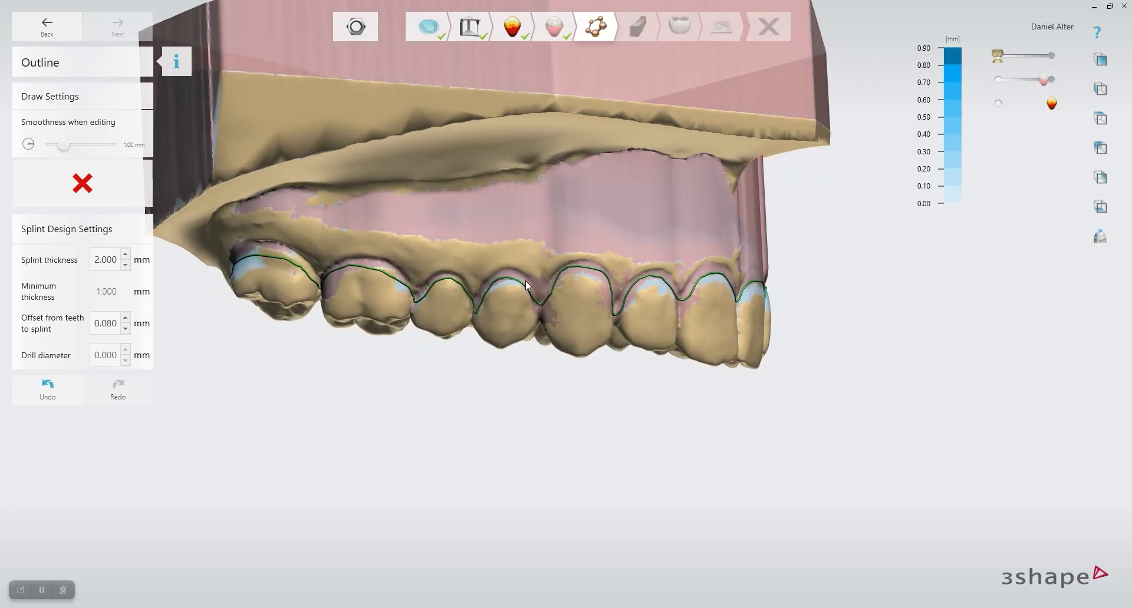
Raise the outline over the patient's right second molar towards the gum line and smooth the dip between right canine and lateral incisor
right_drag(426, 320, 455, 298)
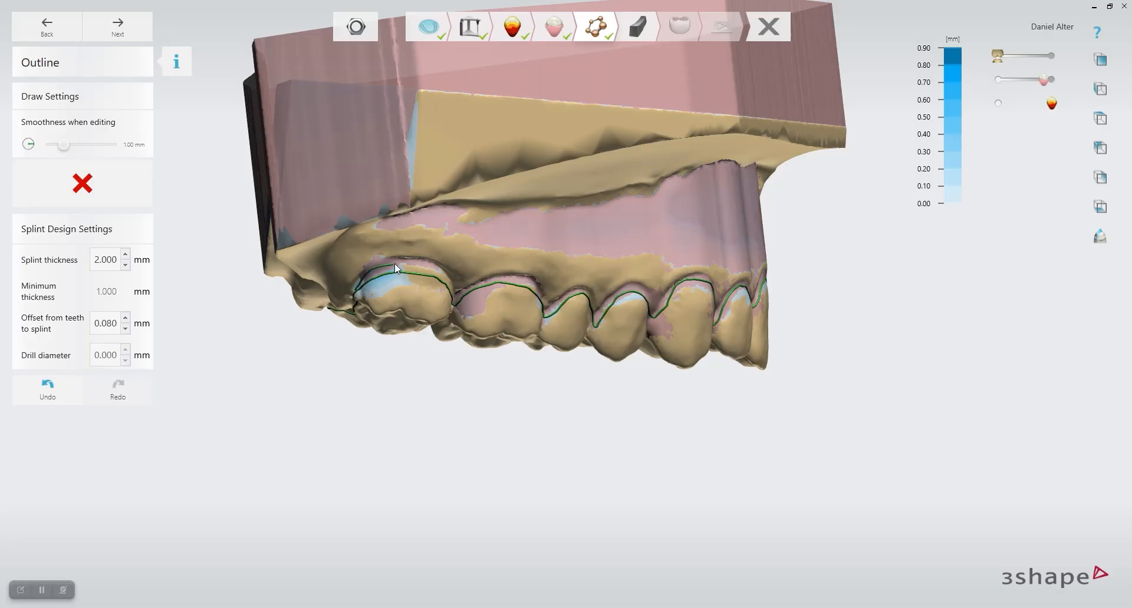
drag(455, 294, 462, 291)
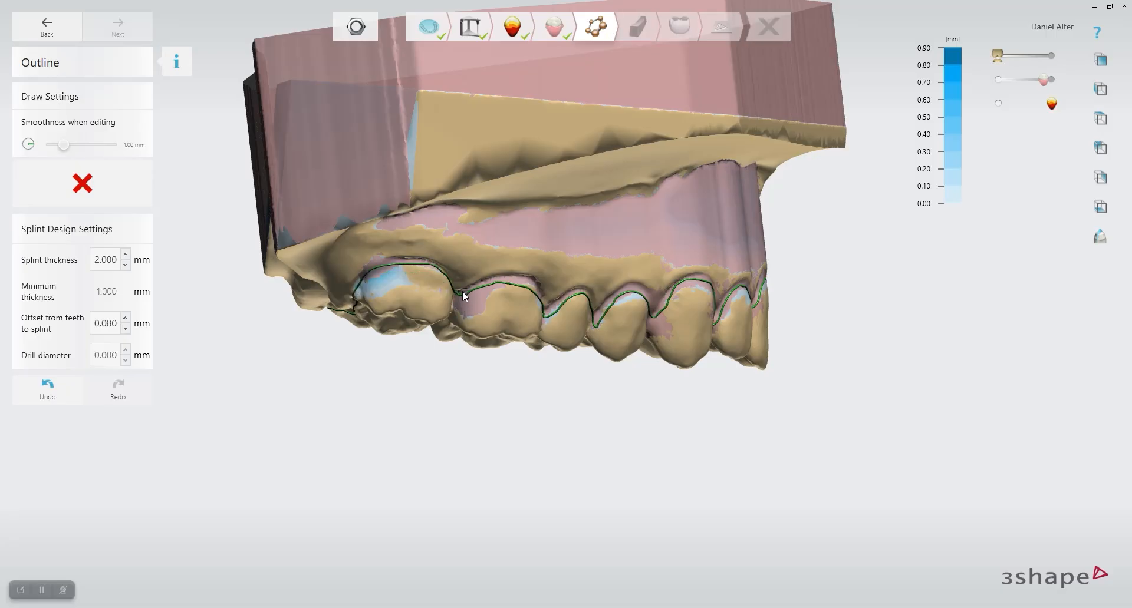
right_drag(530, 329, 545, 309)
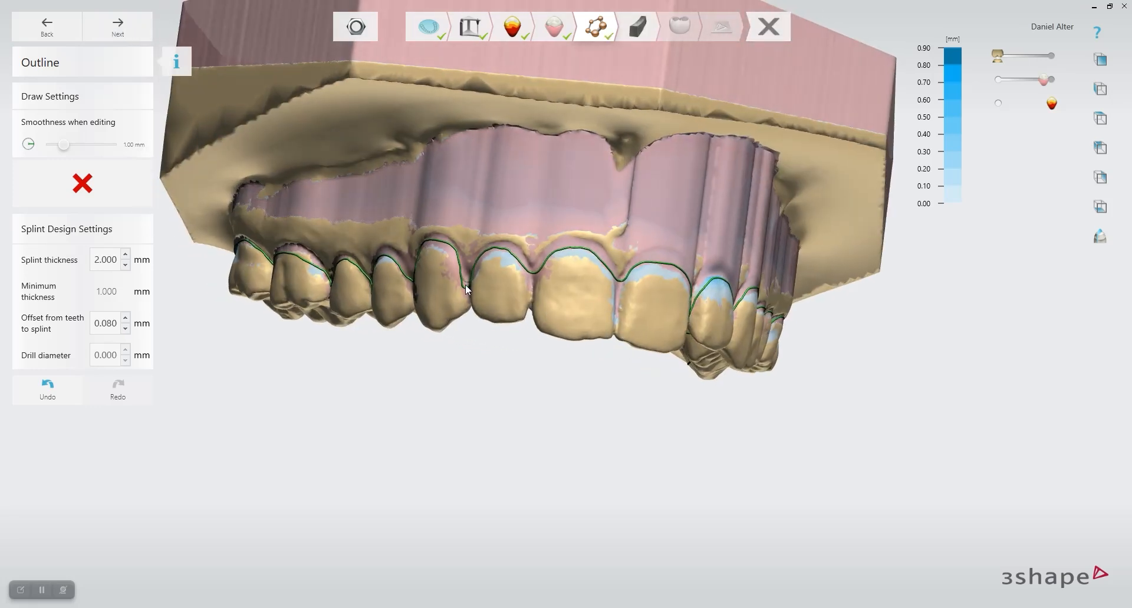
drag(466, 280, 469, 284)
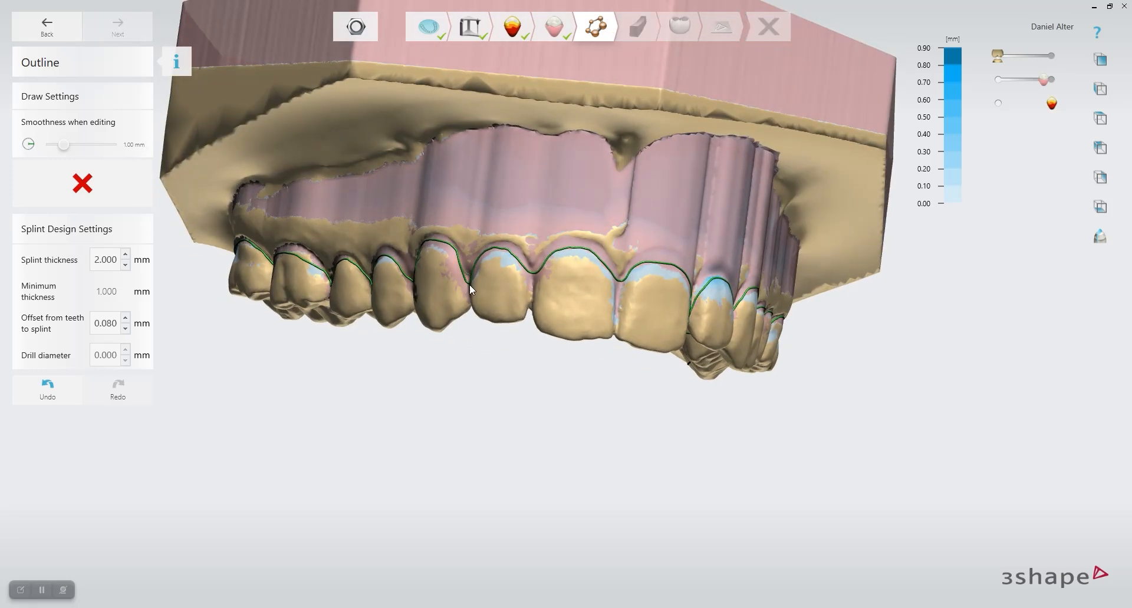
Check the finished outline from the front and accept it to move on to the outer surface design
right_drag(485, 296, 495, 367)
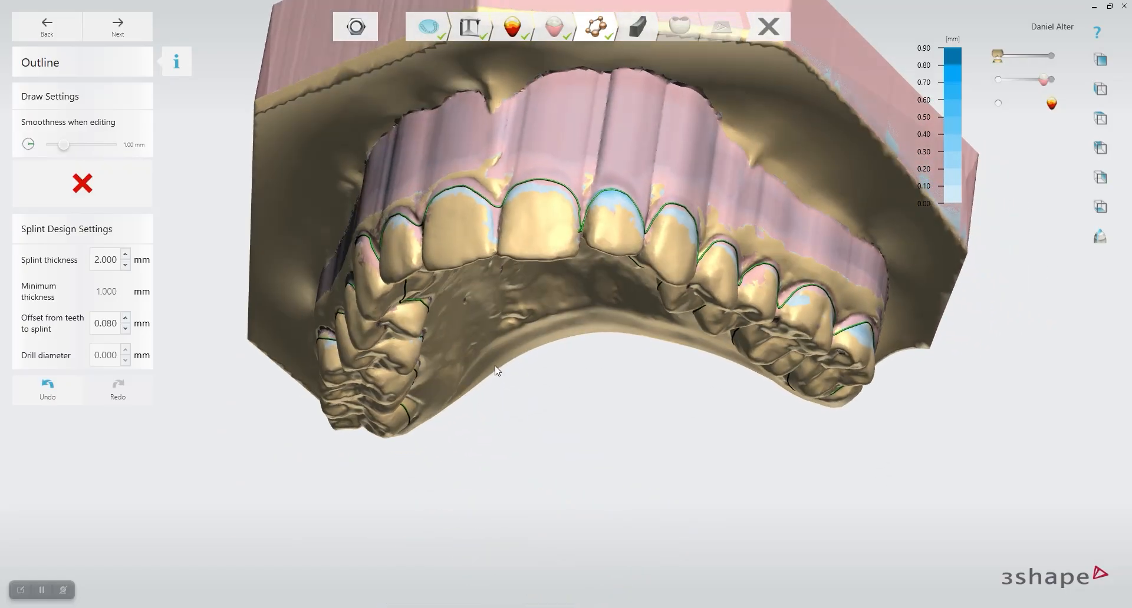
right_drag(538, 296, 575, 324)
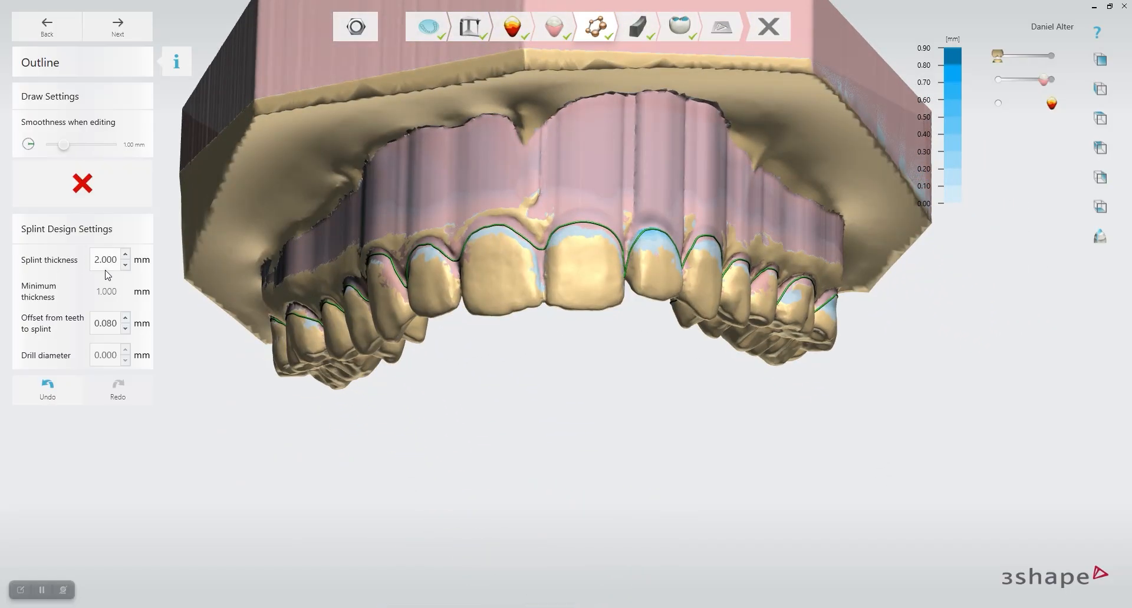
mouse_move(108, 265)
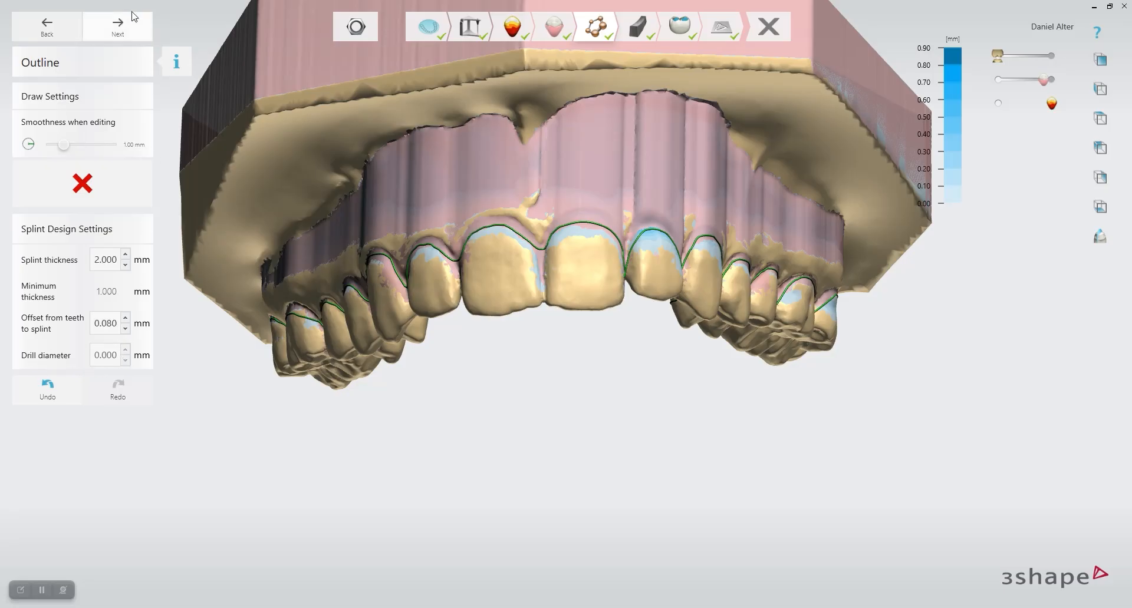
click(114, 32)
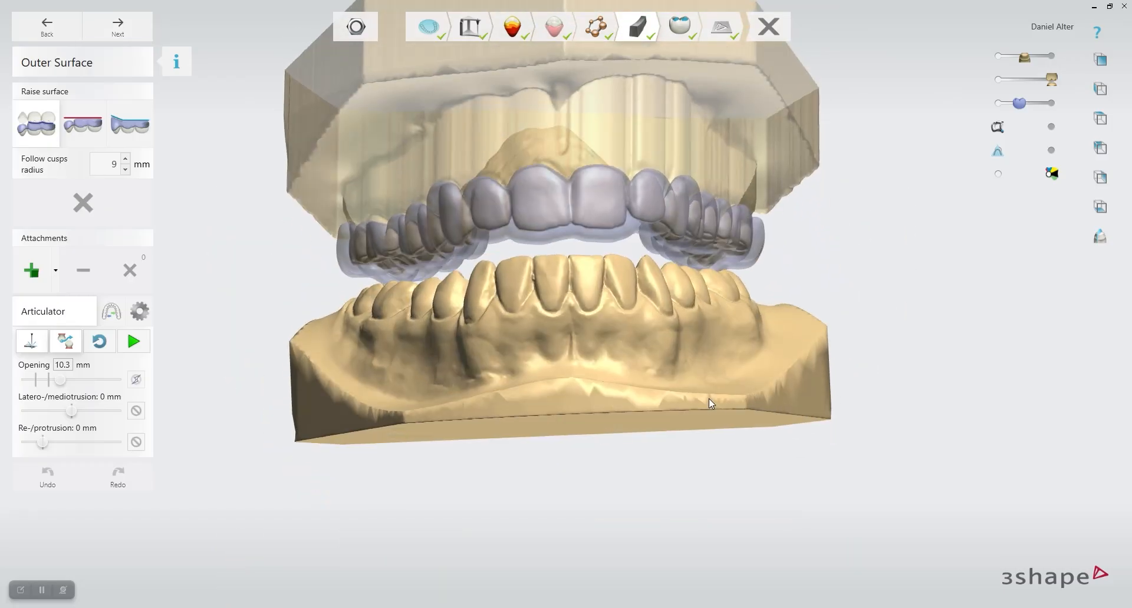
Make the splint fully opaque and examine its fit against the opposing jaw
key(a)
key(a)
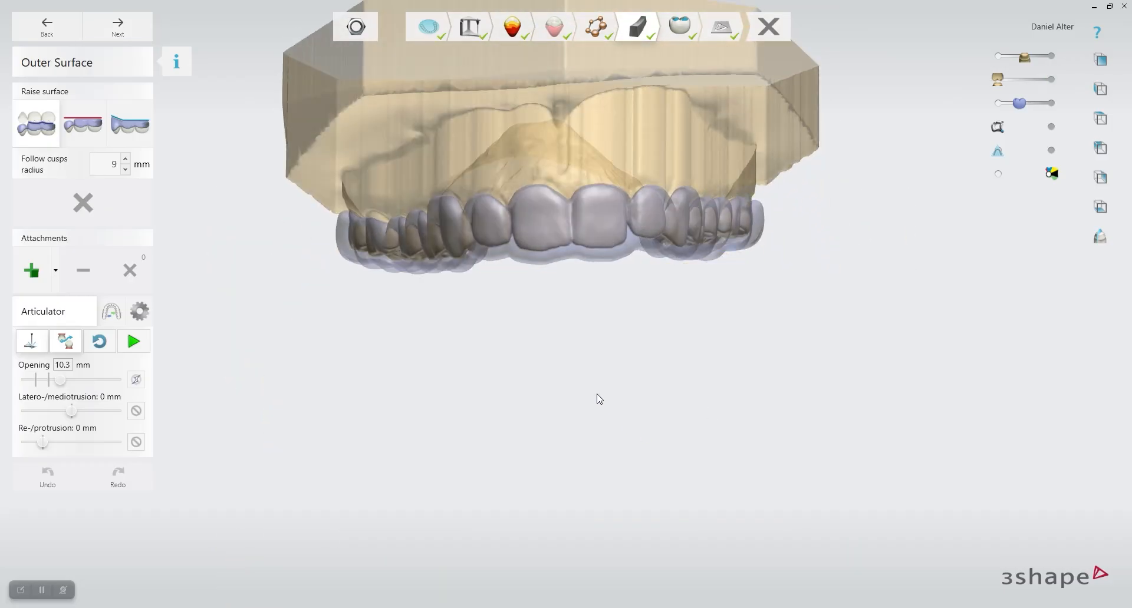
right_drag(592, 389, 557, 363)
drag(1018, 103, 1053, 104)
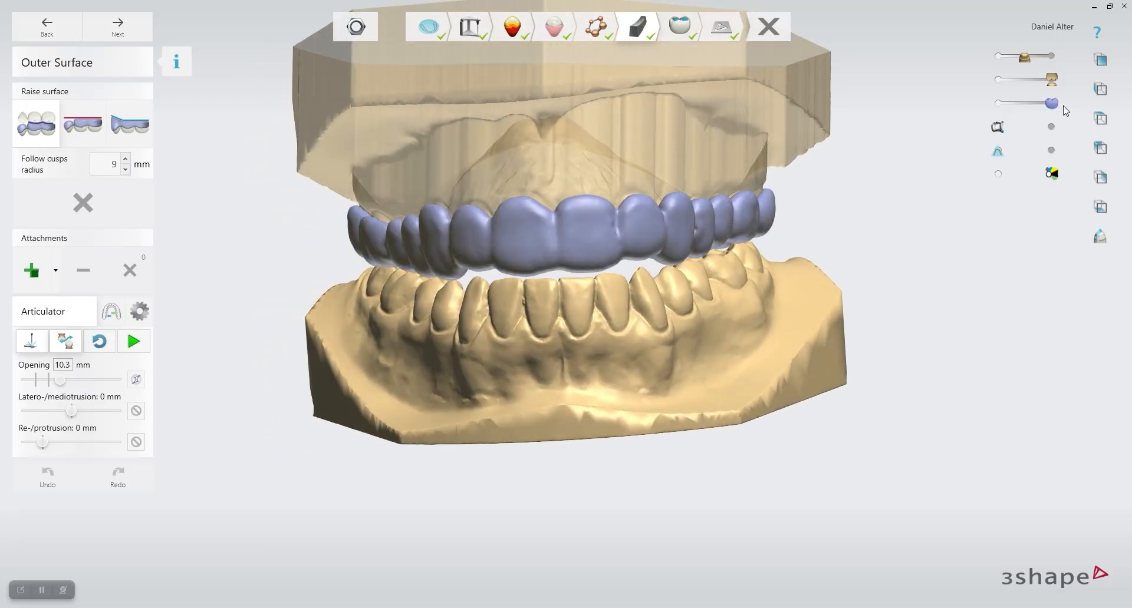
right_drag(688, 336, 579, 352)
right_drag(546, 379, 468, 548)
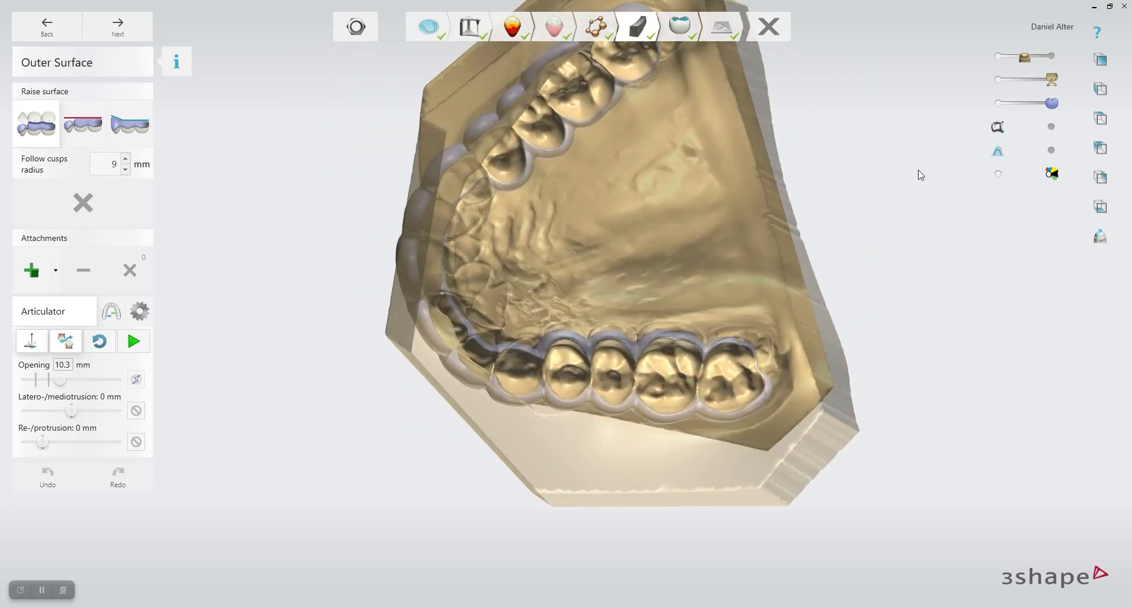
Make the upper model fully opaque, hide the lower jaw and examine the splint's occlusal surface
drag(1028, 59, 1052, 57)
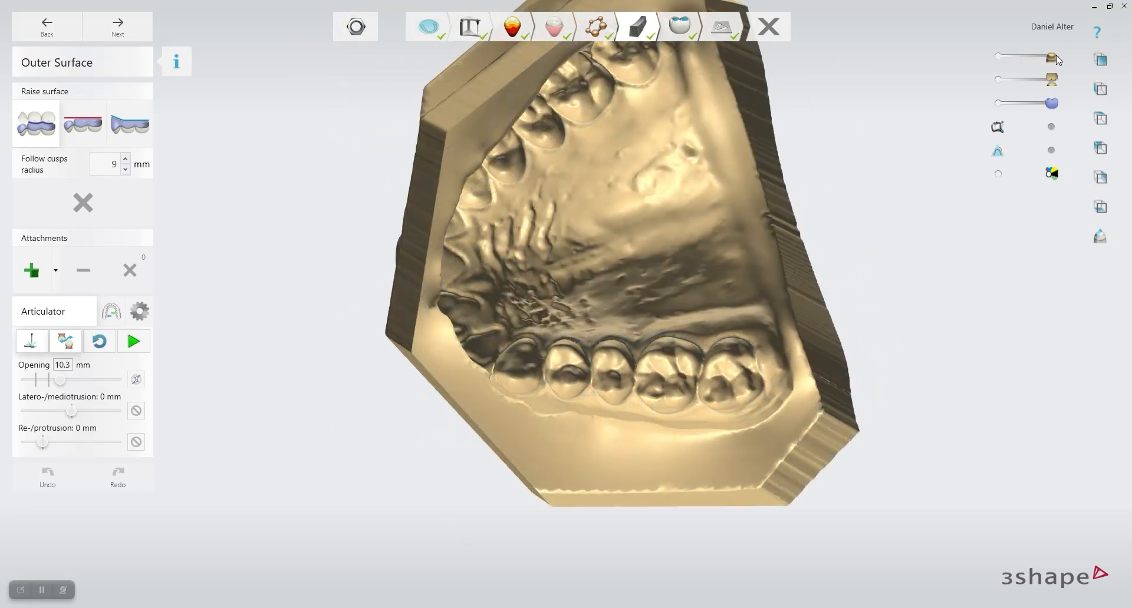
right_drag(696, 407, 640, 273)
right_drag(663, 322, 525, 206)
key(a)
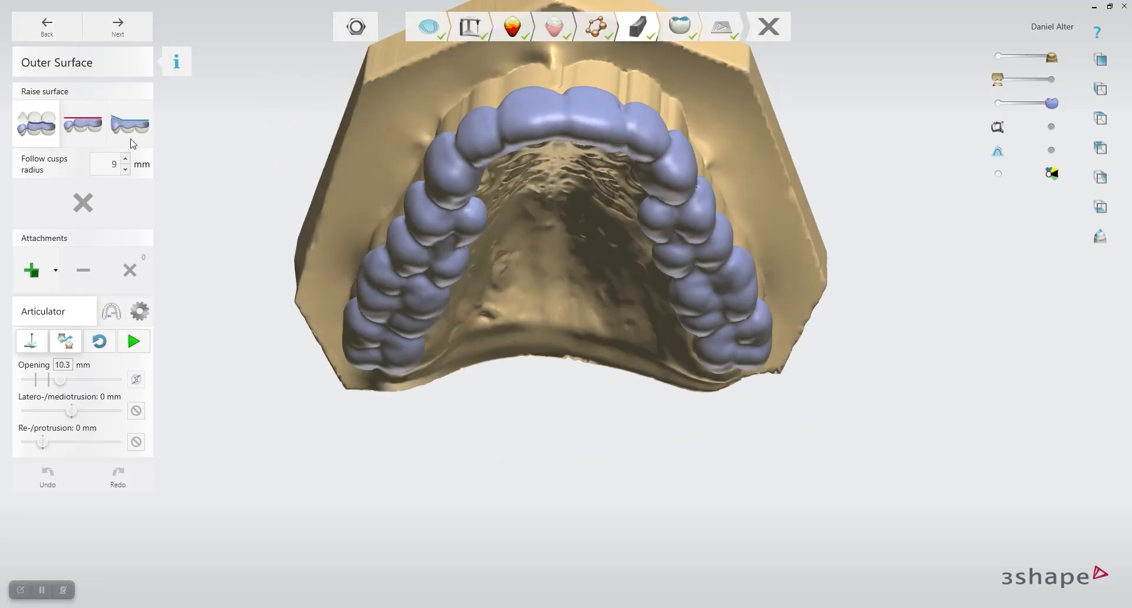
right_drag(474, 250, 458, 179)
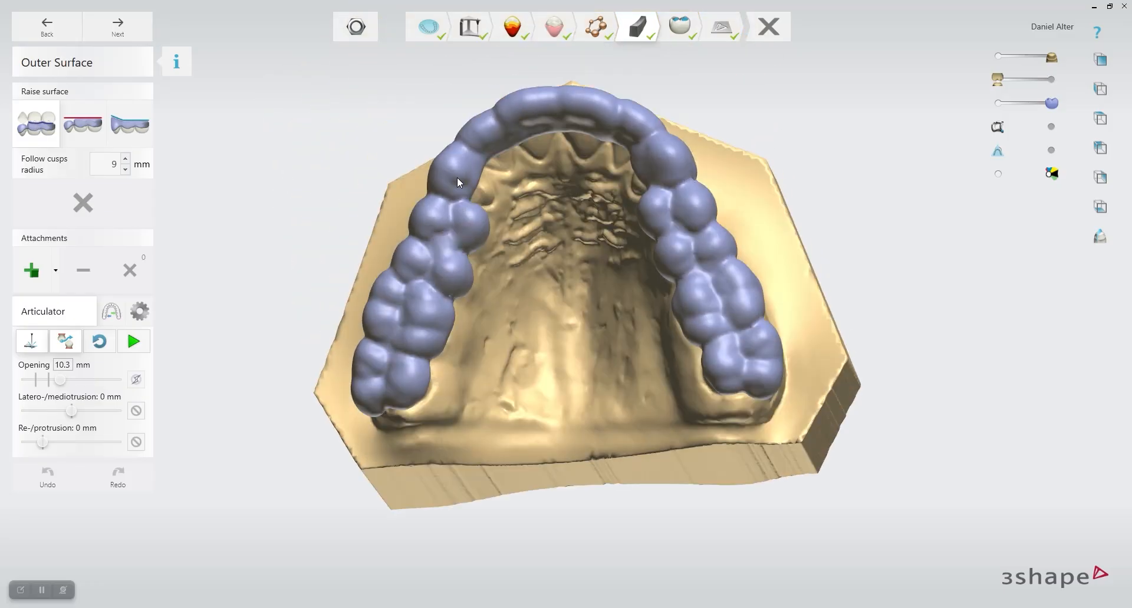
Raise the splint surface by following the cusps, marking the molars and premolars on both sides with the splint made translucent
click(393, 394)
drag(1047, 104, 1010, 105)
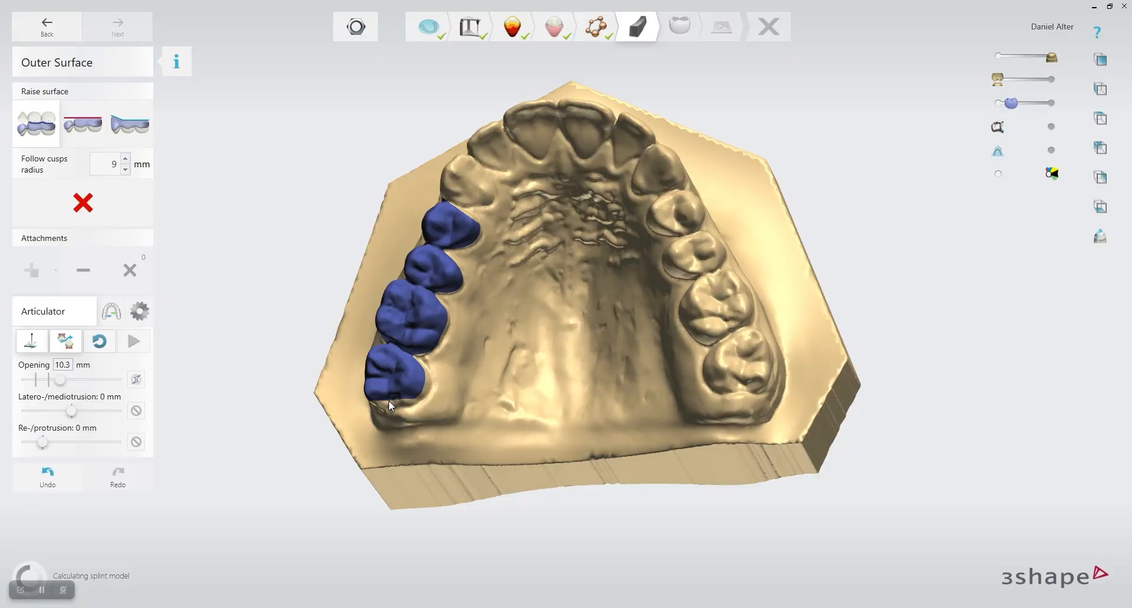
right_drag(400, 412, 680, 184)
drag(649, 199, 706, 310)
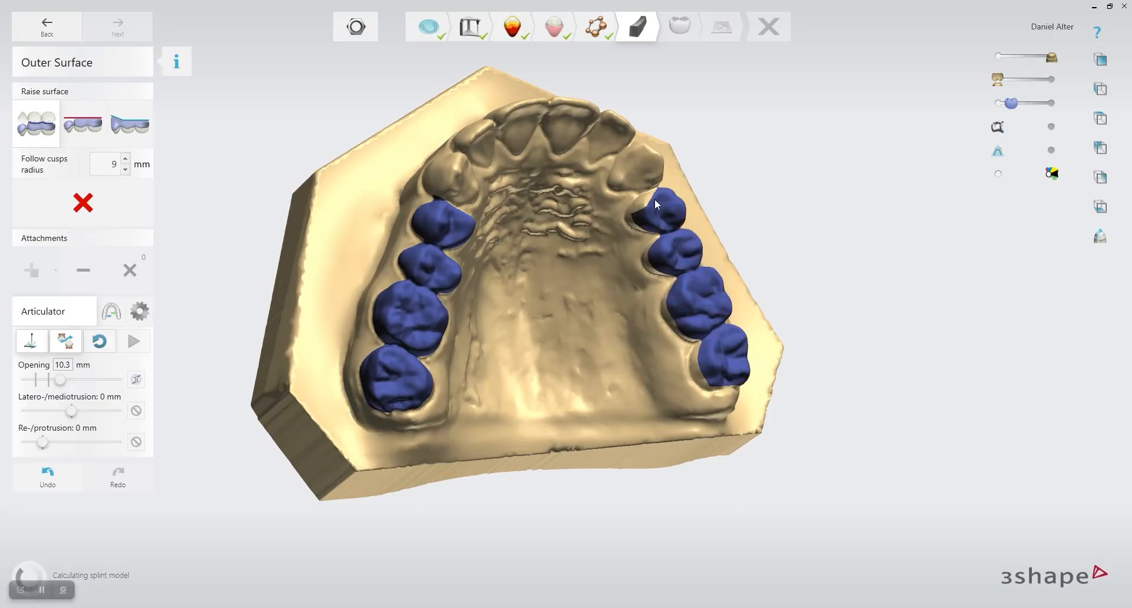
drag(632, 217, 631, 197)
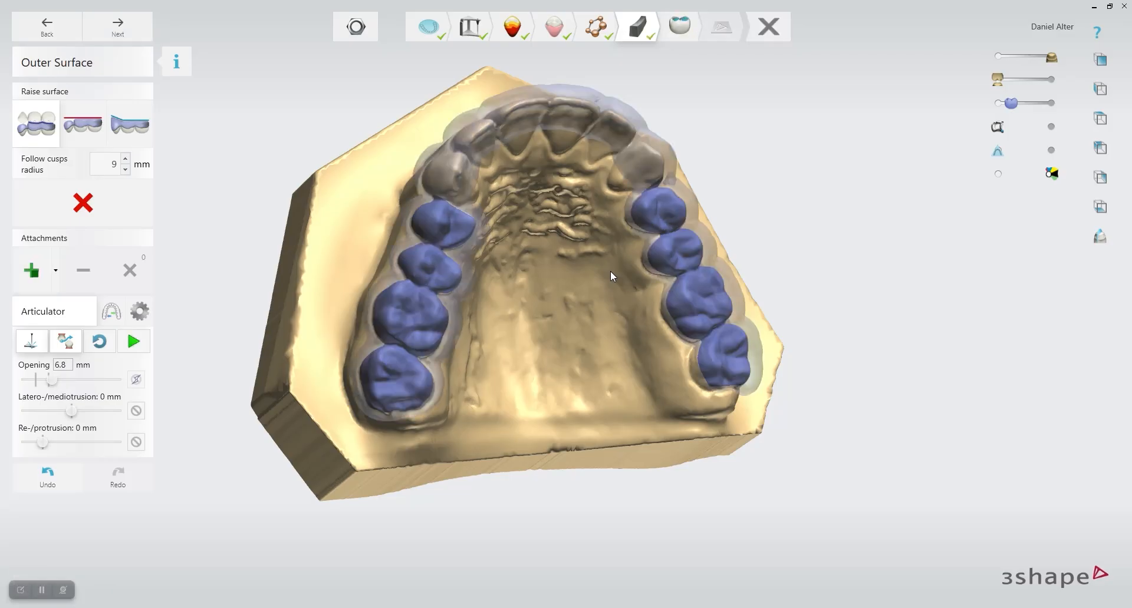
Examine the raised splint as an opaque surface, alone and against the lower jaw, from the sides and front
right_drag(636, 274, 607, 396)
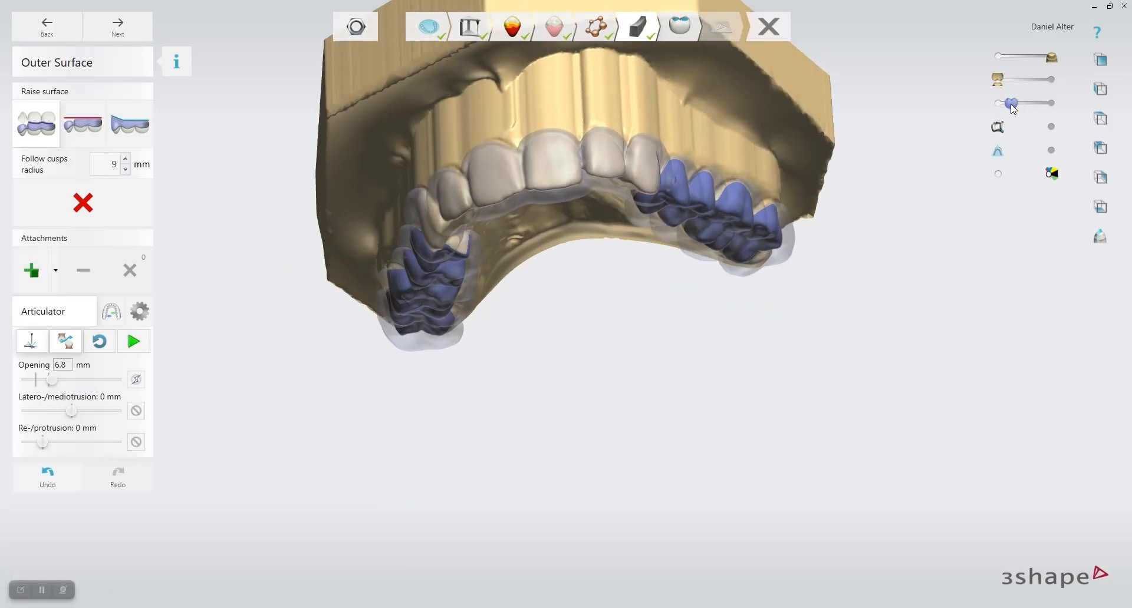
drag(1011, 104, 1052, 104)
right_drag(854, 341, 651, 297)
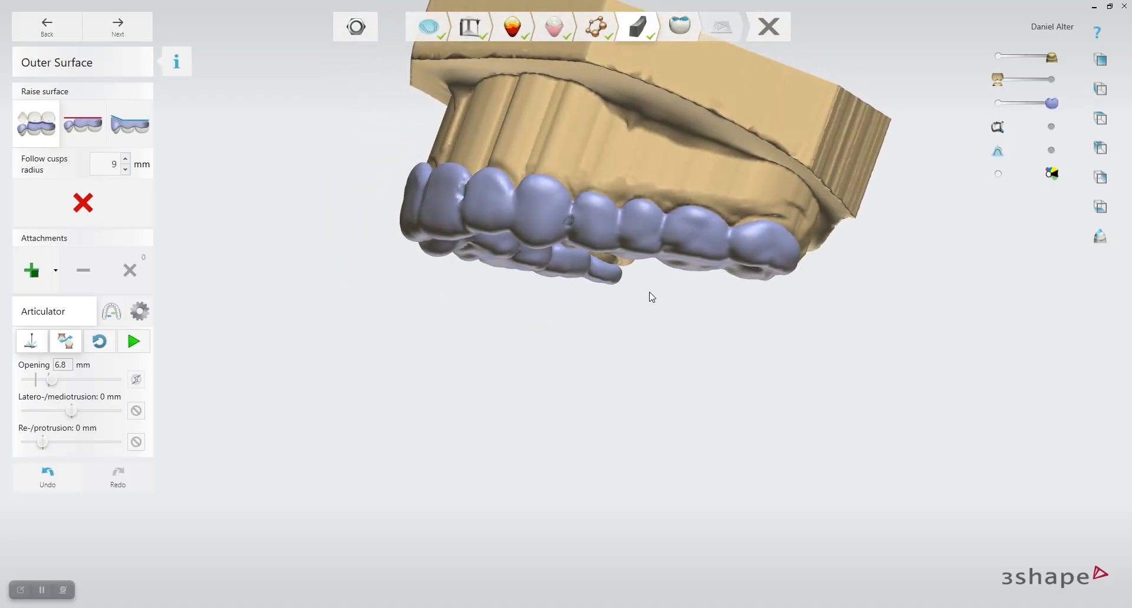
scroll(652, 281, up, 2)
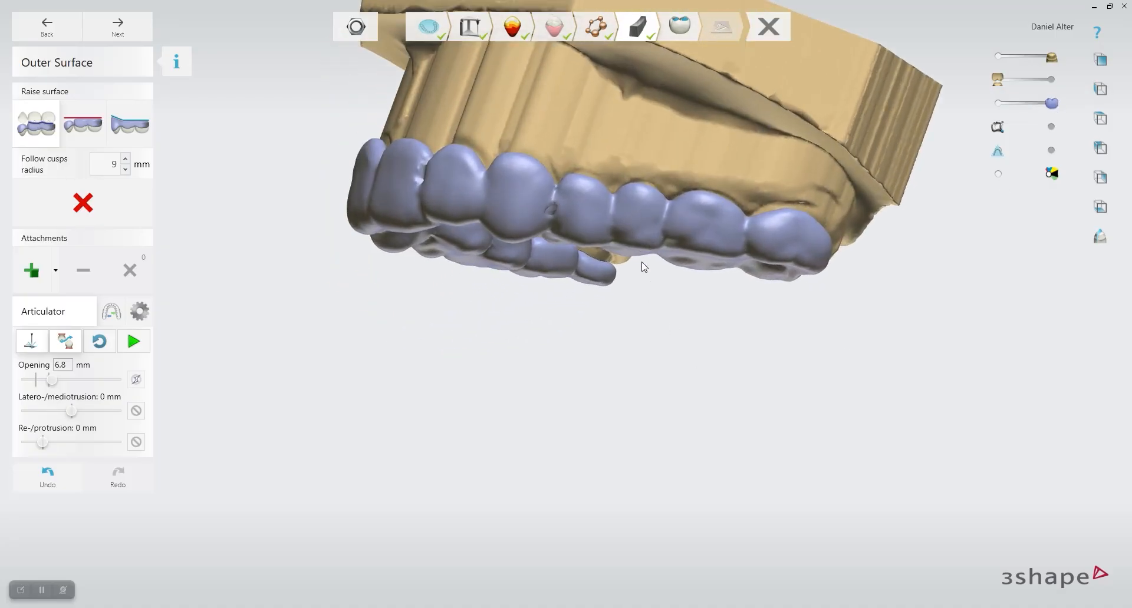
key(a)
right_drag(652, 306, 799, 291)
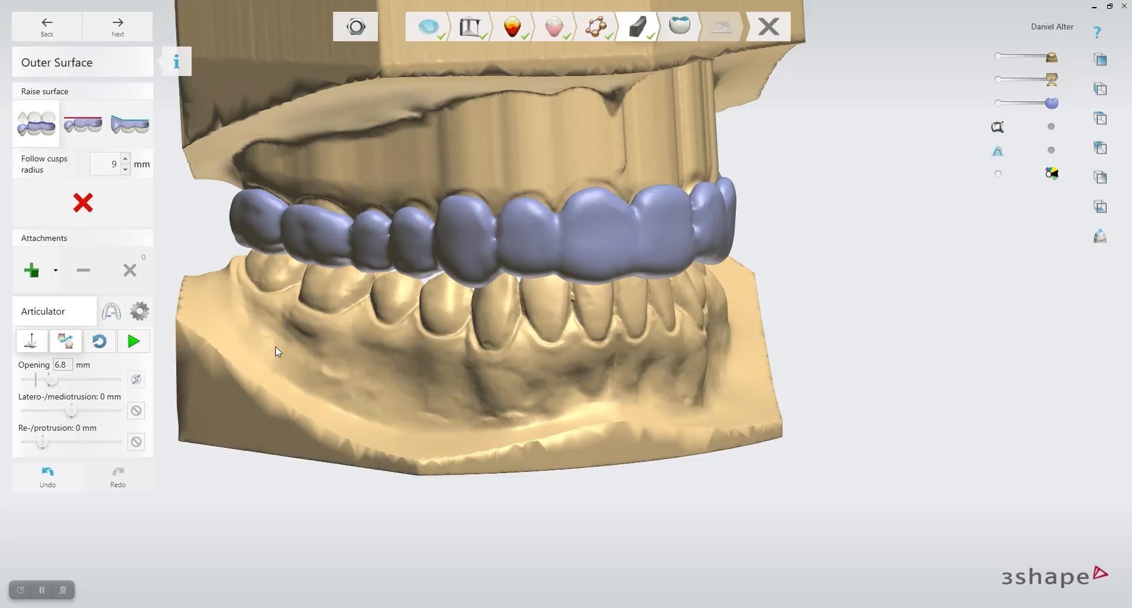
right_drag(408, 345, 371, 298)
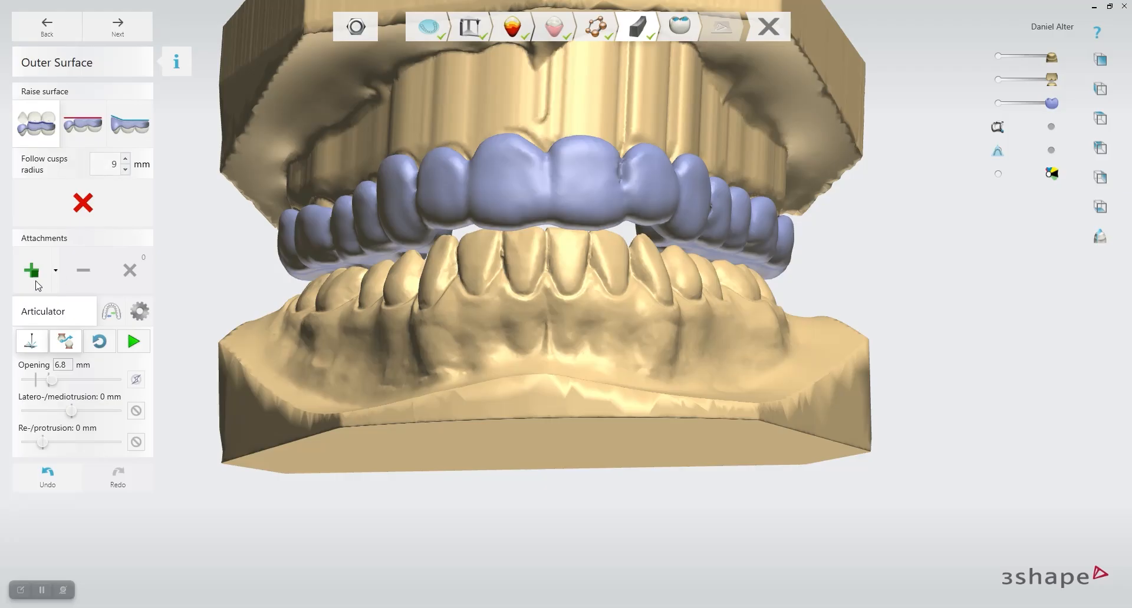
right_drag(582, 349, 703, 371)
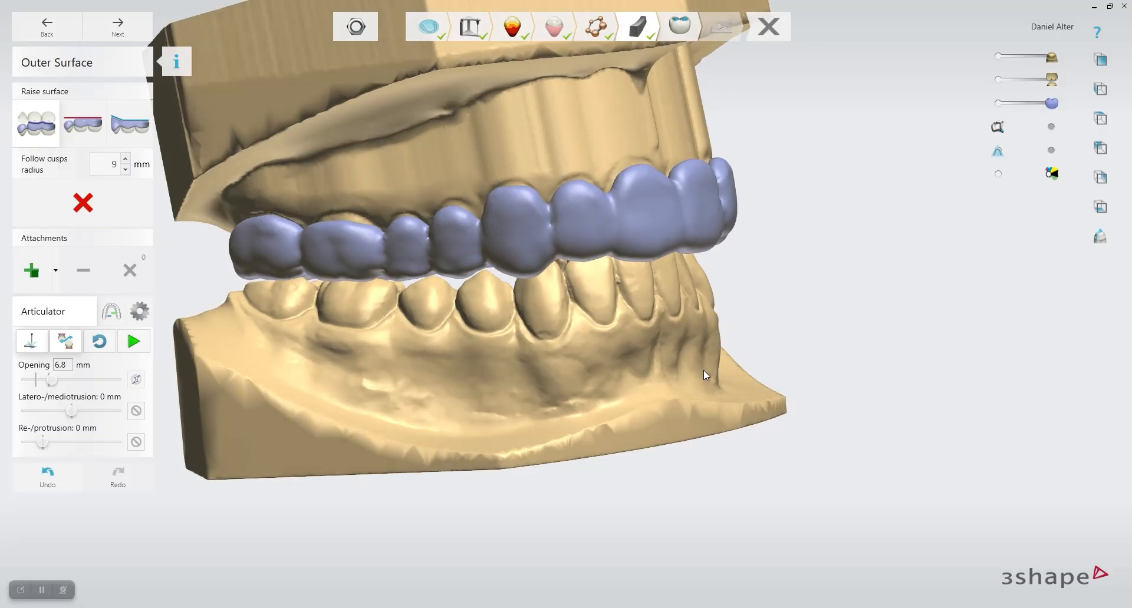
Reset the articulator, play the jaw movement simulation and examine the contact marks on the splint's occlusal surface
click(65, 342)
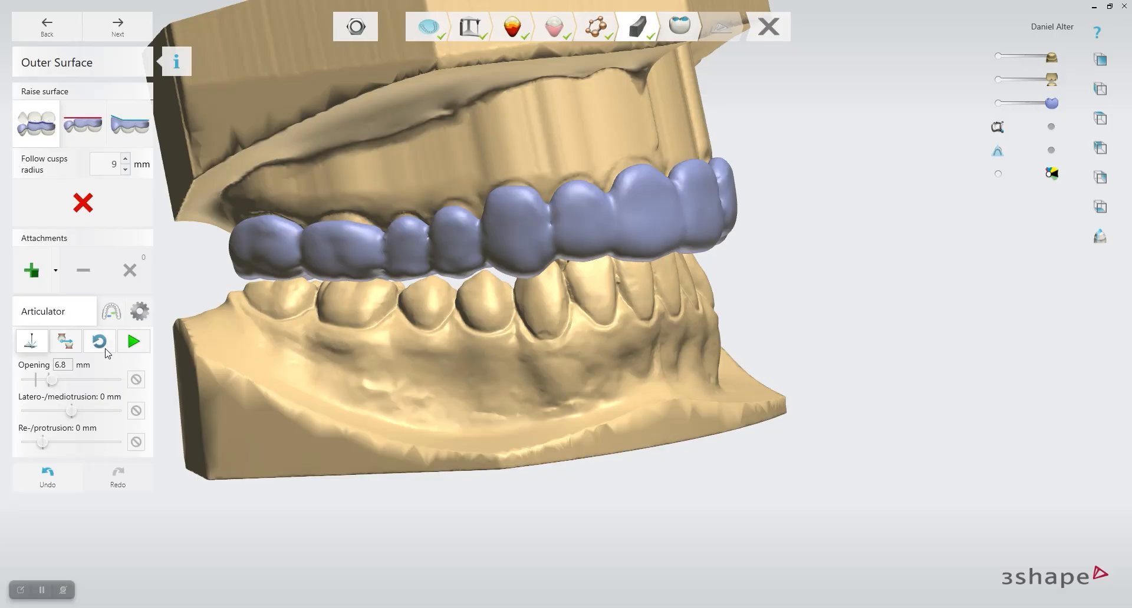
click(61, 316)
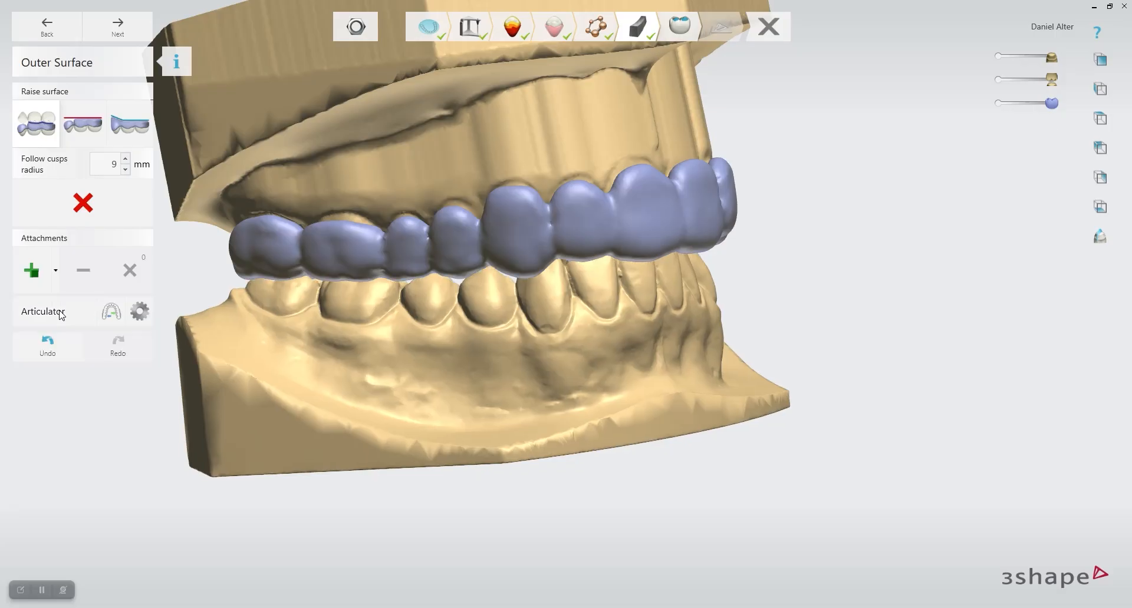
click(61, 314)
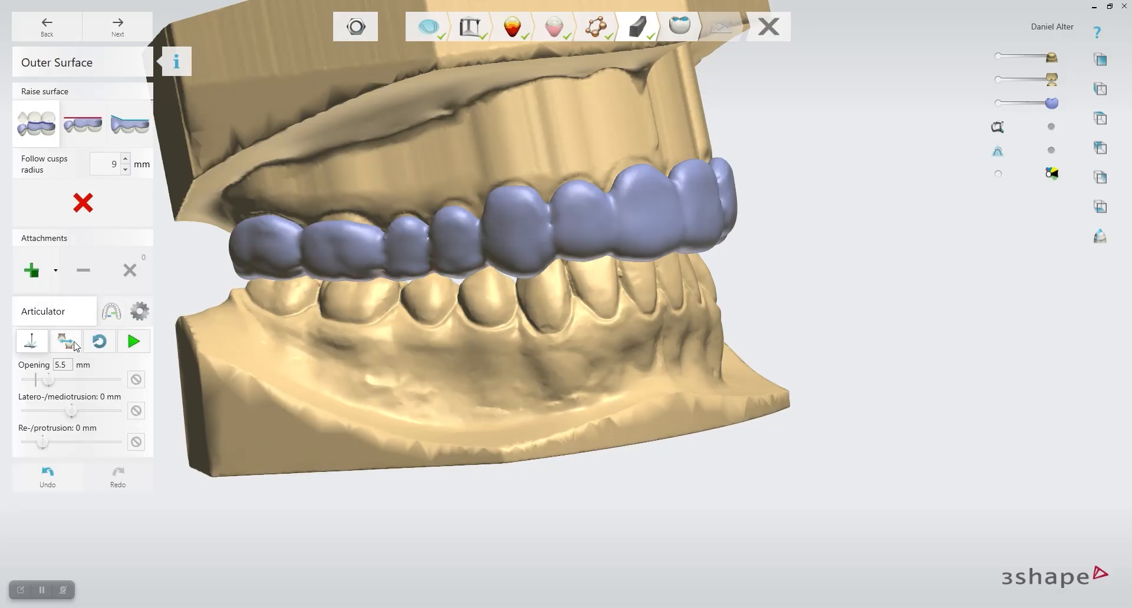
click(133, 341)
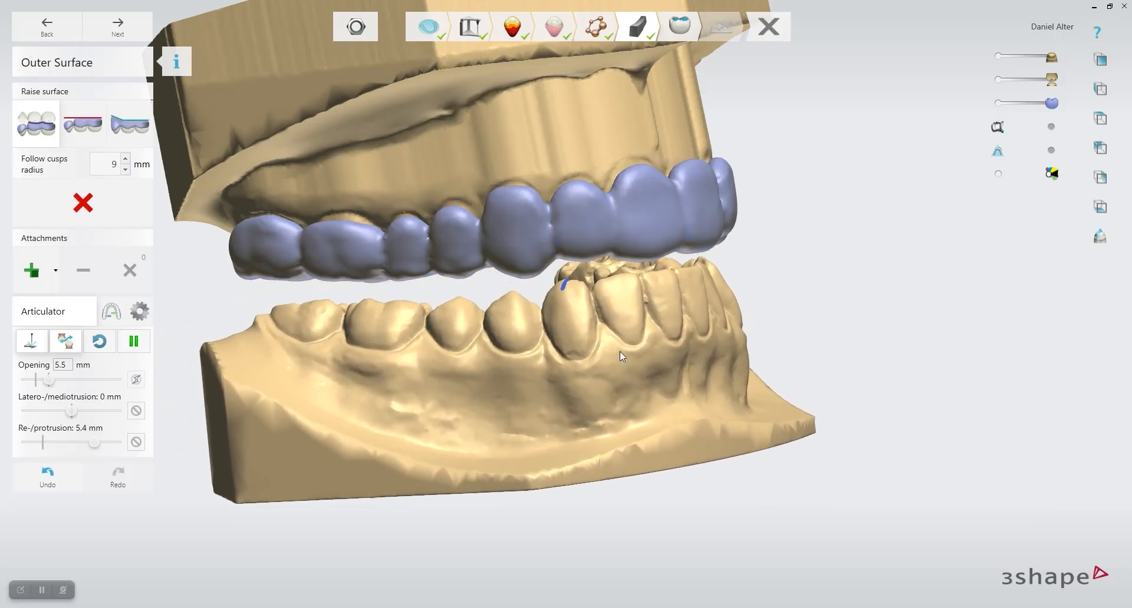
right_drag(625, 358, 458, 168)
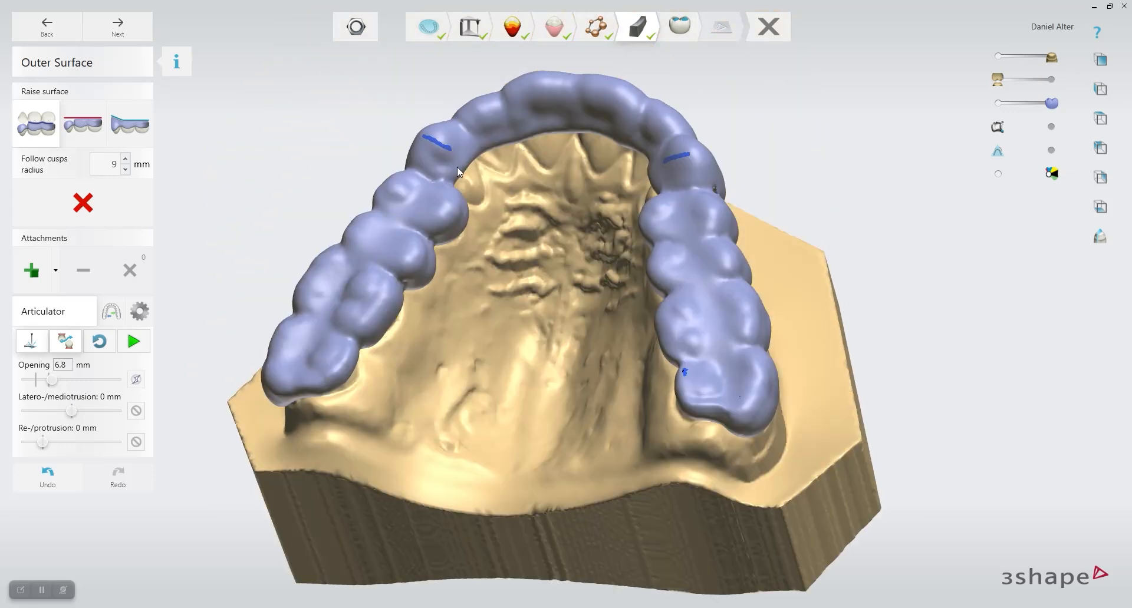
Check the splint against the lower jaw, continue to Adapt Design and accept the upper jaw's thin-design validation
right_drag(344, 345, 322, 384)
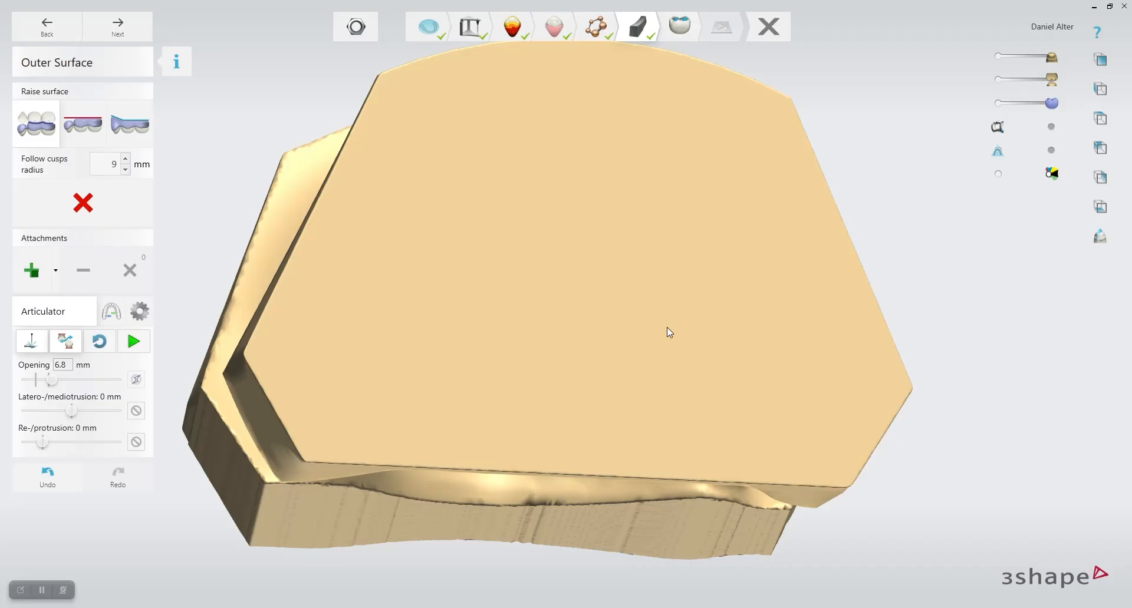
right_drag(667, 330, 612, 505)
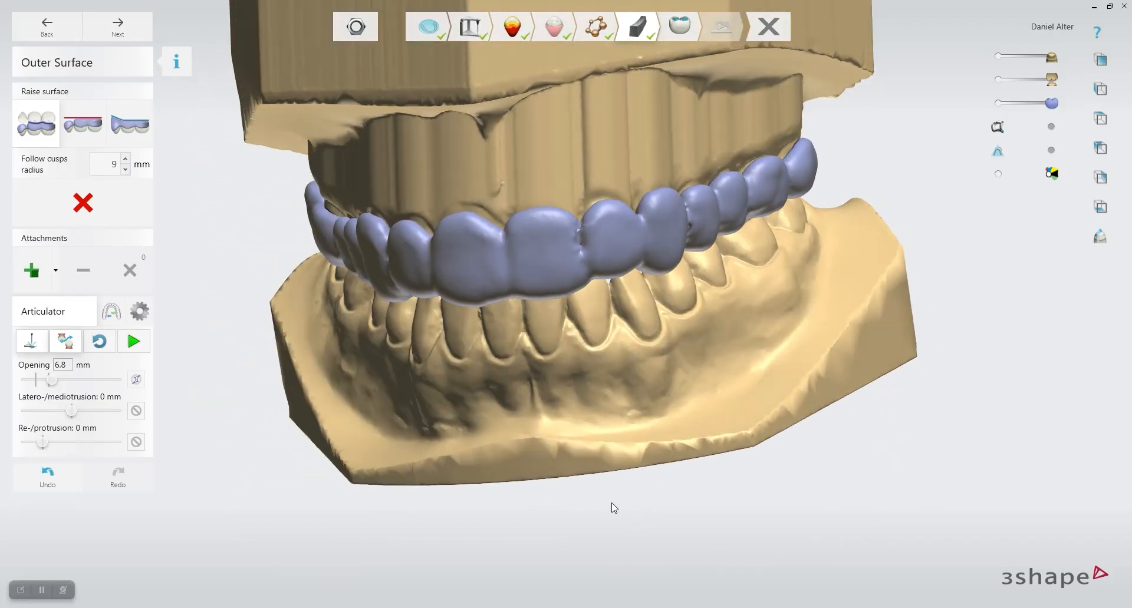
right_drag(298, 306, 378, 299)
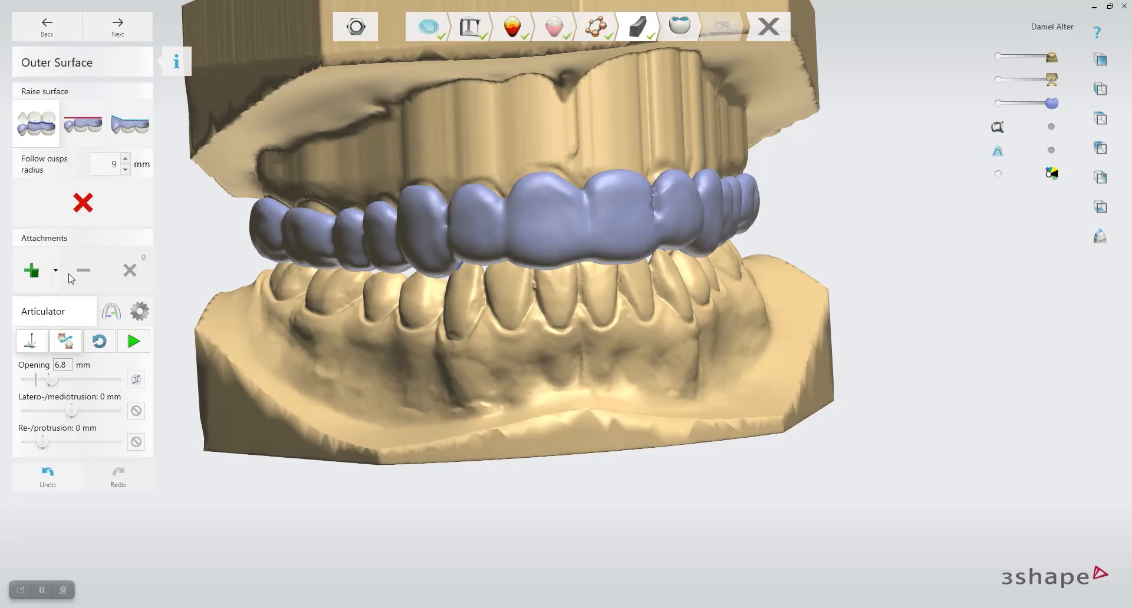
click(120, 29)
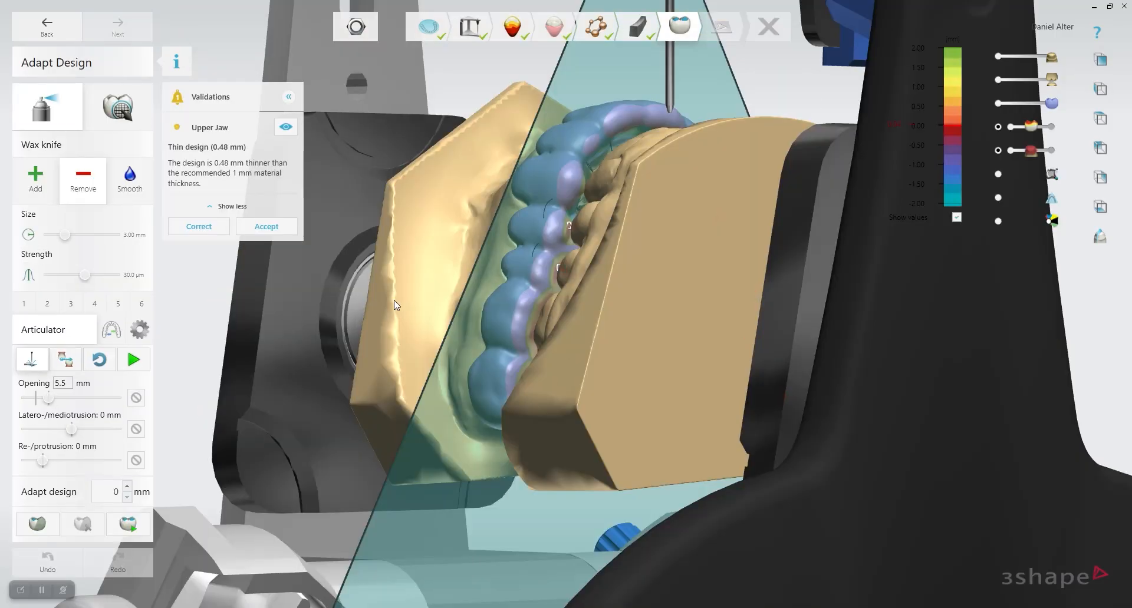
click(268, 229)
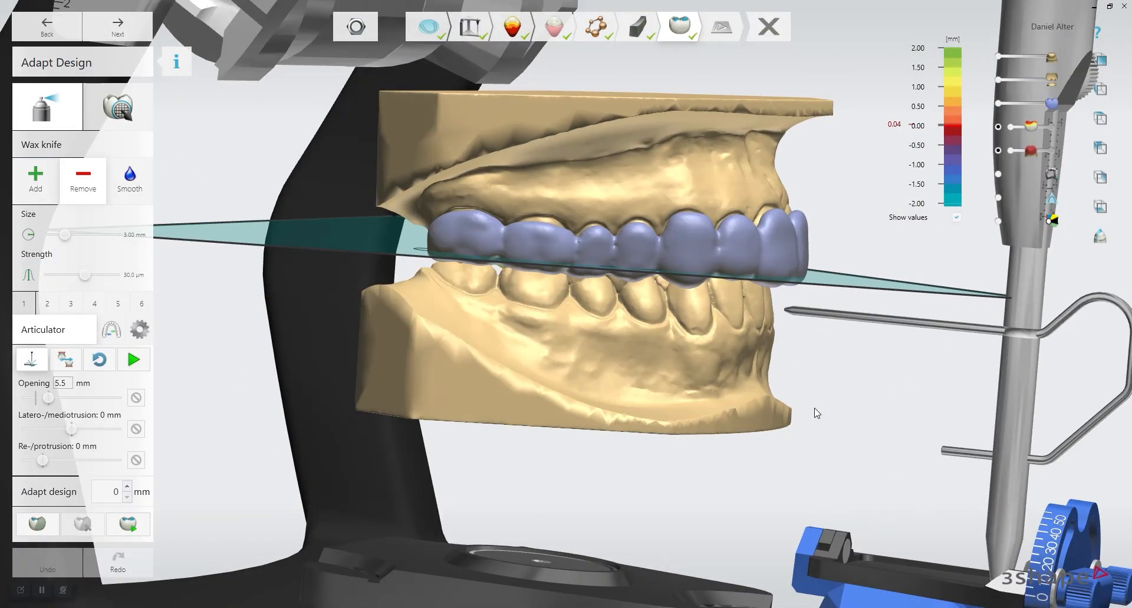
Remove wax from the splint's outer surface at the rearmost molar and the canine, and hide both jaw models
right_drag(814, 409, 634, 388)
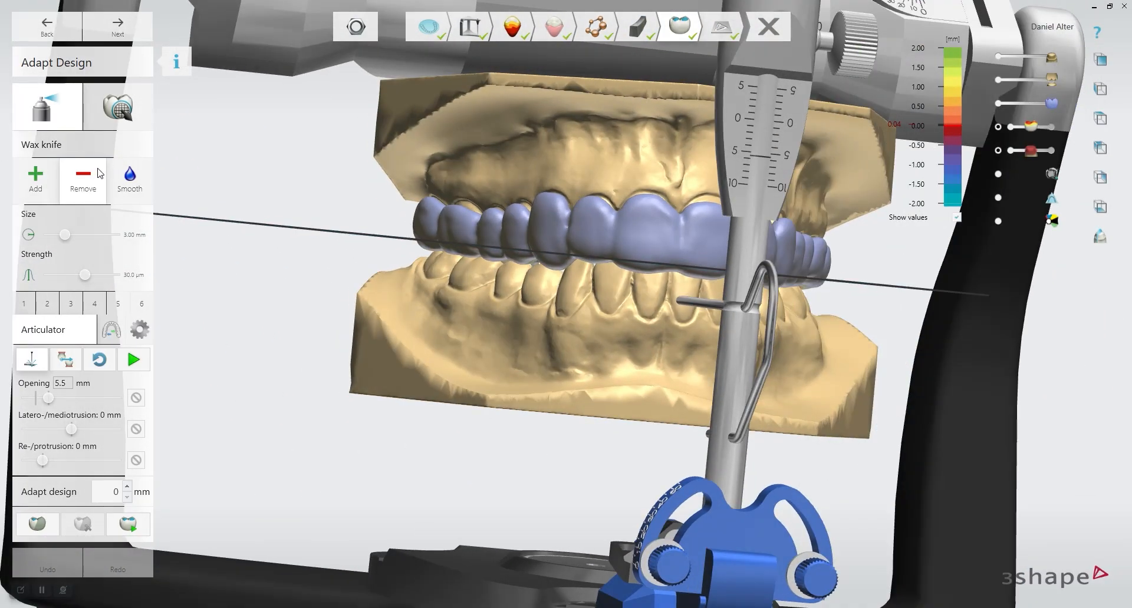
right_drag(578, 255, 719, 277)
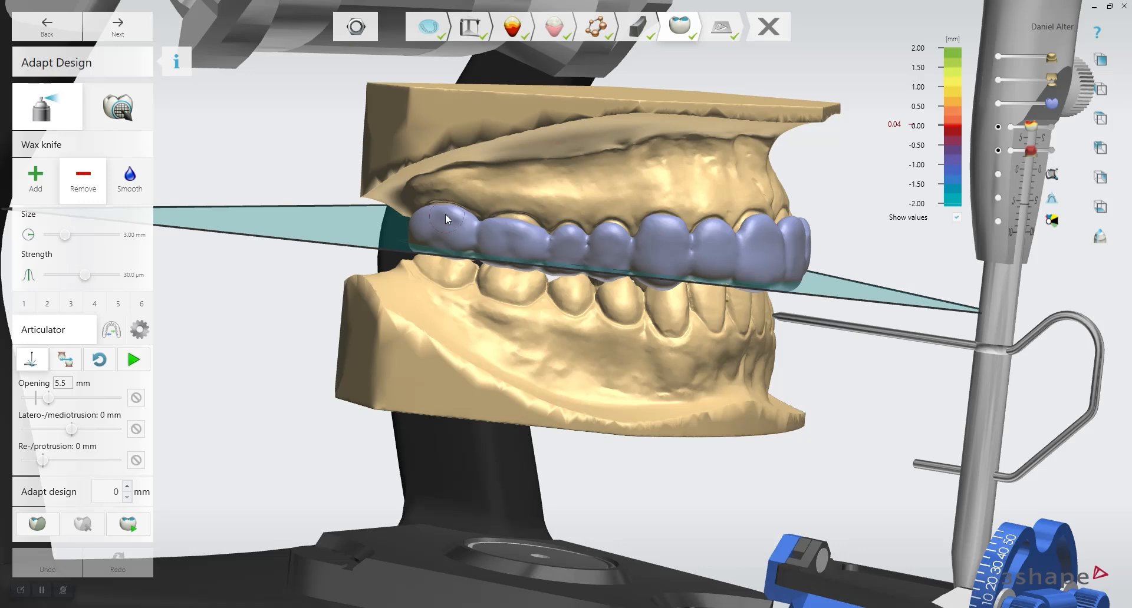
drag(412, 221, 473, 222)
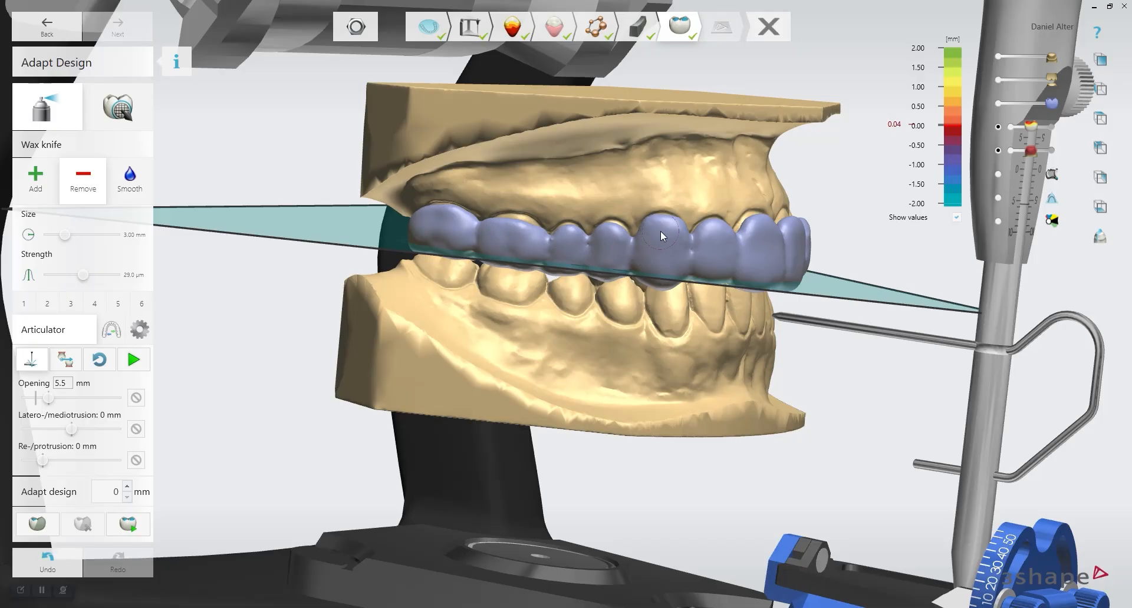
key(ctrl+1)
key(ctrl+2)
drag(660, 232, 651, 225)
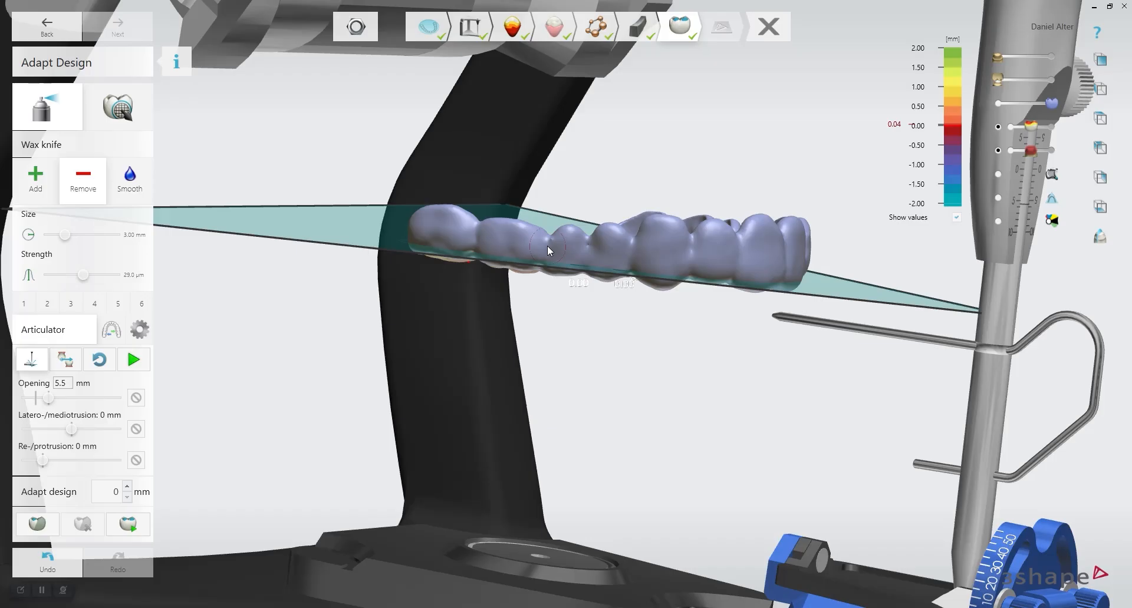
Smooth the splint's outer surface from the premolars around to the front teeth, and show the upper jaw again
click(130, 178)
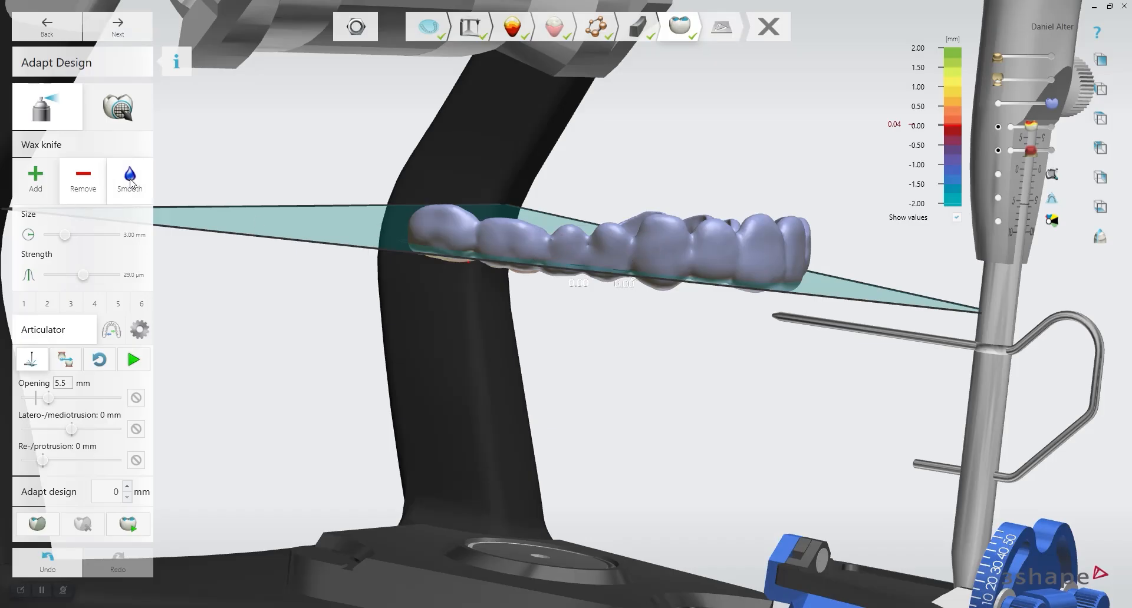
drag(561, 236, 566, 255)
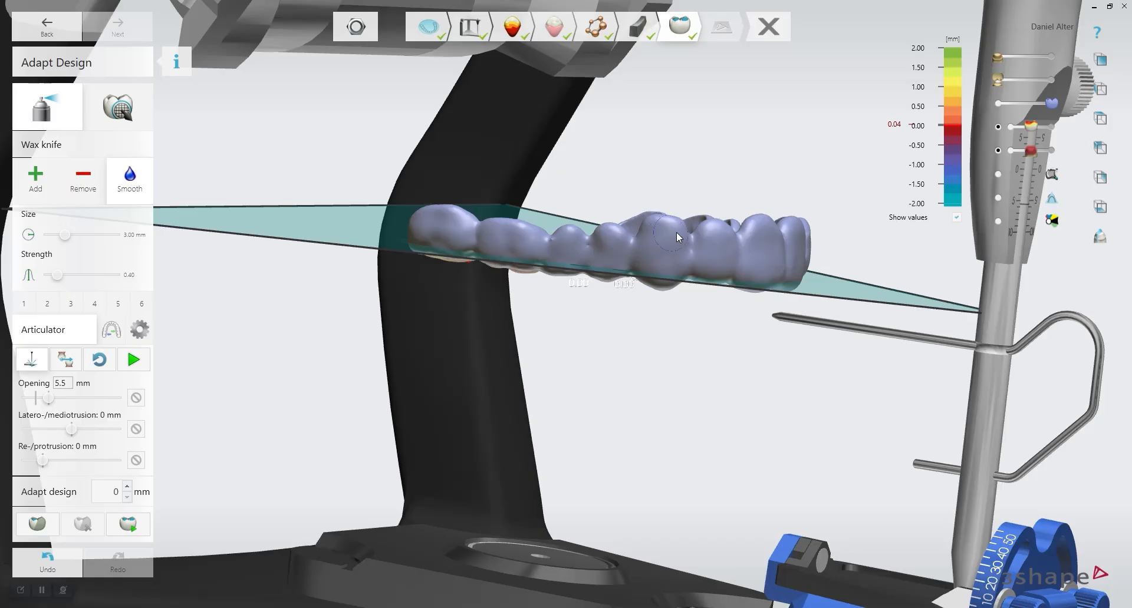
right_drag(643, 235, 622, 253)
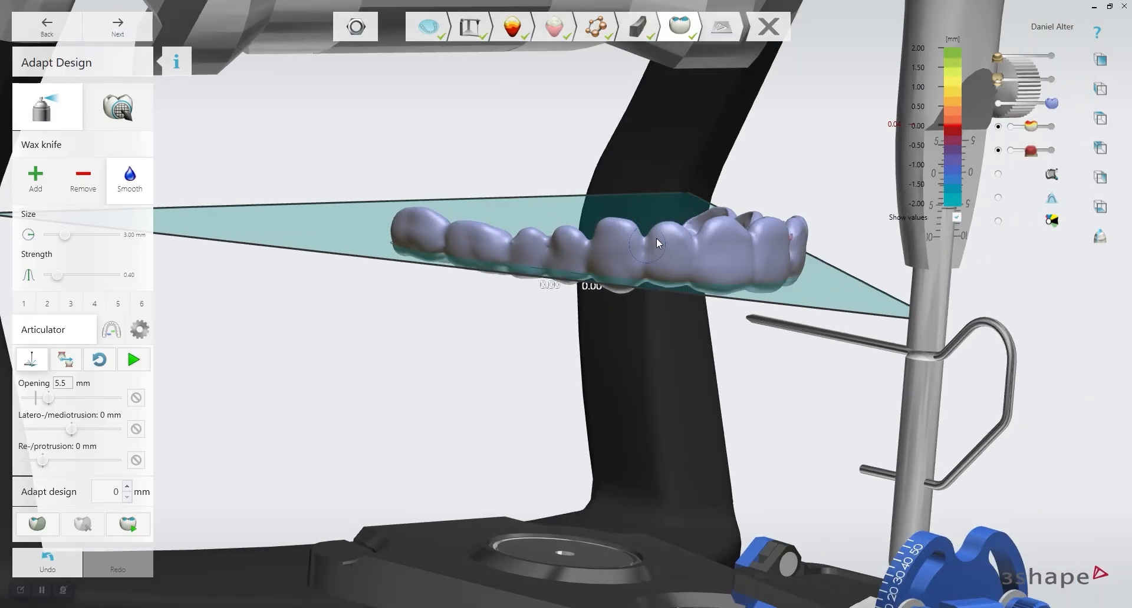
mouse_move(687, 239)
right_down()
mouse_move(655, 256)
mouse_move(642, 246)
mouse_move(676, 245)
right_up()
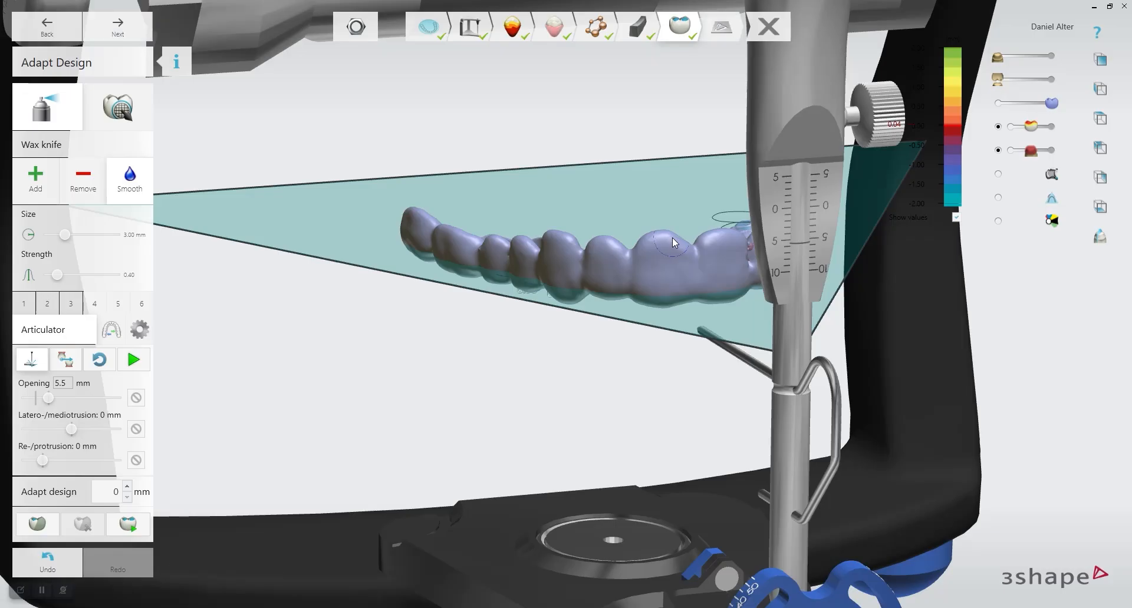
key(p)
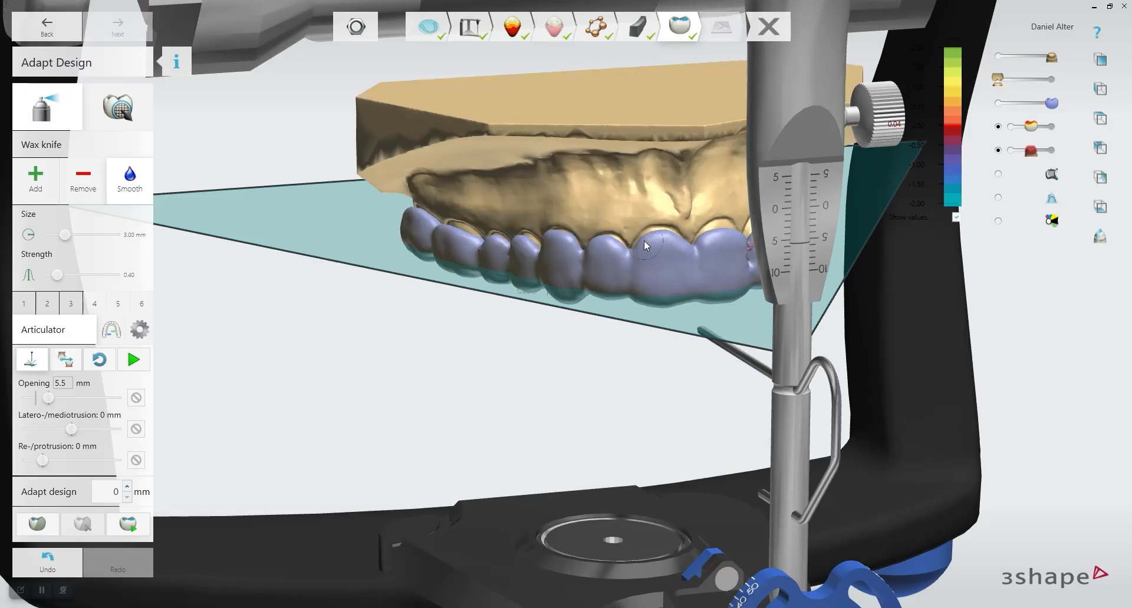
mouse_move(711, 265)
right_down()
mouse_move(653, 262)
mouse_move(699, 250)
right_up()
drag(681, 247, 673, 270)
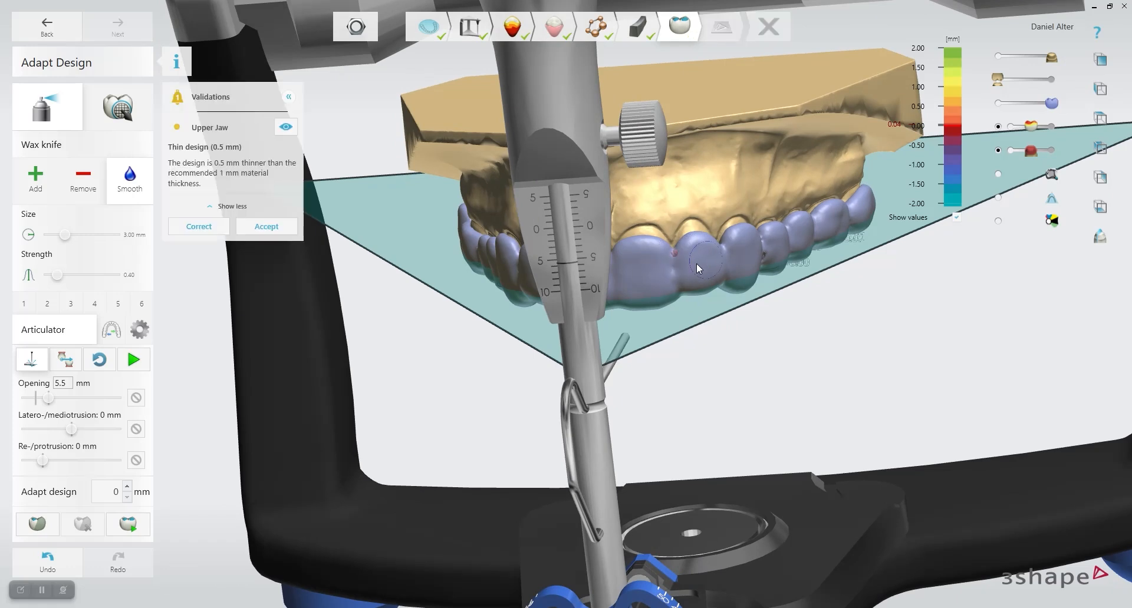
Add wax to the thin spot between two front teeth, accept the thin-design validations, and smooth that spot
click(27, 180)
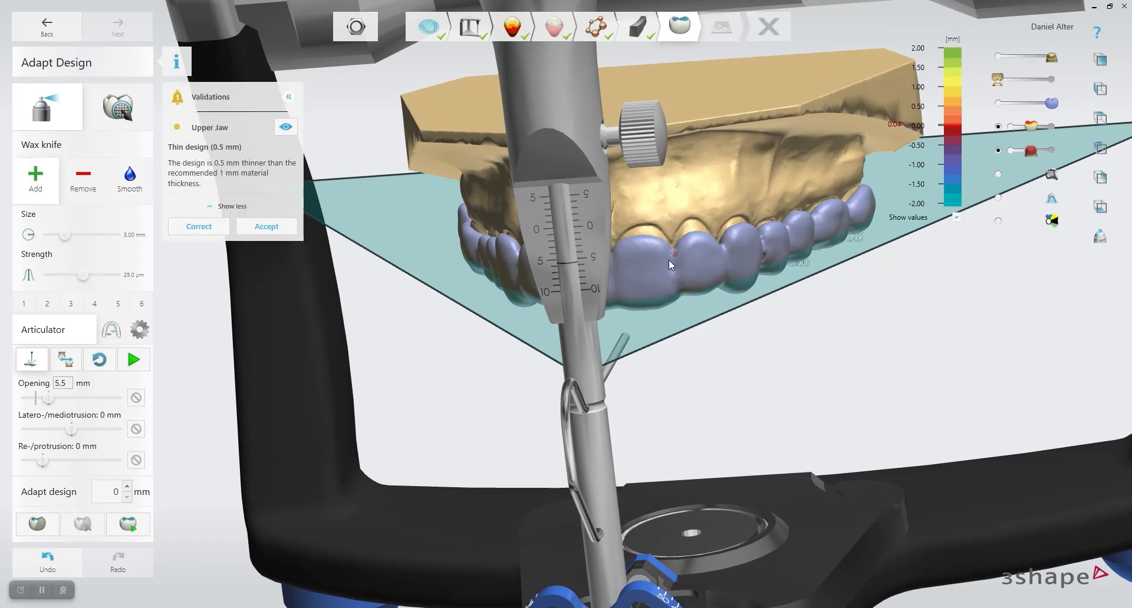
click(267, 229)
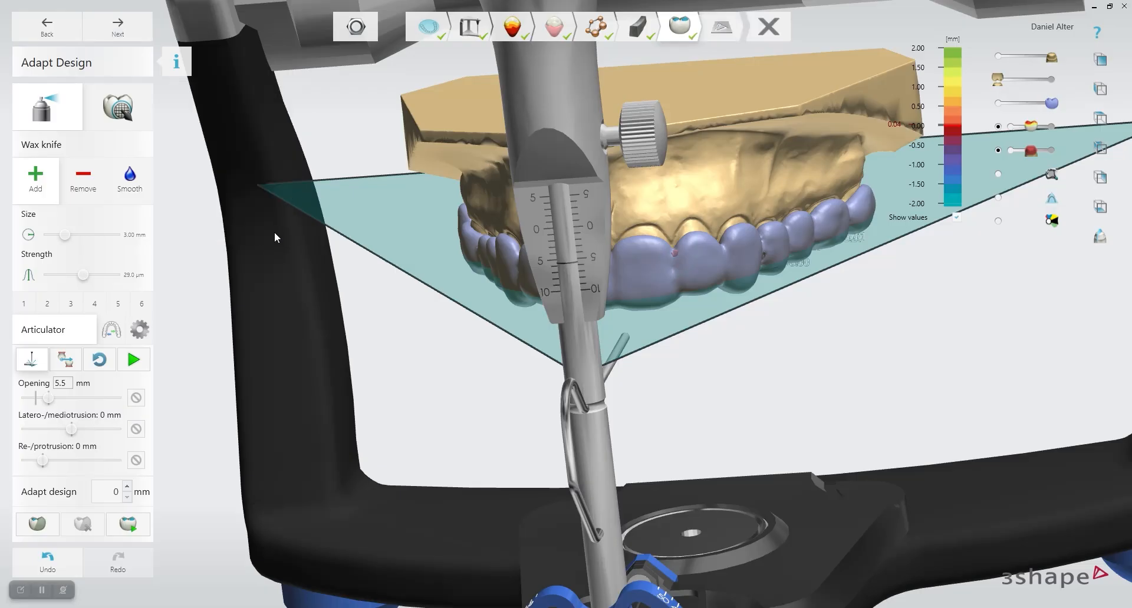
click(674, 254)
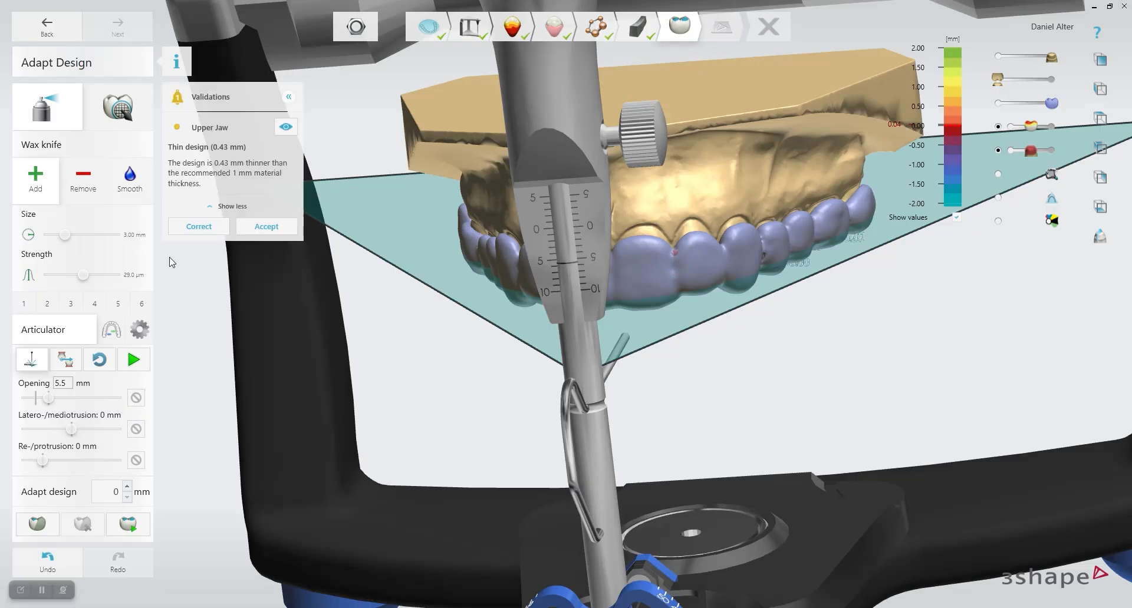
click(262, 229)
click(131, 190)
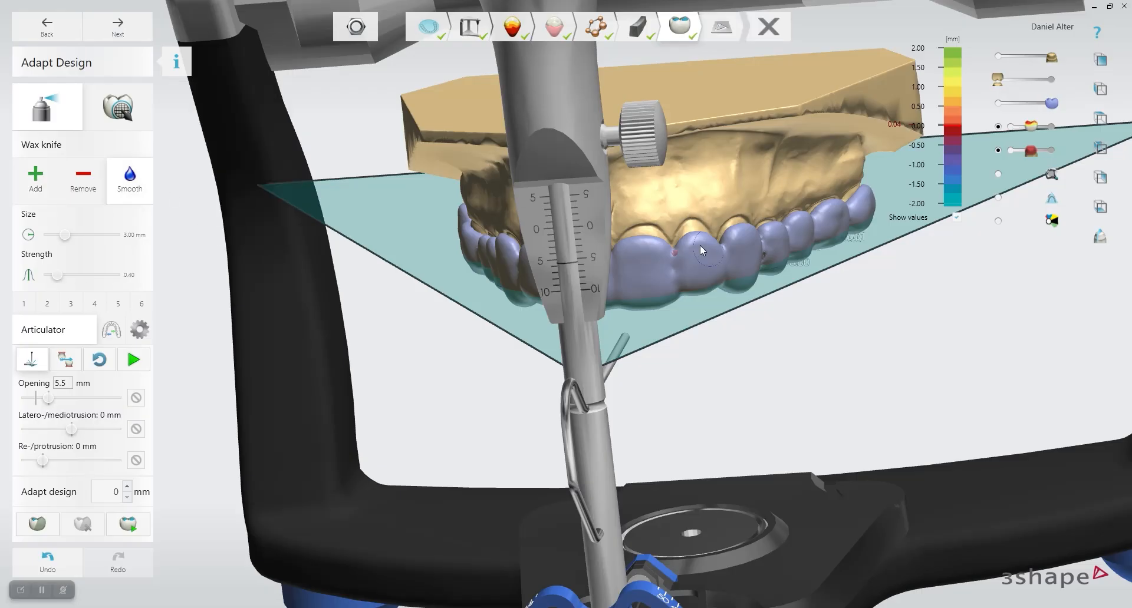
click(673, 254)
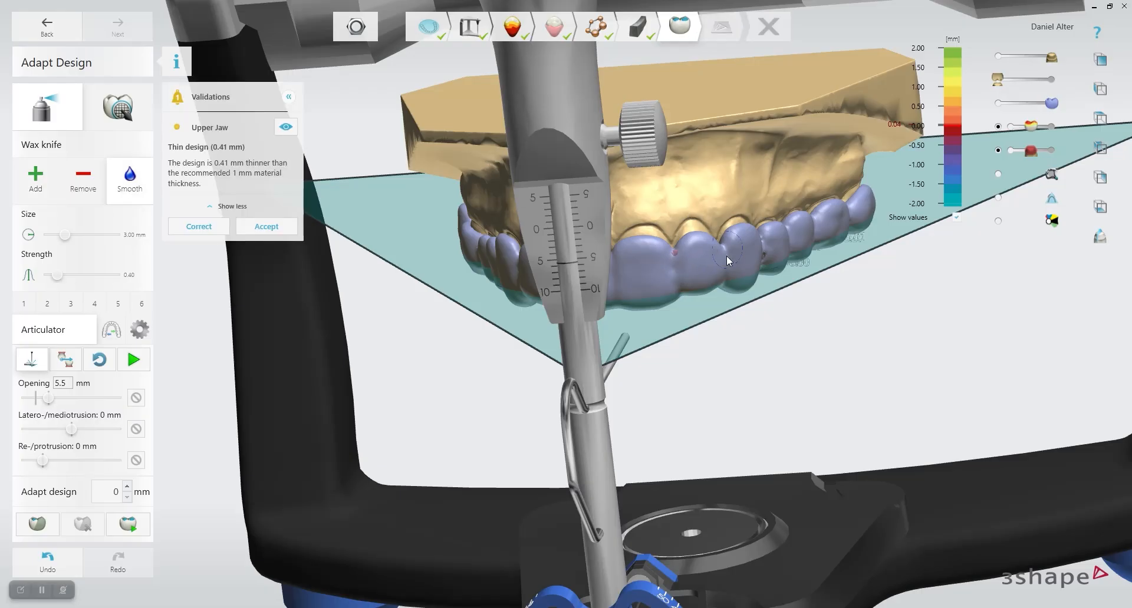
Fill the small hole beside the canine on the opposite side with wax and smooth the surface along the premolars
right_drag(755, 246, 682, 176)
click(41, 184)
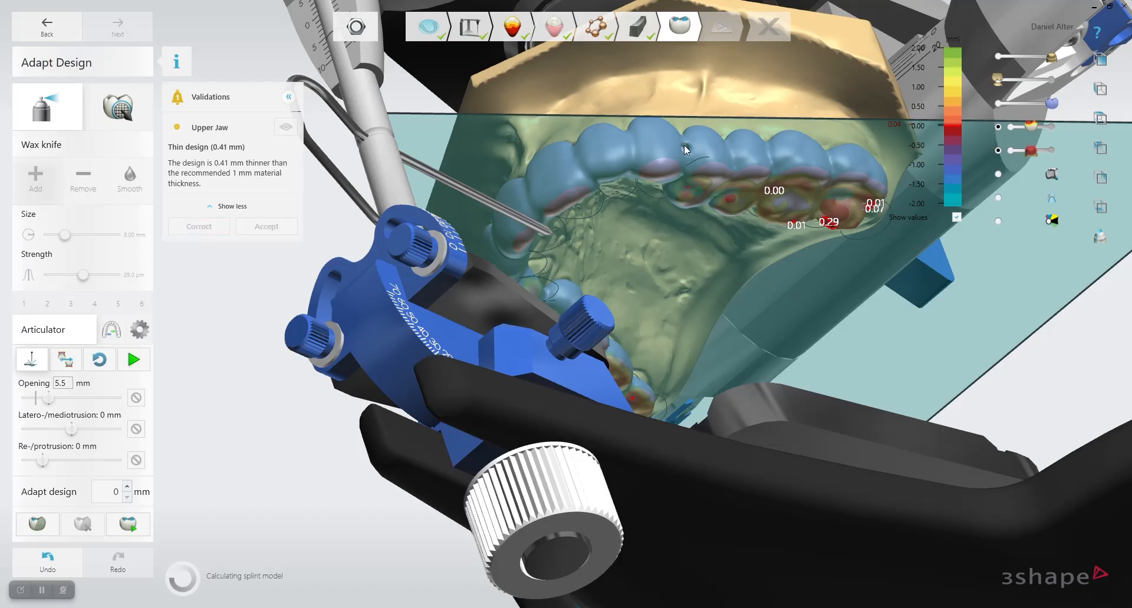
right_drag(689, 176, 535, 265)
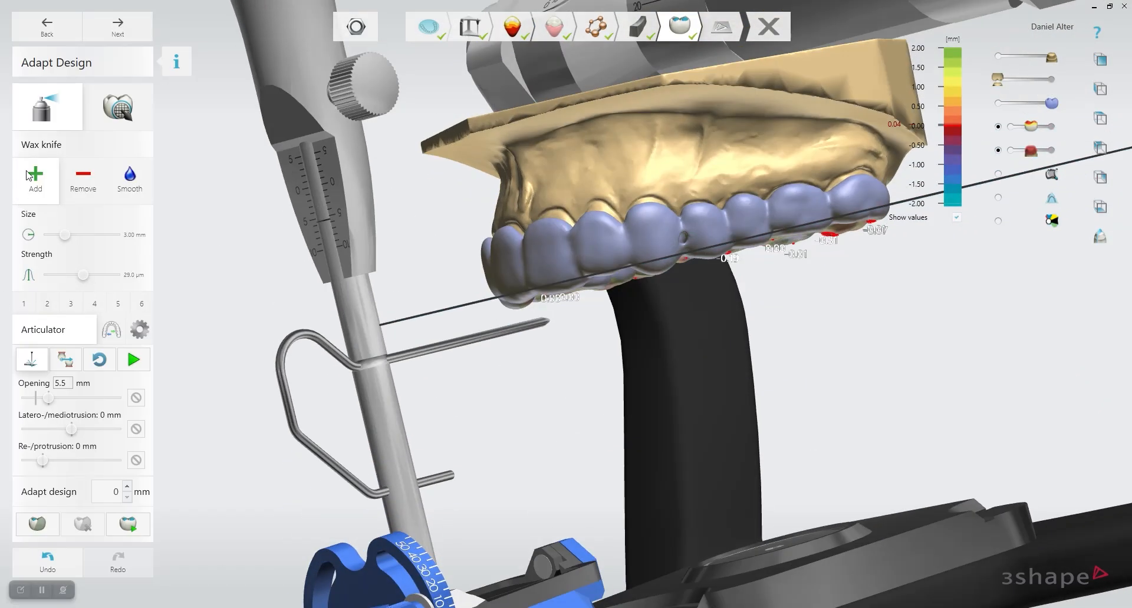
drag(680, 235, 682, 242)
click(130, 180)
mouse_move(681, 227)
mouse_down()
mouse_move(685, 243)
mouse_move(698, 227)
mouse_move(759, 210)
mouse_up()
Hide the articulator to check the splint on the upper jaw and continue to Production Preparation
right_drag(797, 279, 734, 111)
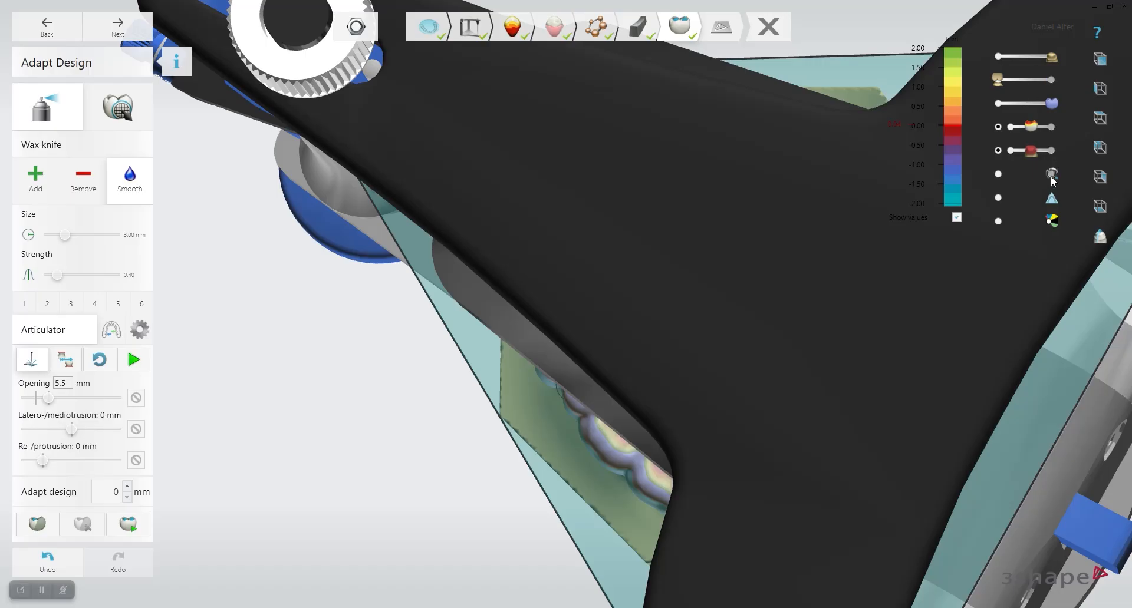
click(1023, 176)
right_drag(751, 253, 630, 281)
right_drag(784, 174, 894, 382)
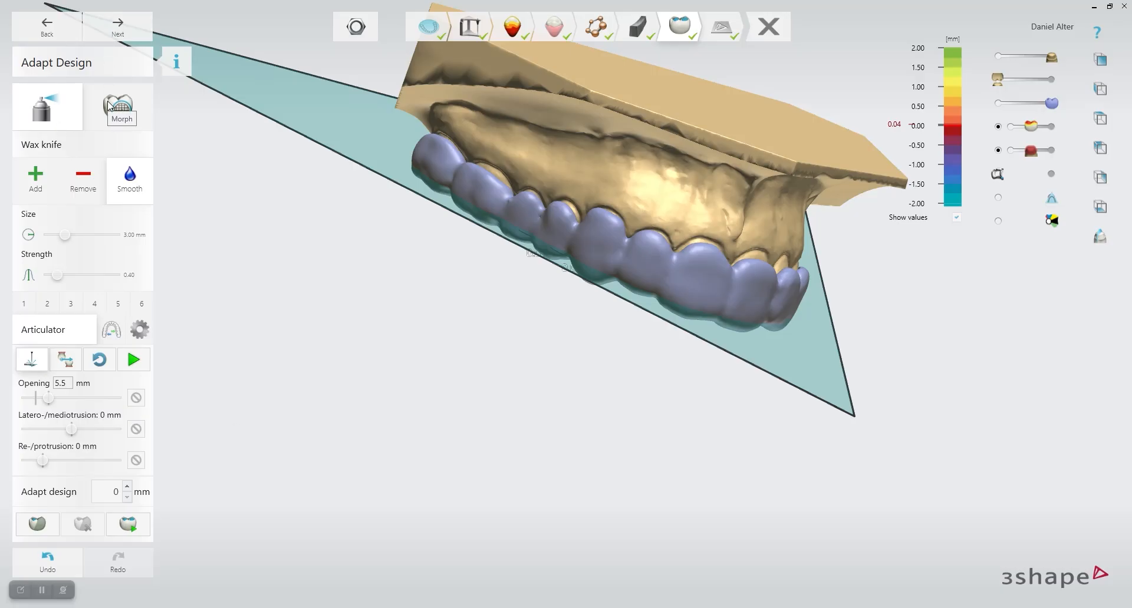
click(118, 26)
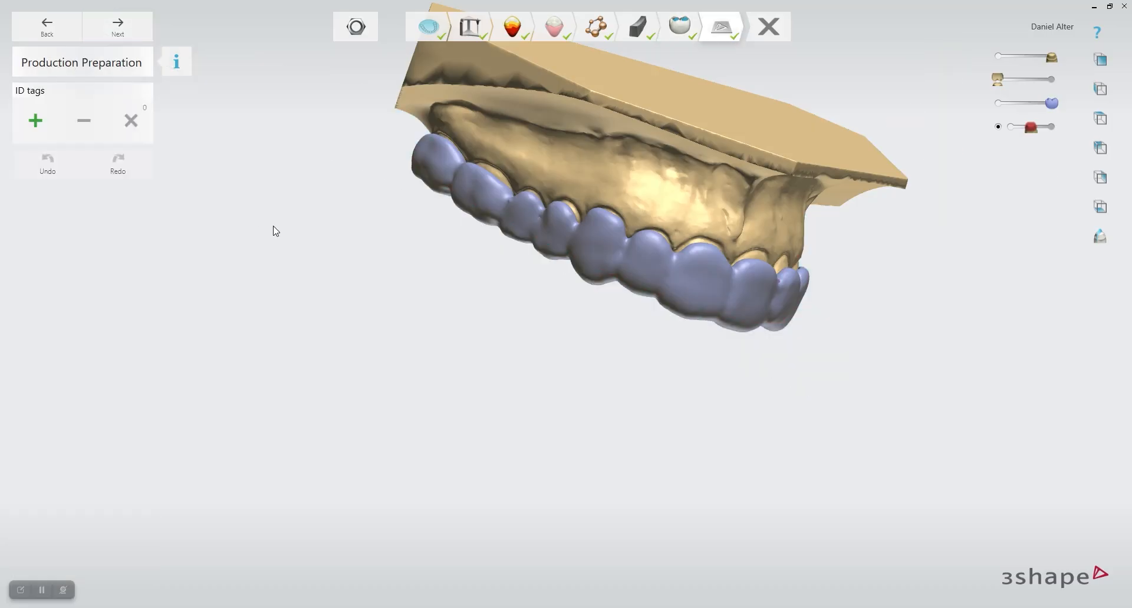
Add an ID tag reading "Sample 16-07-2025" and place it across the splint's outer molar and premolar surface
right_drag(692, 286, 602, 201)
right_drag(642, 269, 491, 352)
right_drag(631, 337, 667, 361)
right_drag(238, 265, 348, 296)
click(35, 121)
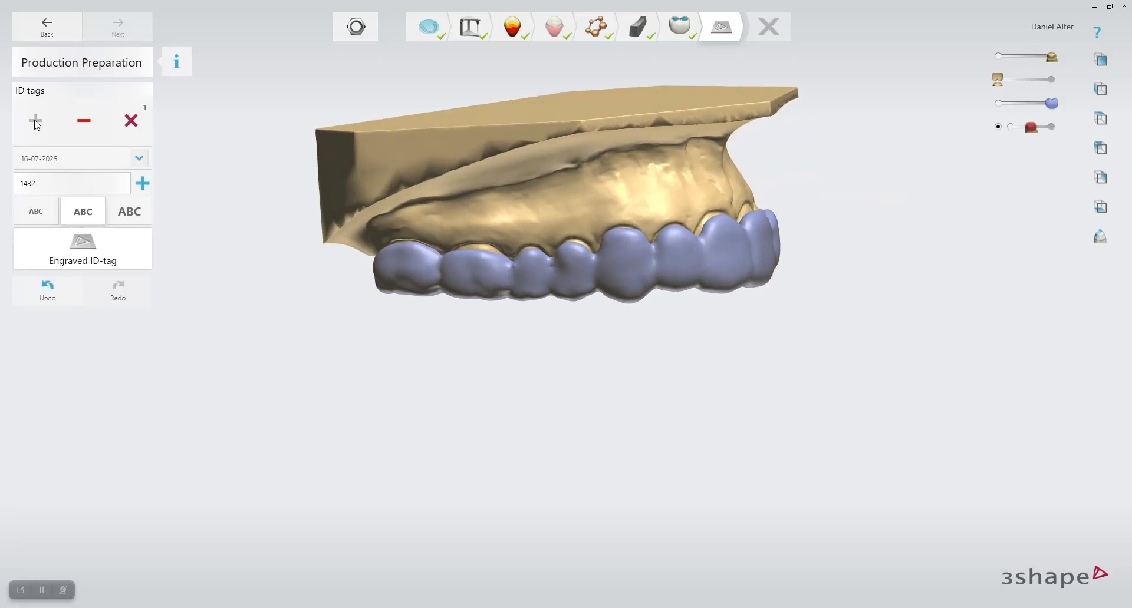
double_click(44, 187)
text(Sample)
click(141, 184)
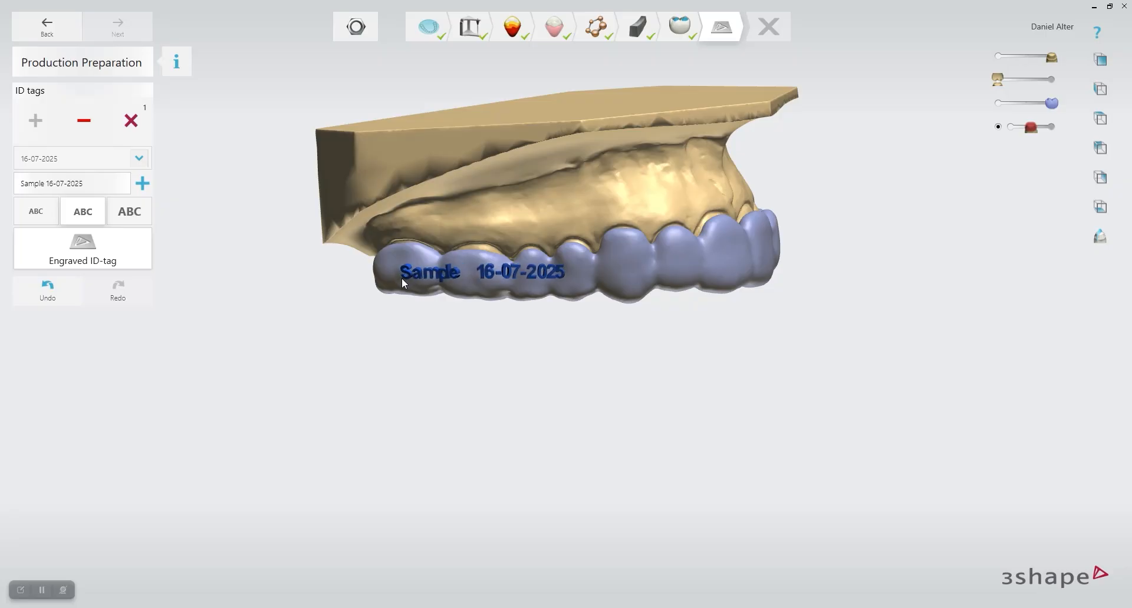
drag(402, 277, 481, 277)
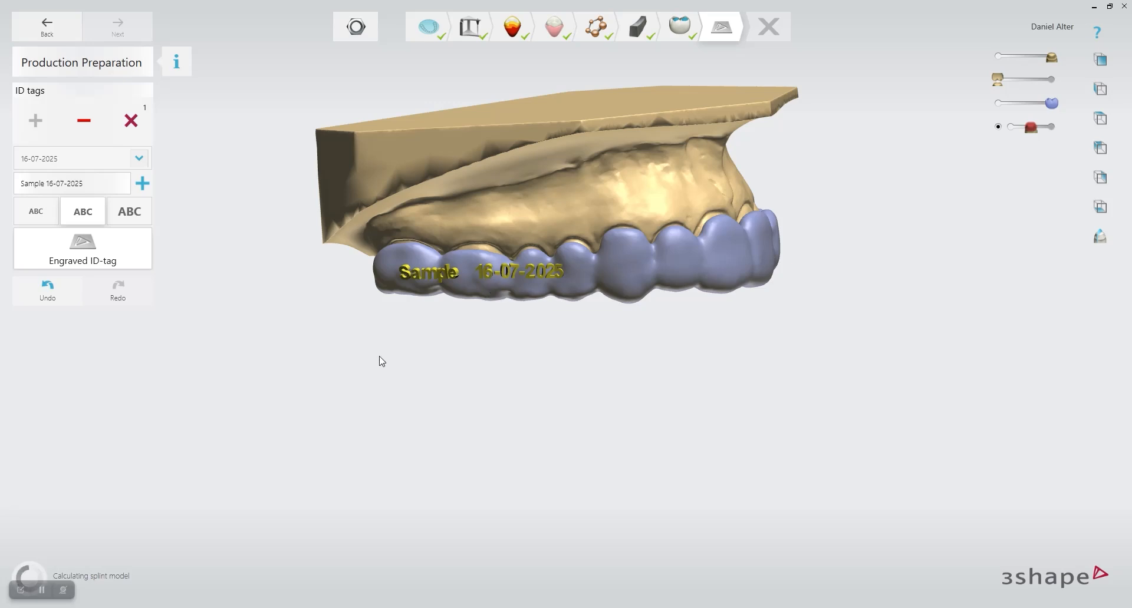
Change the ID tag from engraved to raised lettering and finish the splint design
right_drag(366, 355, 348, 252)
click(282, 229)
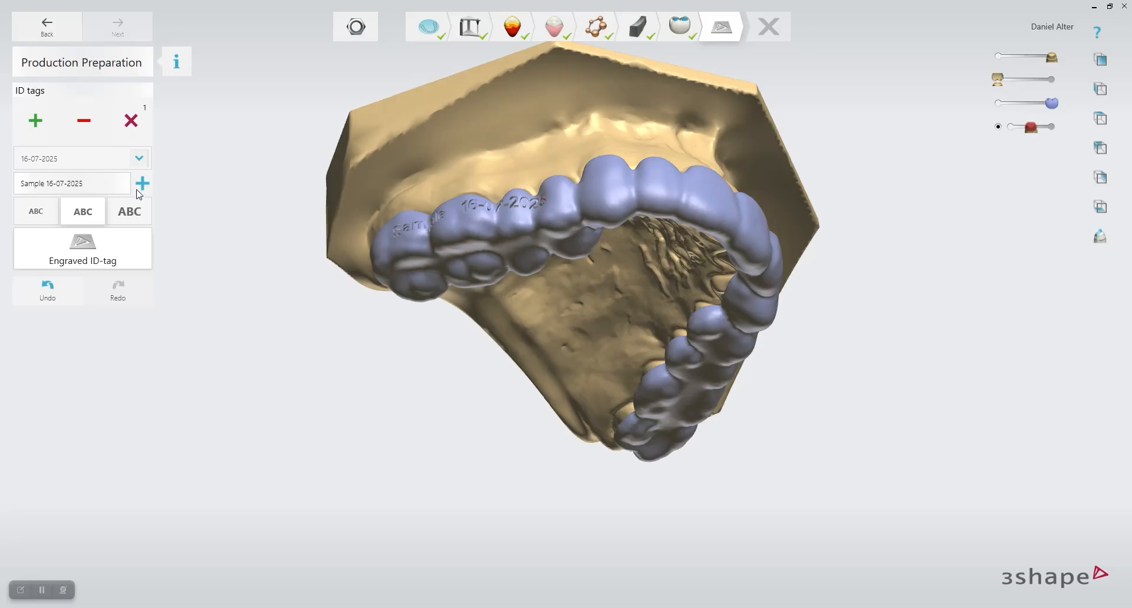
click(69, 257)
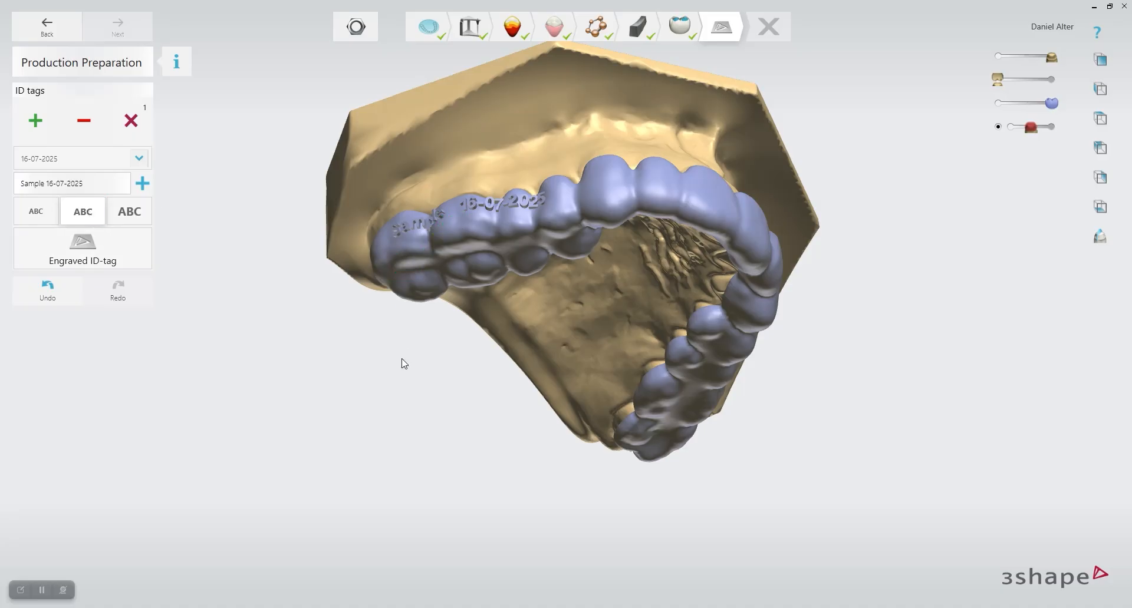
click(122, 24)
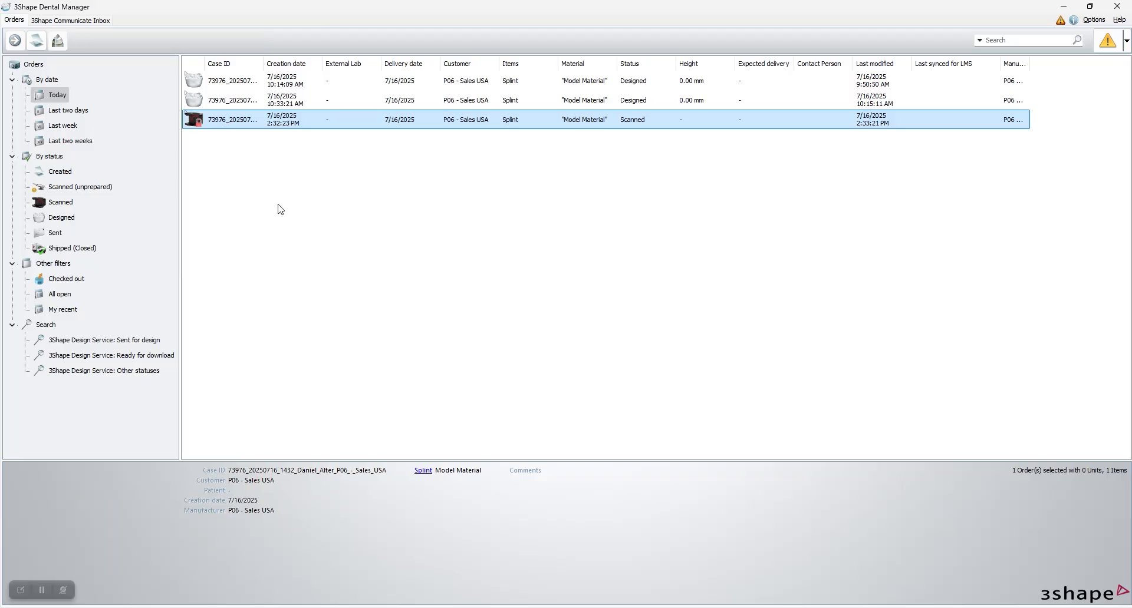
Select the newly designed splint case in Dental Manager and generate its CAM output
click(243, 125)
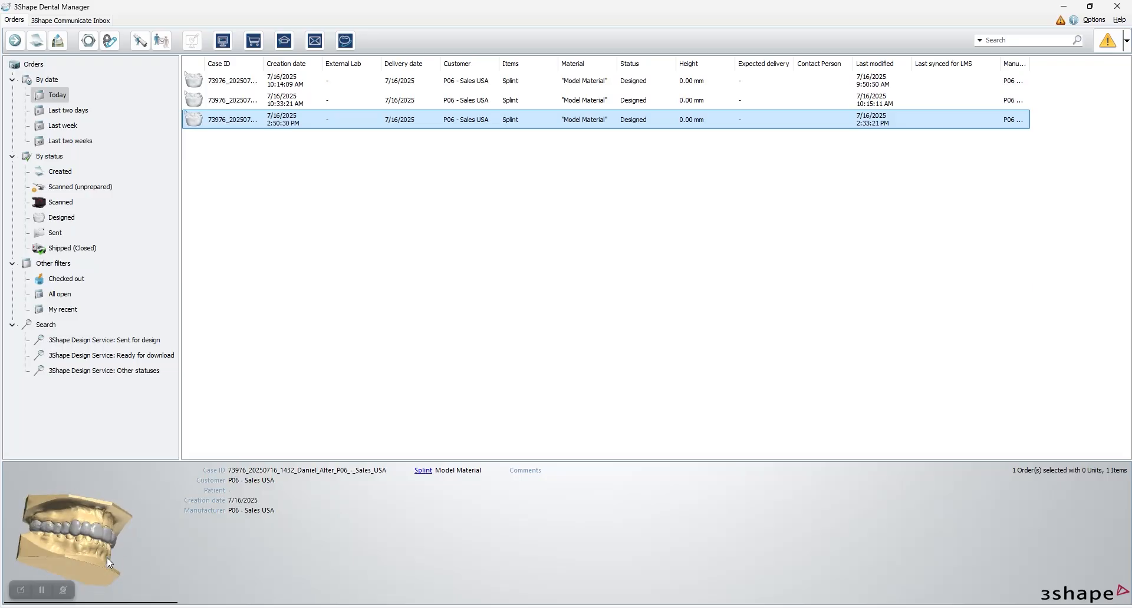
right_click(272, 118)
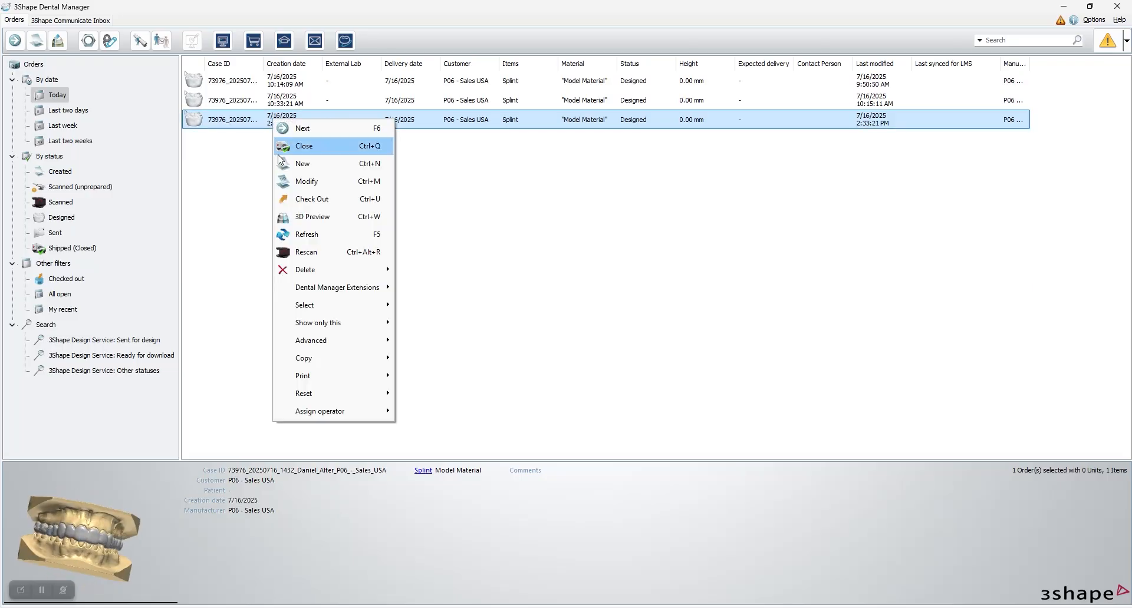
mouse_move(319, 408)
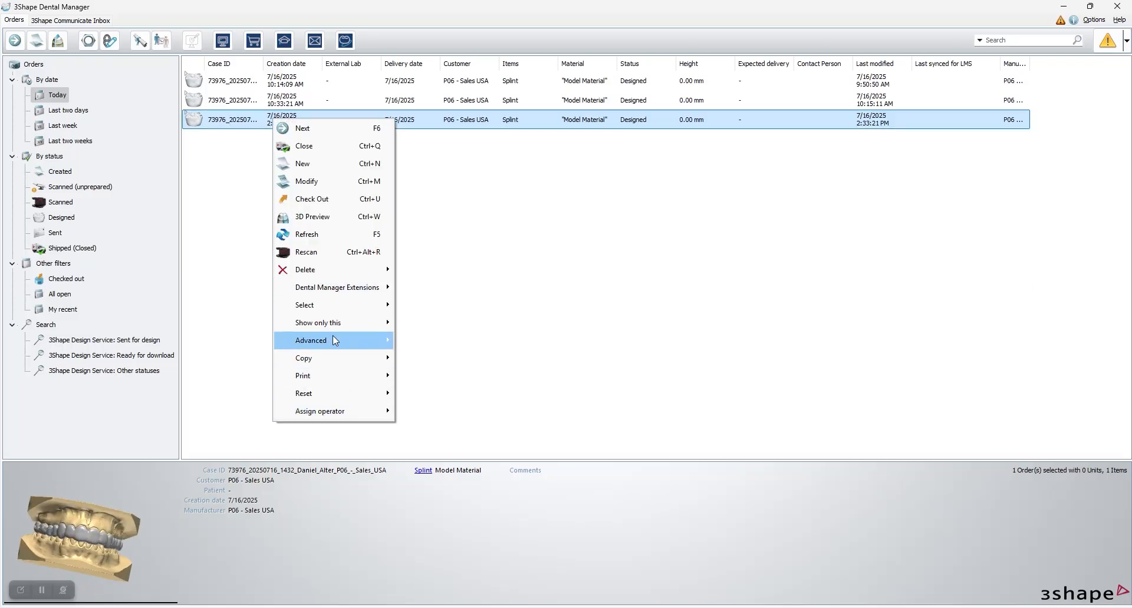
mouse_move(334, 340)
click(433, 419)
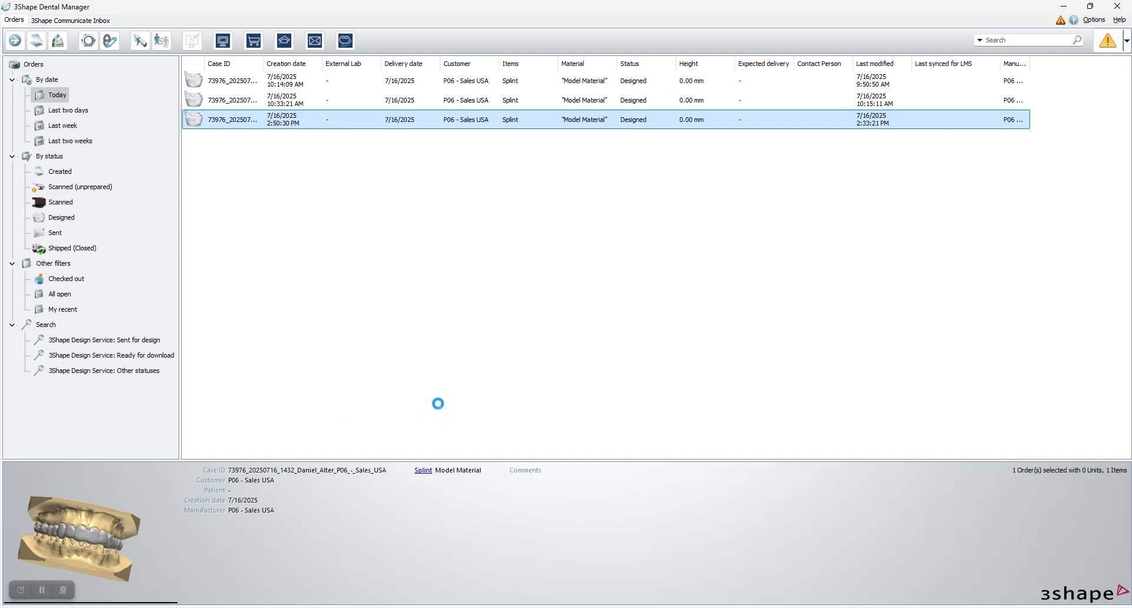
Open the folder containing the selected splint case's CAM output files
right_click(330, 115)
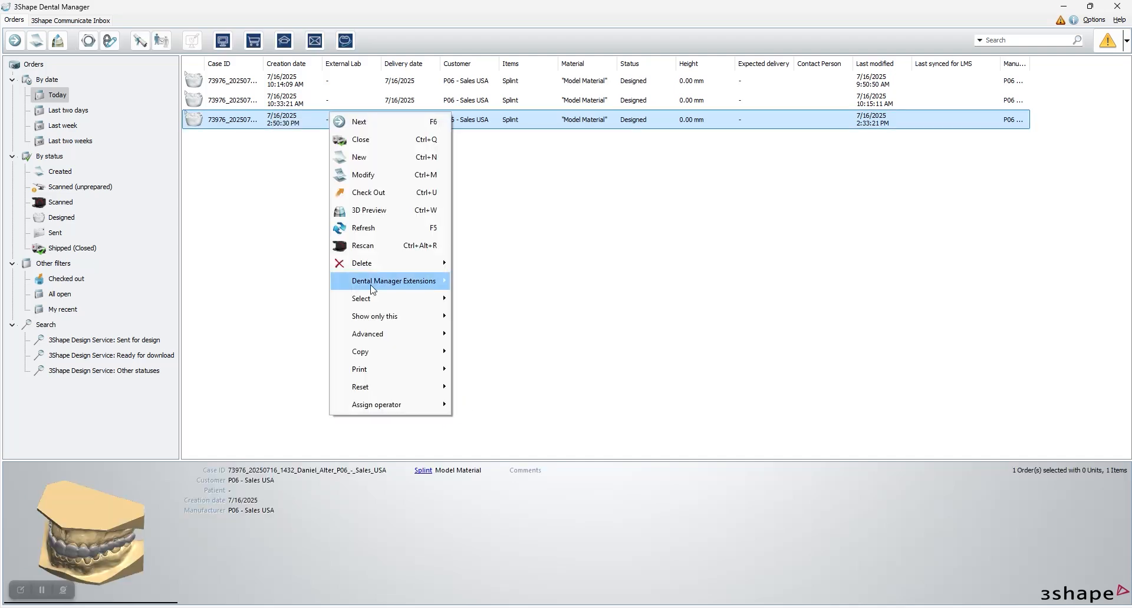
mouse_move(391, 367)
mouse_move(392, 335)
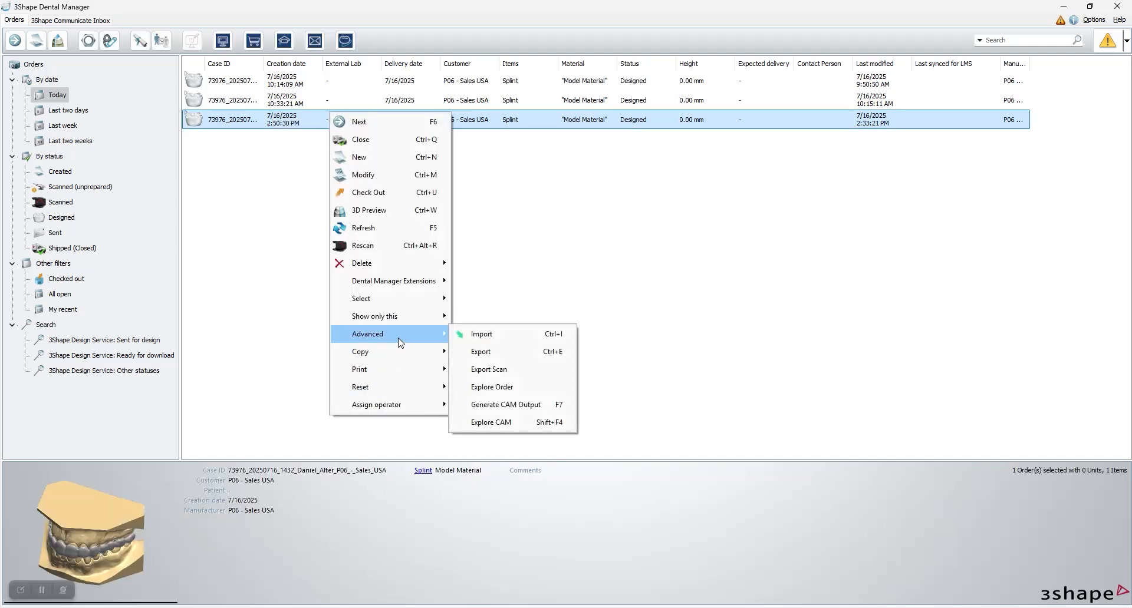
click(500, 424)
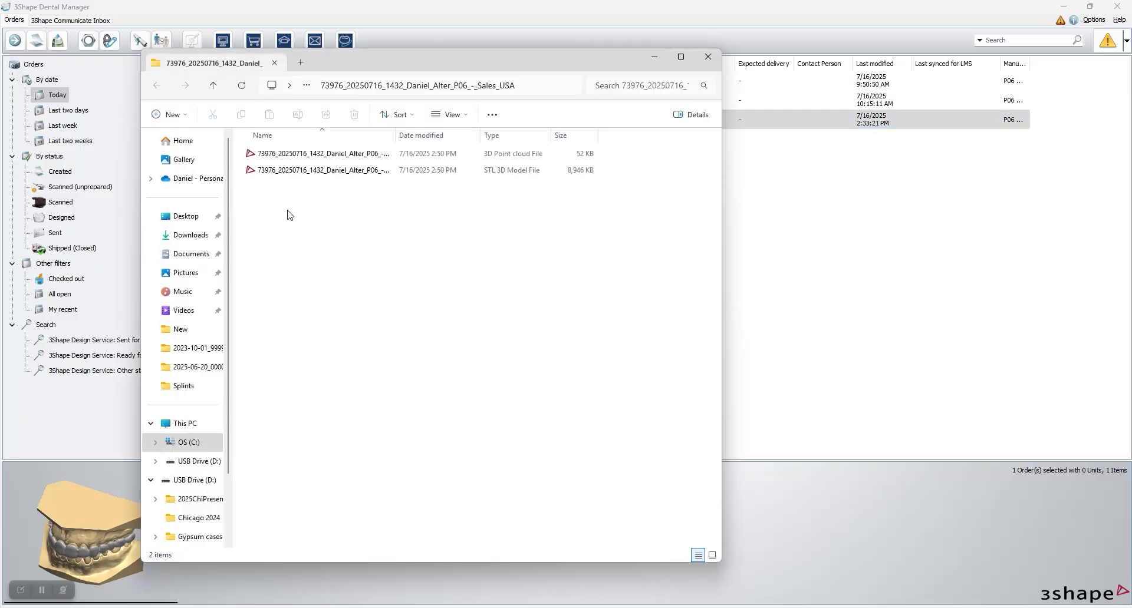
Examine the STL model's inner surface and raised ID text in 3Shape 3D Viewer, closing the viewer and folder when done
double_click(297, 171)
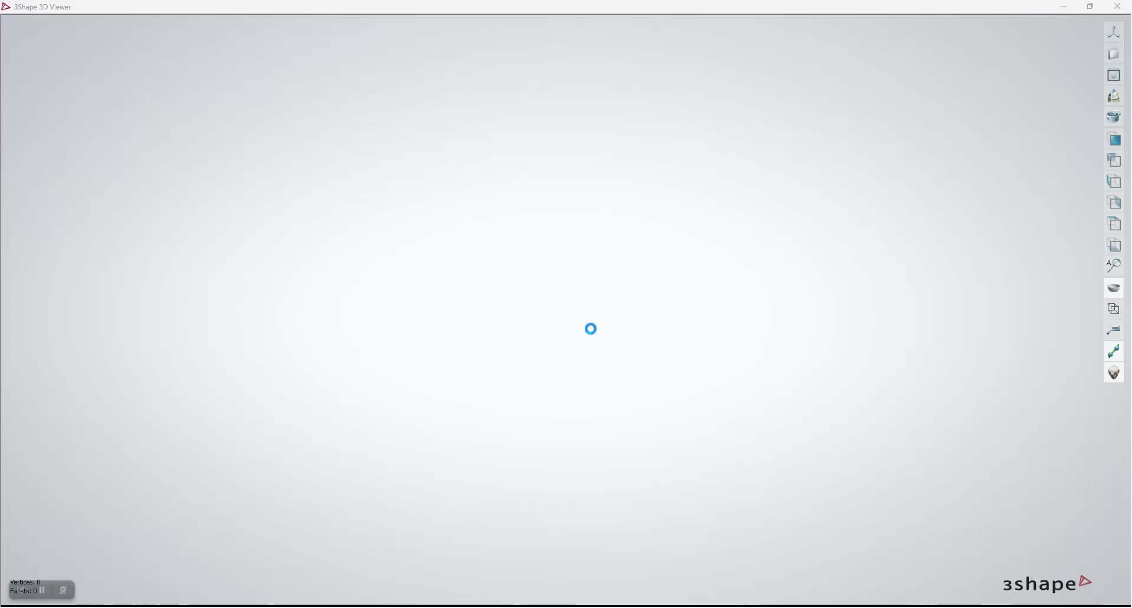
right_drag(572, 356, 369, 490)
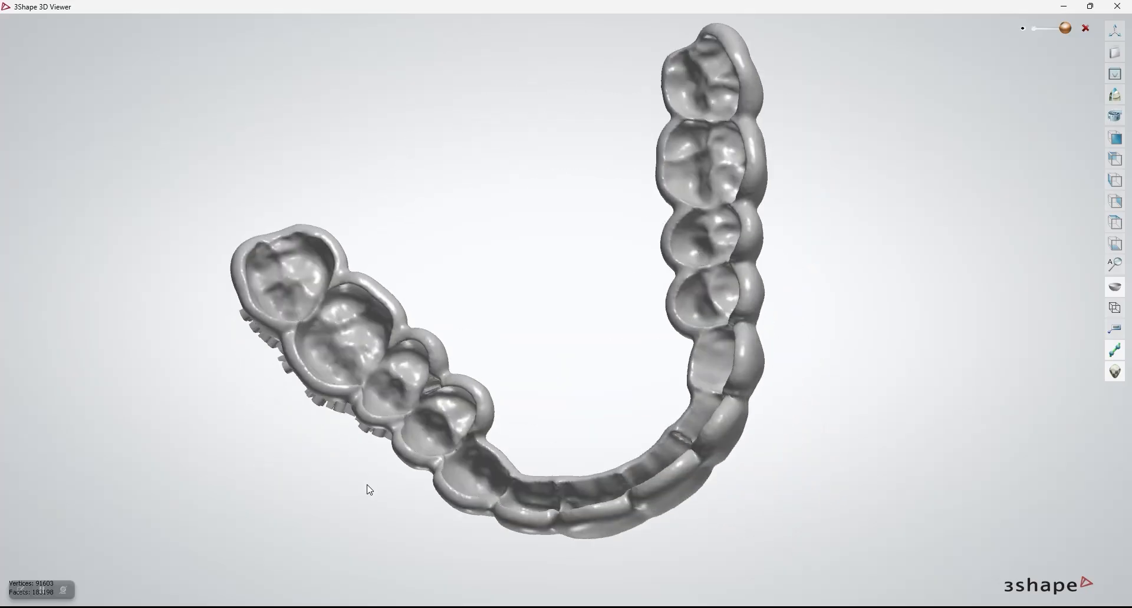
right_drag(573, 416, 355, 342)
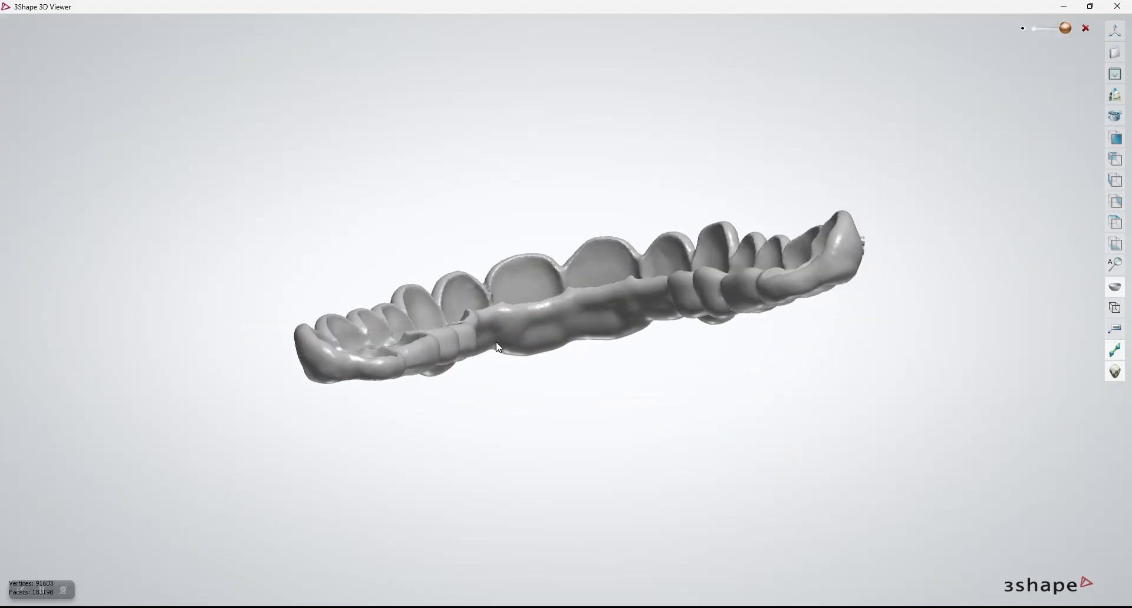
right_drag(498, 348, 480, 352)
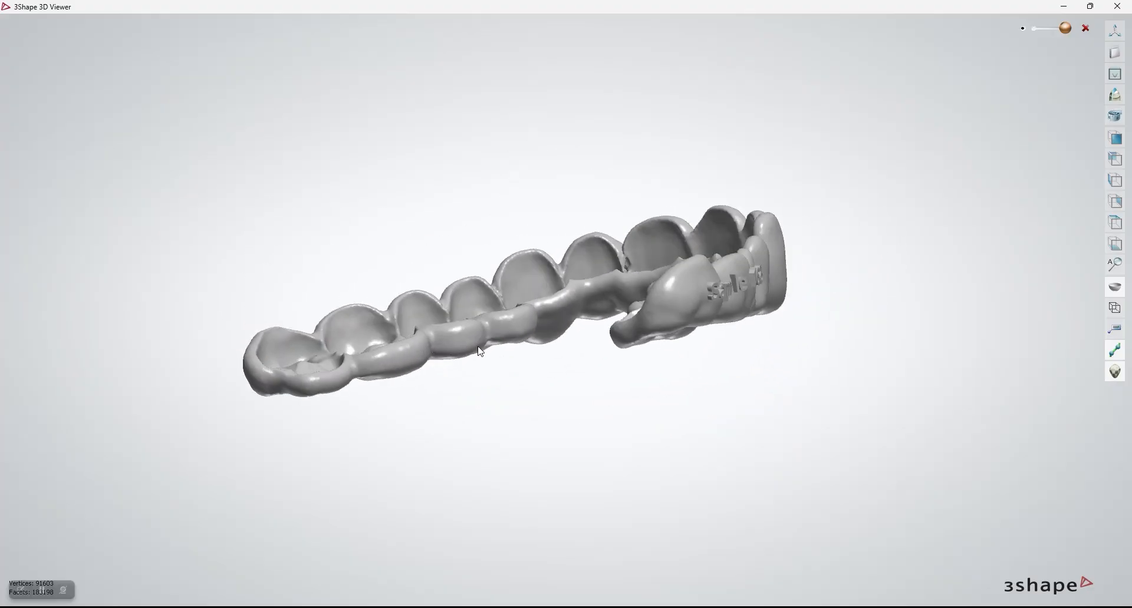
click(1086, 29)
click(1118, 6)
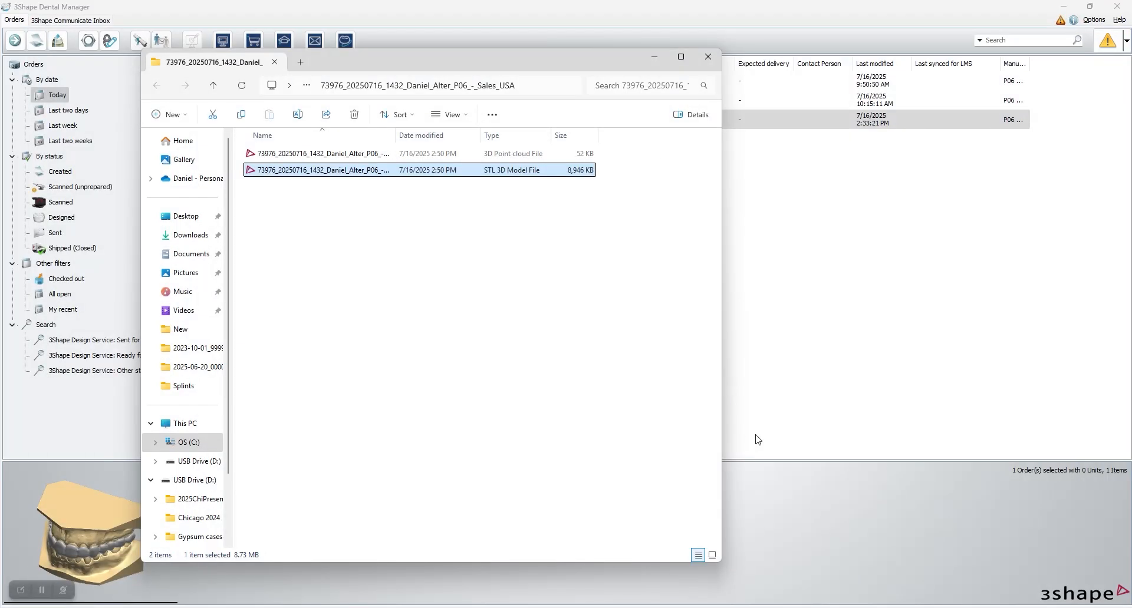
click(708, 56)
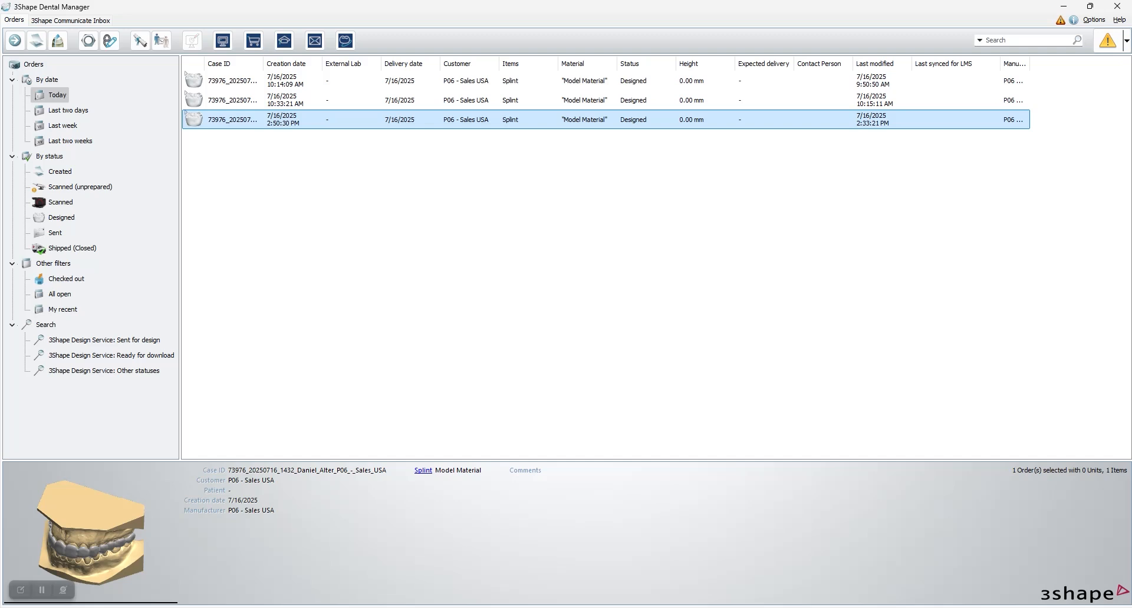
mouse_move(710, 607)
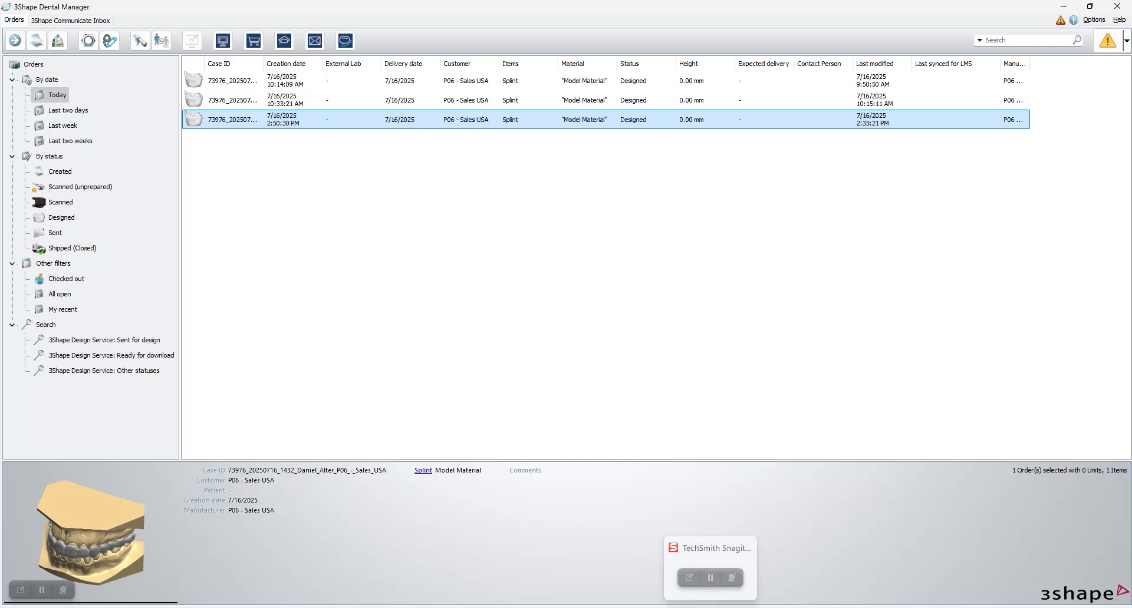